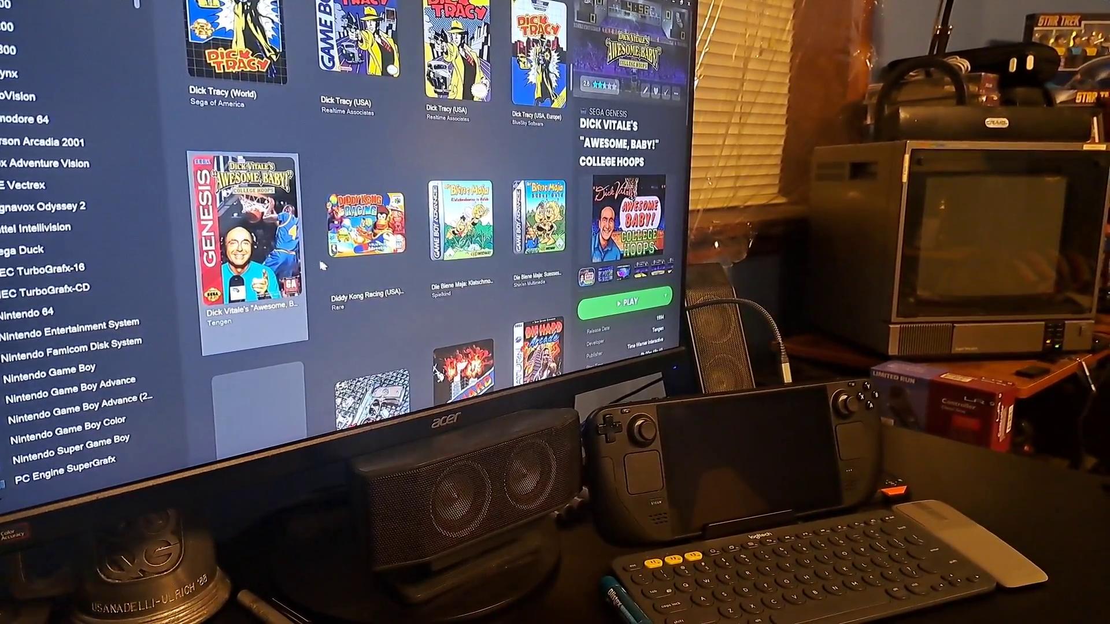
{"action": "scroll", "coordinate": [310, 227], "scroll_direction": "down", "scroll_amount": 2}
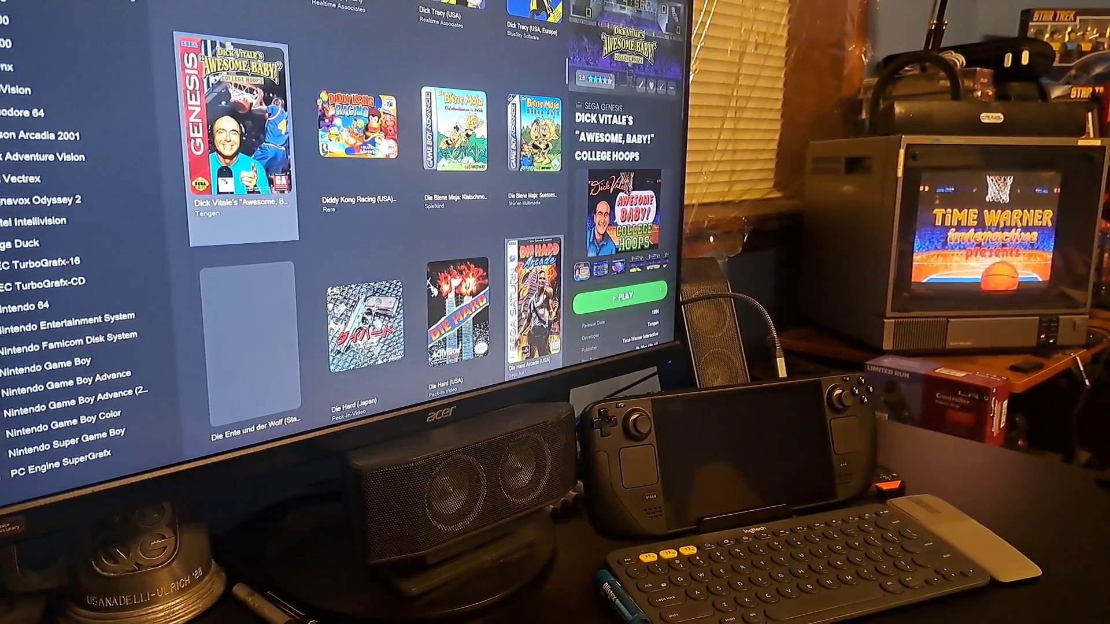
{"action": "scroll", "coordinate": [382, 323], "scroll_direction": "down", "scroll_amount": 2}
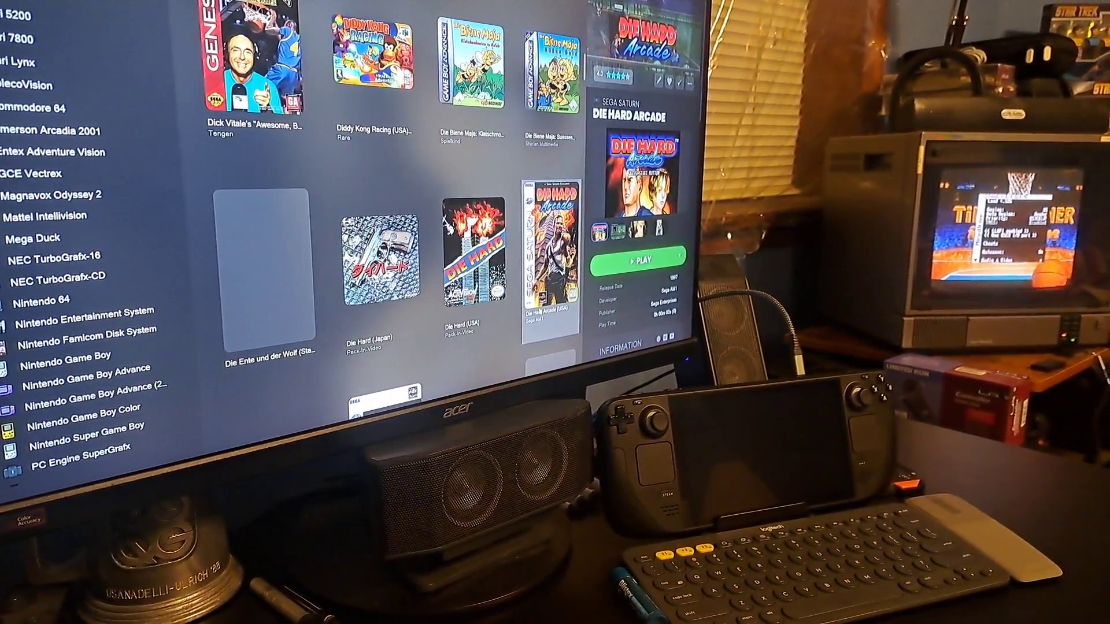
{"action": "scroll", "coordinate": [541, 315], "scroll_direction": "down", "scroll_amount": 2}
{"action": "scroll", "coordinate": [532, 314], "scroll_direction": "down", "scroll_amount": 2}
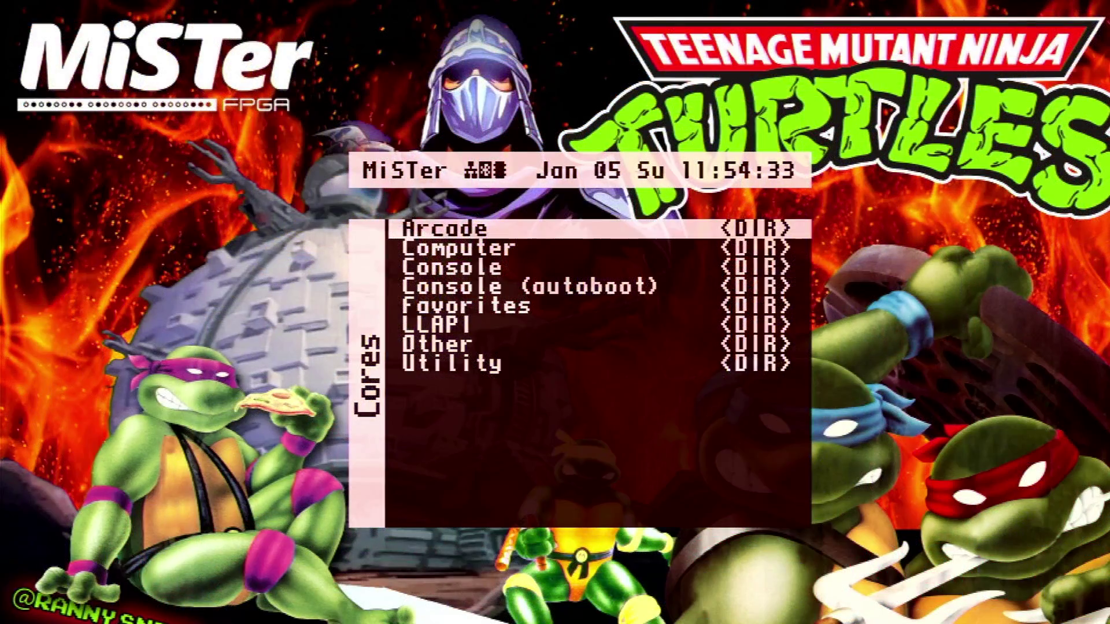
- Run the update_all script from the MiSTer scripts list
{"action": "key", "text": "Right"}
{"action": "key", "text": "Return"}
{"action": "key", "text": "Up"}
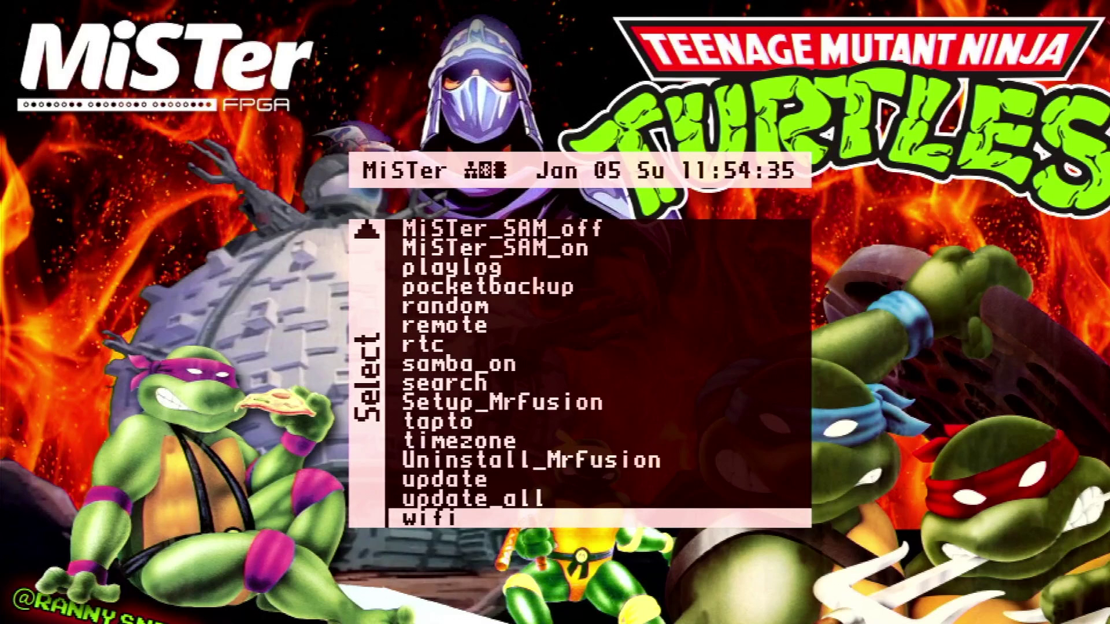
{"action": "key", "text": "Up"}
{"action": "key", "text": "Return"}
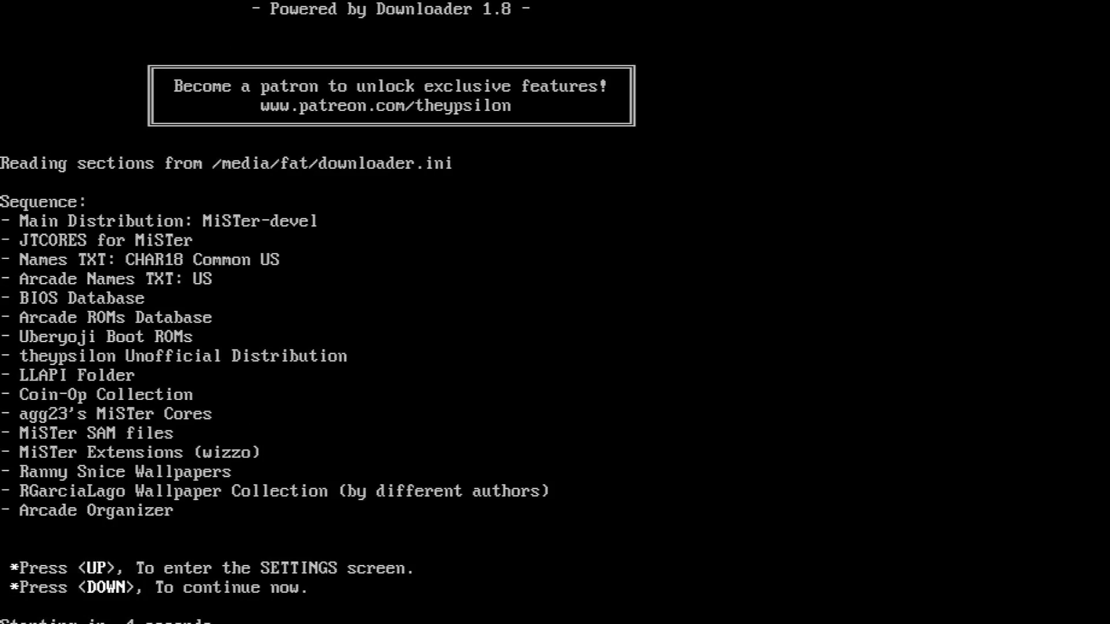
- Enter the Update All settings and set MiSTer Extensions (wizzo) to On in the Tools & Scripts section
{"action": "key", "text": "Up"}
{"action": "key", "text": "Down"}
{"action": "key", "text": "Down"}
{"action": "key", "text": "Down"}
{"action": "key", "text": "Down"}
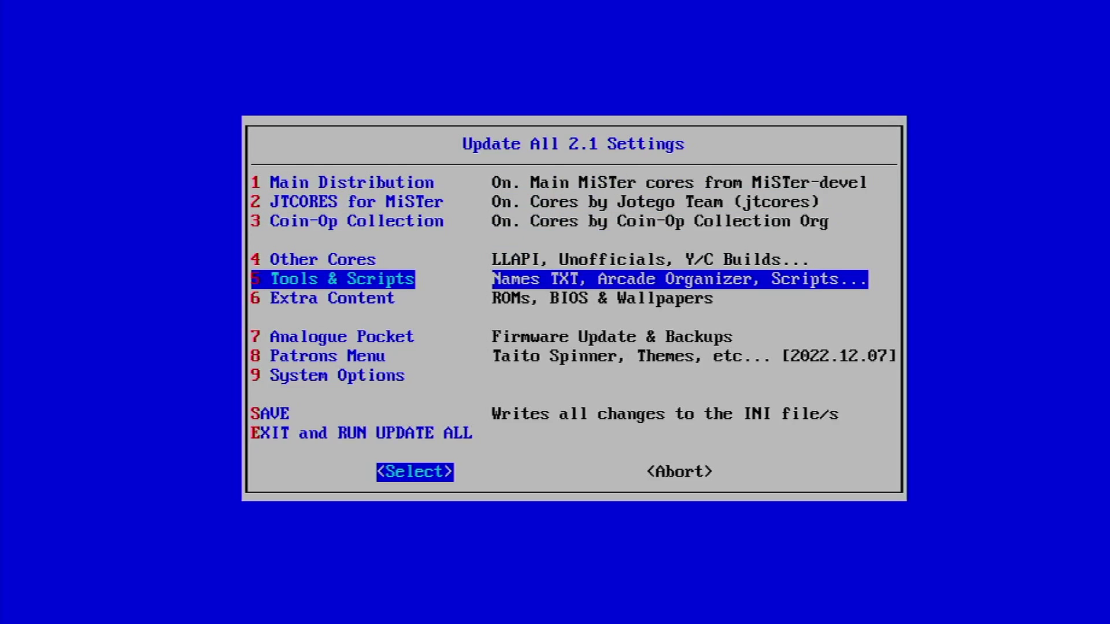
{"action": "key", "text": "Return"}
{"action": "key", "text": "Down"}
{"action": "key", "text": "Down"}
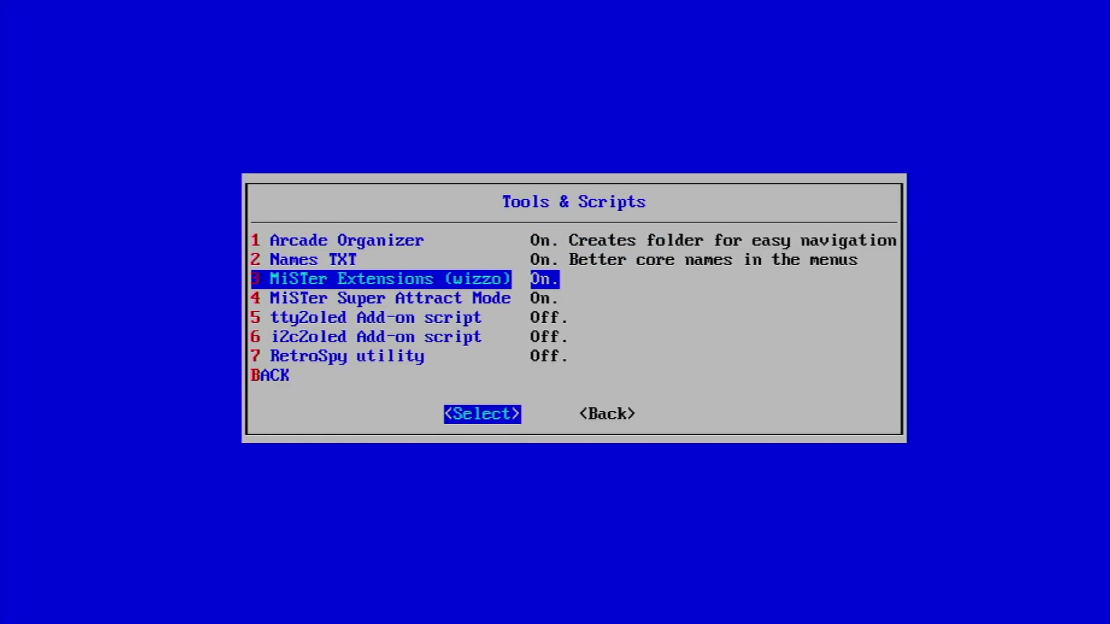
{"action": "key", "text": "Return"}
{"action": "key", "text": "Return"}
- Return to the main Update All settings, exit them and run Update All
{"action": "key", "text": "Down"}
{"action": "key", "text": "Down"}
{"action": "key", "text": "Down"}
{"action": "key", "text": "Down"}
{"action": "key", "text": "Down"}
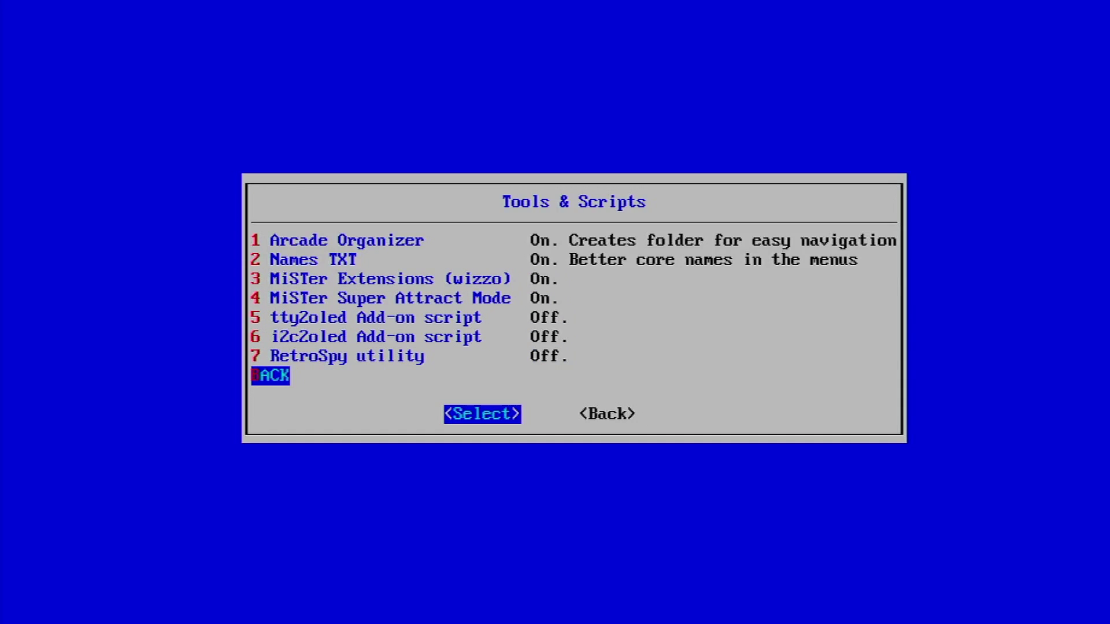
{"action": "key", "text": "Return"}
{"action": "key", "text": "Down"}
{"action": "key", "text": "Down"}
{"action": "key", "text": "Down"}
{"action": "key", "text": "Down"}
{"action": "key", "text": "Down"}
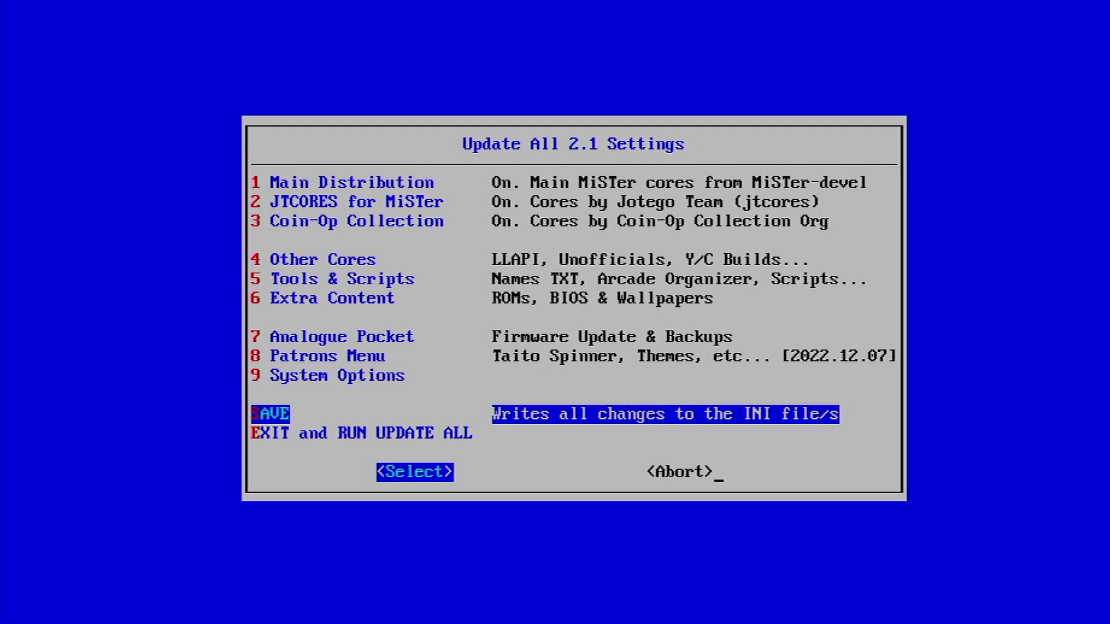
{"action": "key", "text": "Down"}
{"action": "key", "text": "Return"}
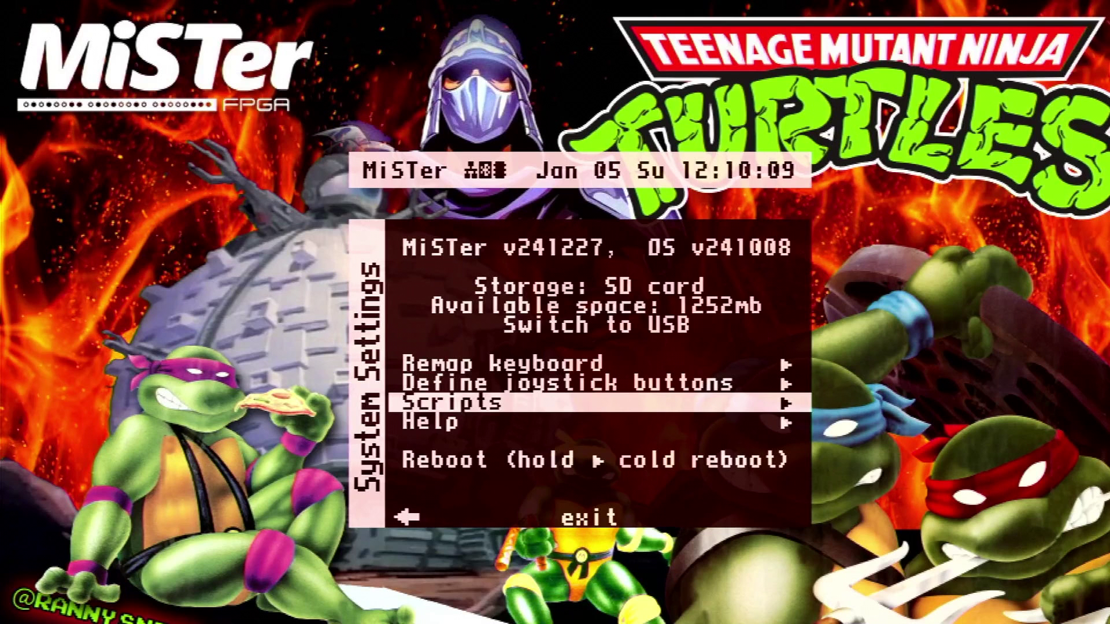
- Run the remote script from the MiSTer scripts list
{"action": "key", "text": "Return"}
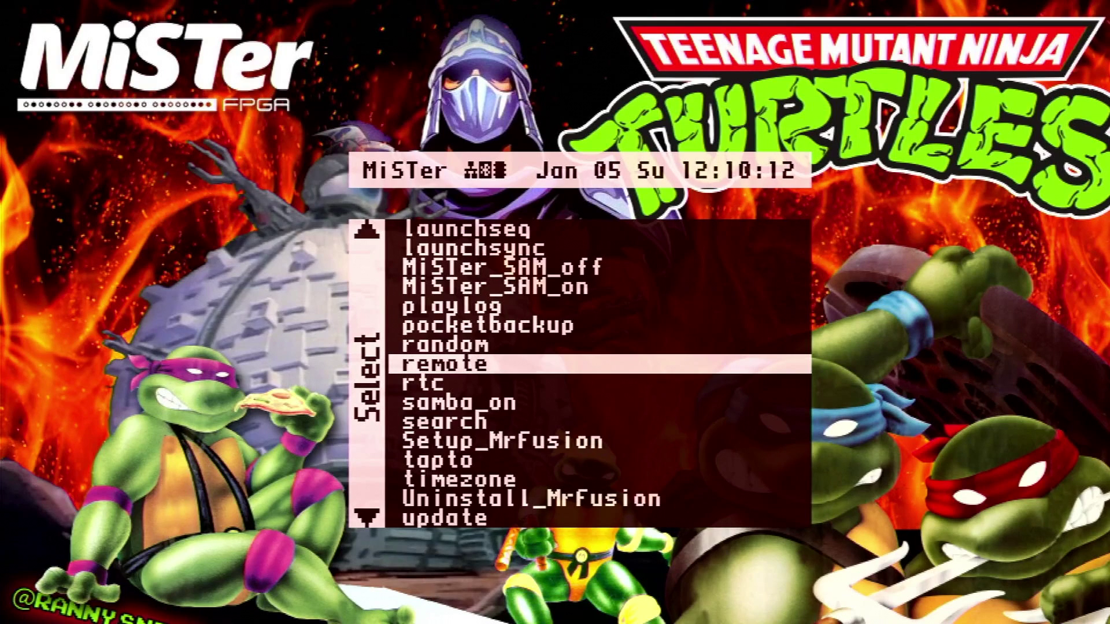
{"action": "key", "text": "Return"}
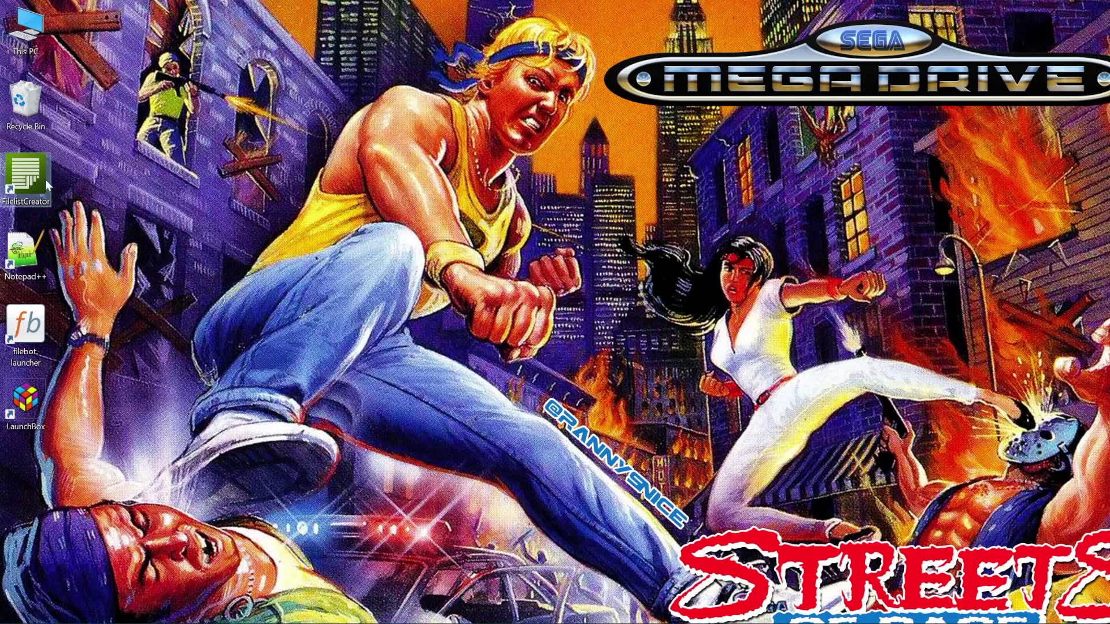
- Open FilelistCreator on the PC and exclude the Name and Size columns, keeping only Format and Path
{"action": "double_click", "coordinate": [36, 179]}
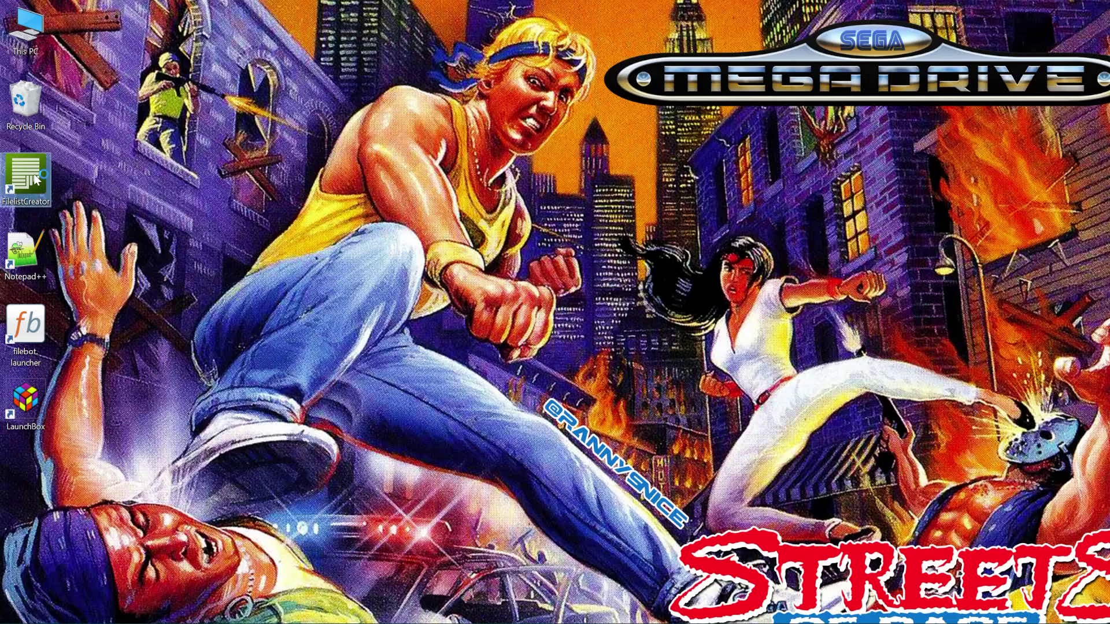
{"action": "left_click", "coordinate": [781, 201]}
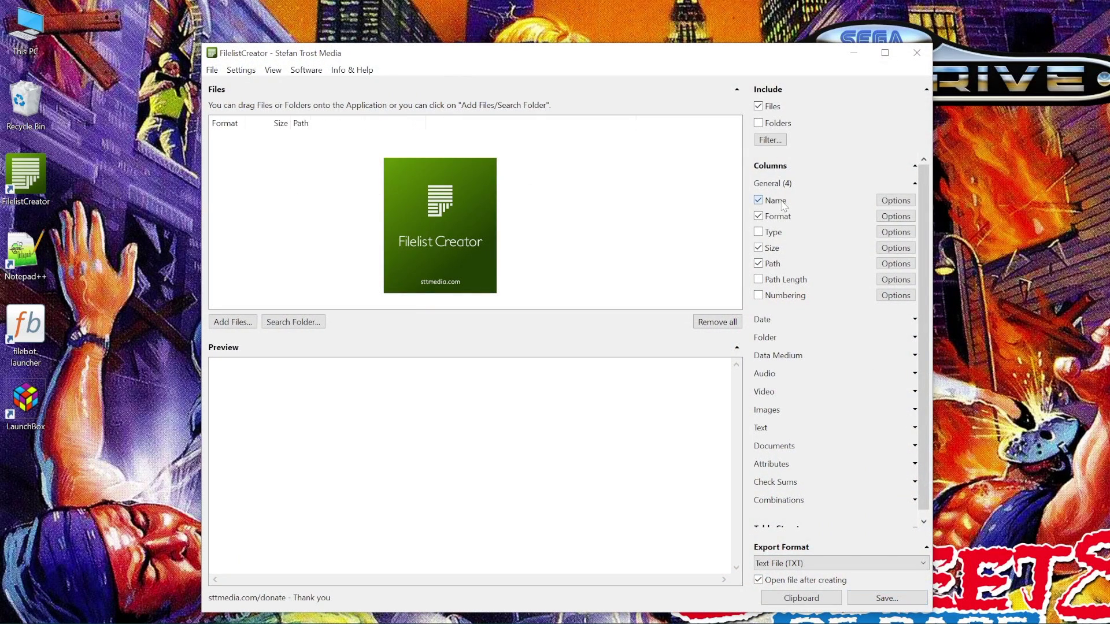
{"action": "left_click", "coordinate": [773, 249]}
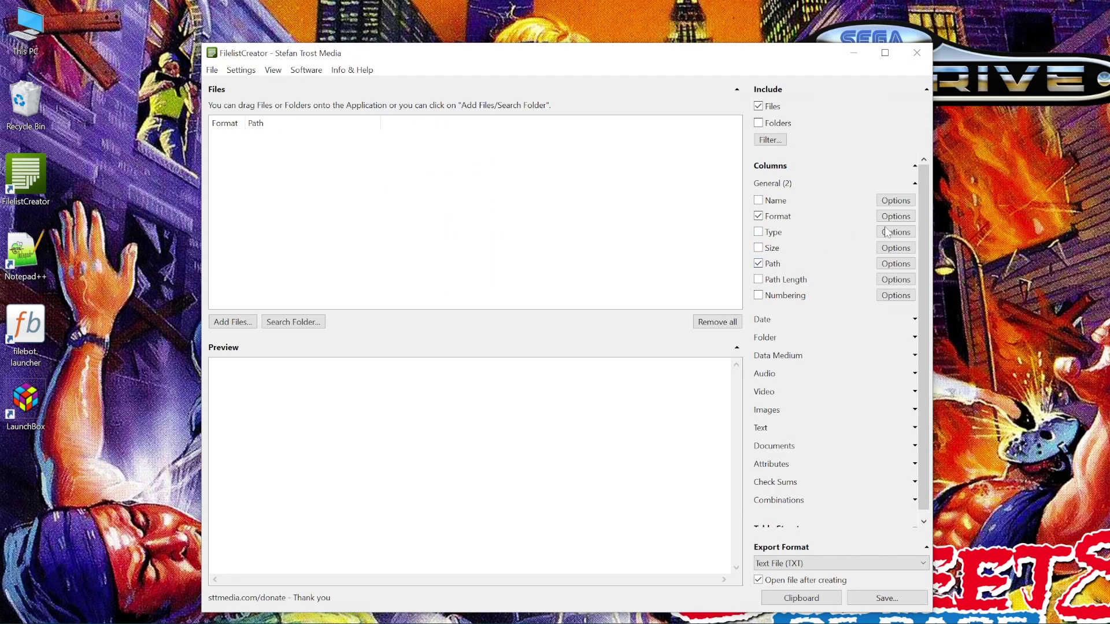
- Turn off the column headers and all totals under the table in the table structure's additional information
{"action": "left_click", "coordinate": [896, 166]}
{"action": "left_click", "coordinate": [895, 191]}
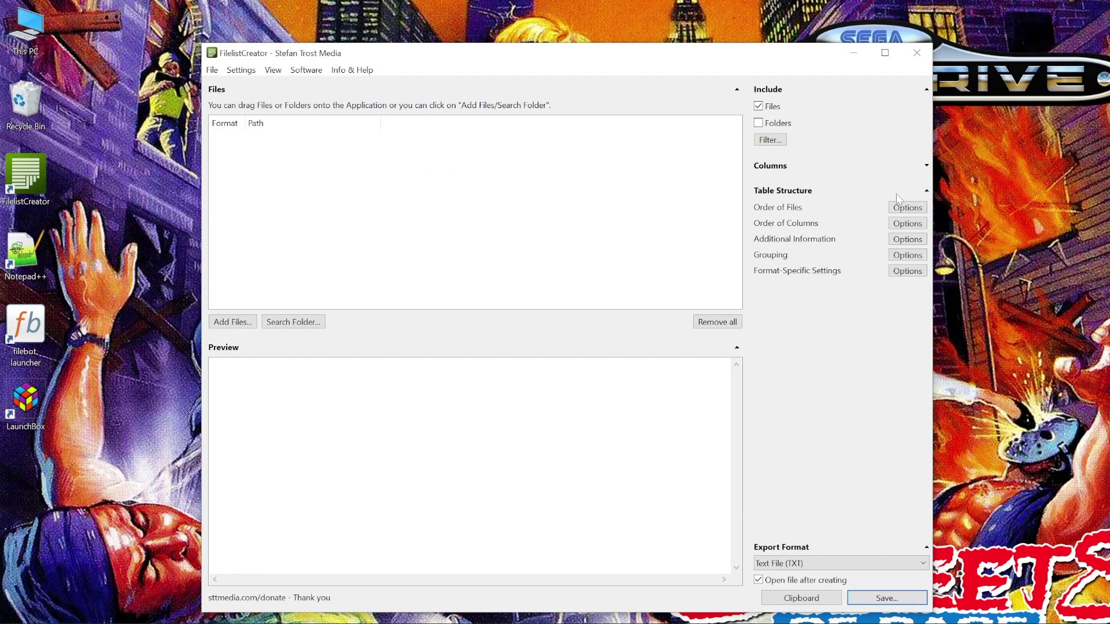
{"action": "left_click", "coordinate": [909, 243]}
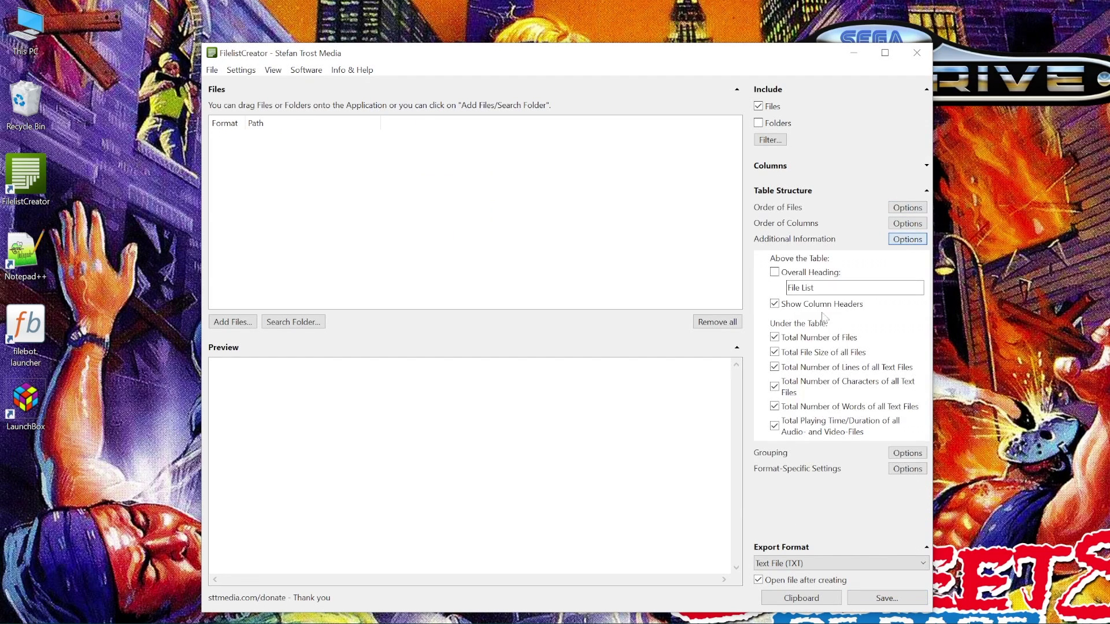
{"action": "left_click", "coordinate": [774, 337]}
{"action": "left_click", "coordinate": [774, 352]}
{"action": "left_click", "coordinate": [774, 367]}
{"action": "left_click", "coordinate": [774, 386]}
{"action": "left_click", "coordinate": [775, 407]}
{"action": "left_click", "coordinate": [775, 426]}
{"action": "left_click", "coordinate": [905, 241]}
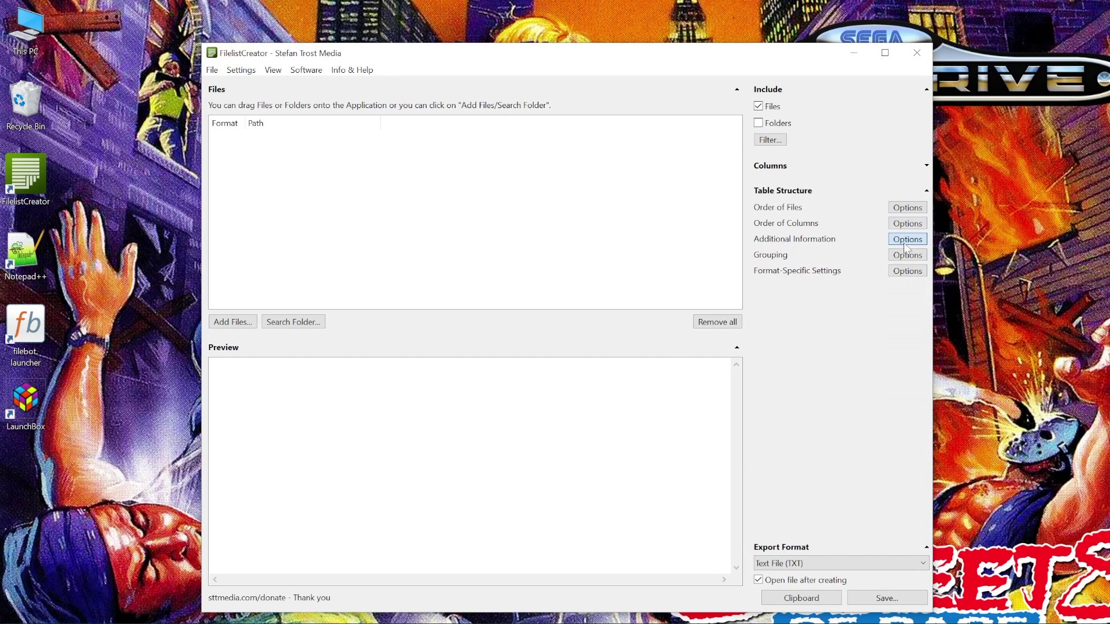
{"action": "left_click", "coordinate": [812, 165]}
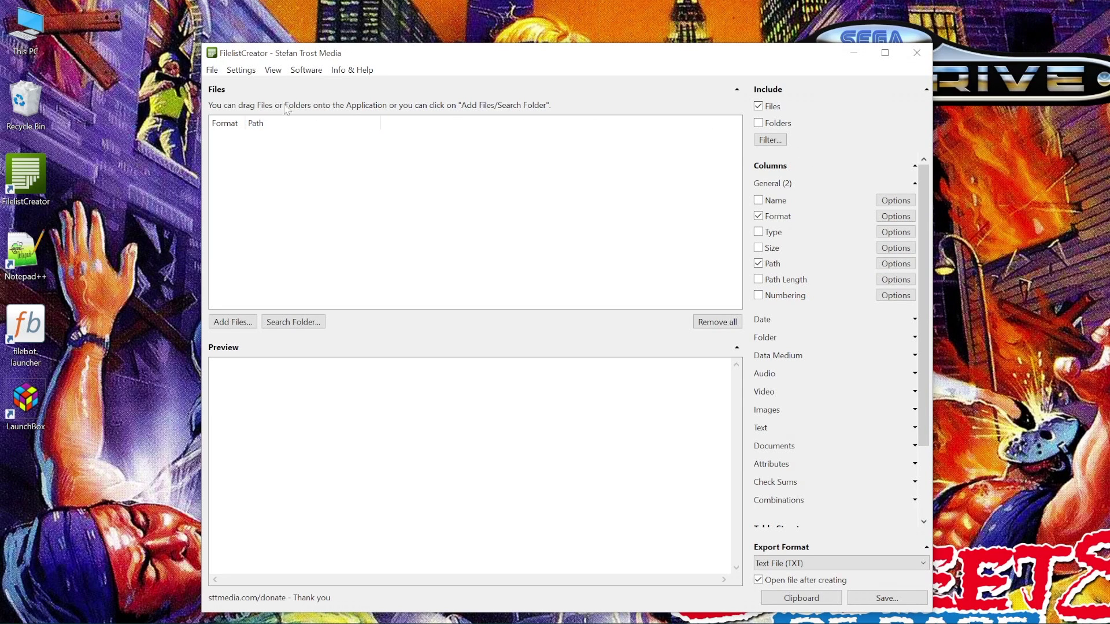
- Save the current configuration as the program's start settings
{"action": "left_click", "coordinate": [241, 70]}
{"action": "left_click", "coordinate": [276, 220]}
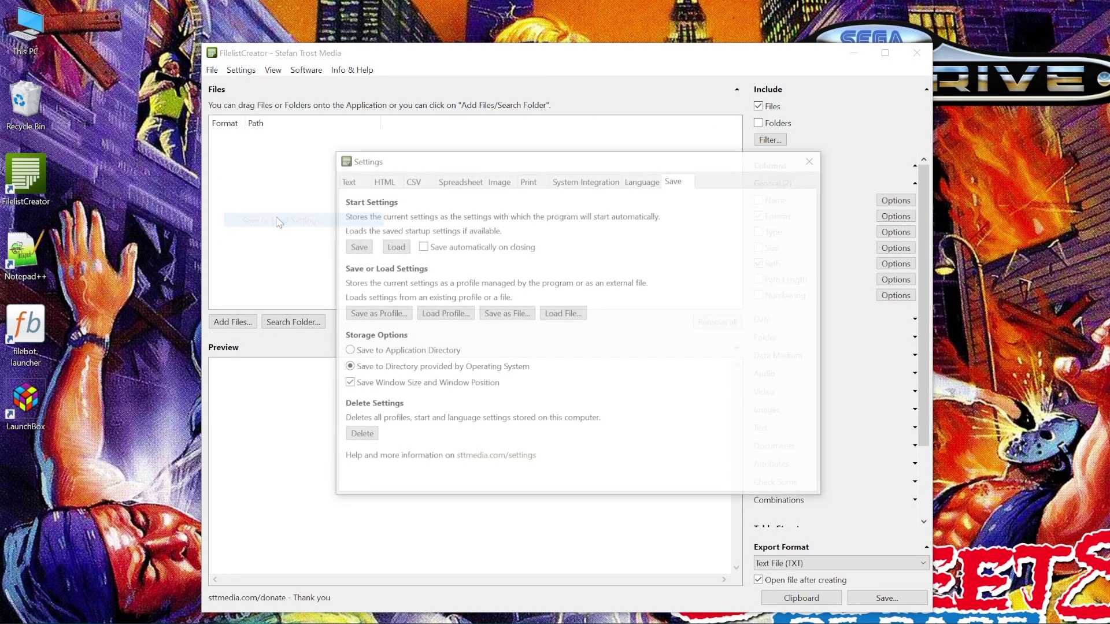
{"action": "left_click", "coordinate": [358, 246]}
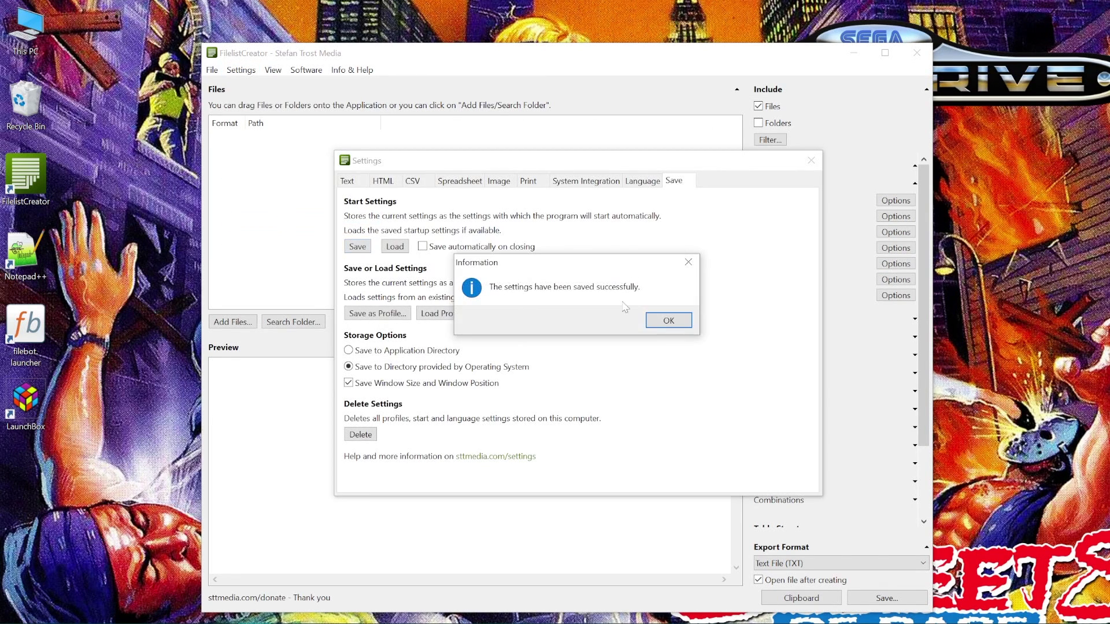
{"action": "left_click", "coordinate": [669, 321]}
{"action": "left_click", "coordinate": [811, 161]}
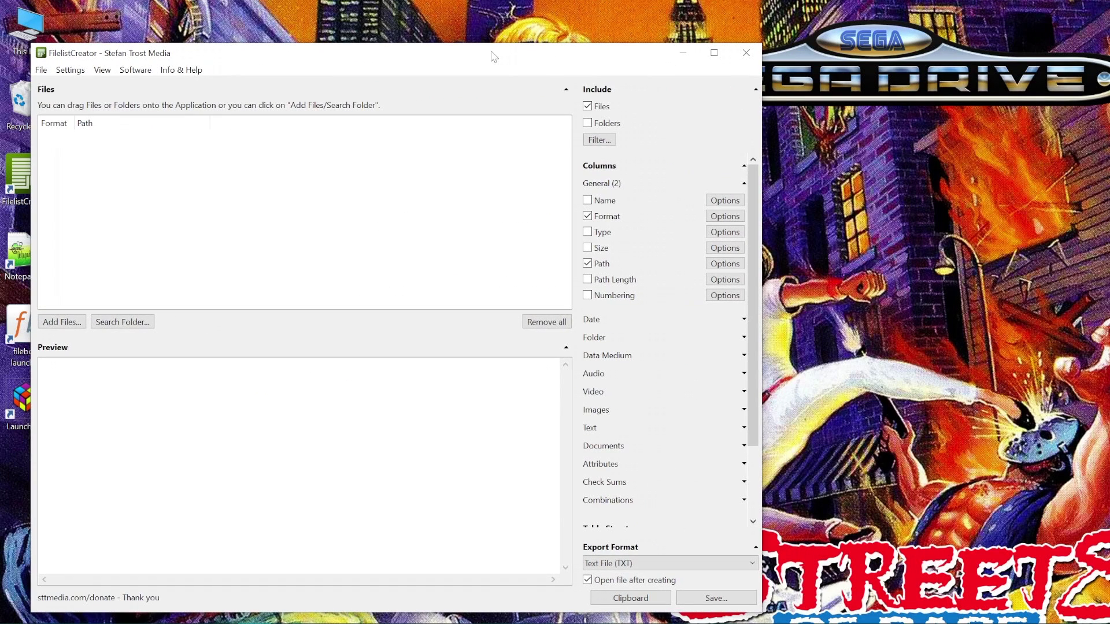
- Switch to File Explorer, open the games folder on the MiSTer drive, and add its MegaDrive folder to the FilelistCreator file list
{"action": "key", "text": "alt+Tab"}
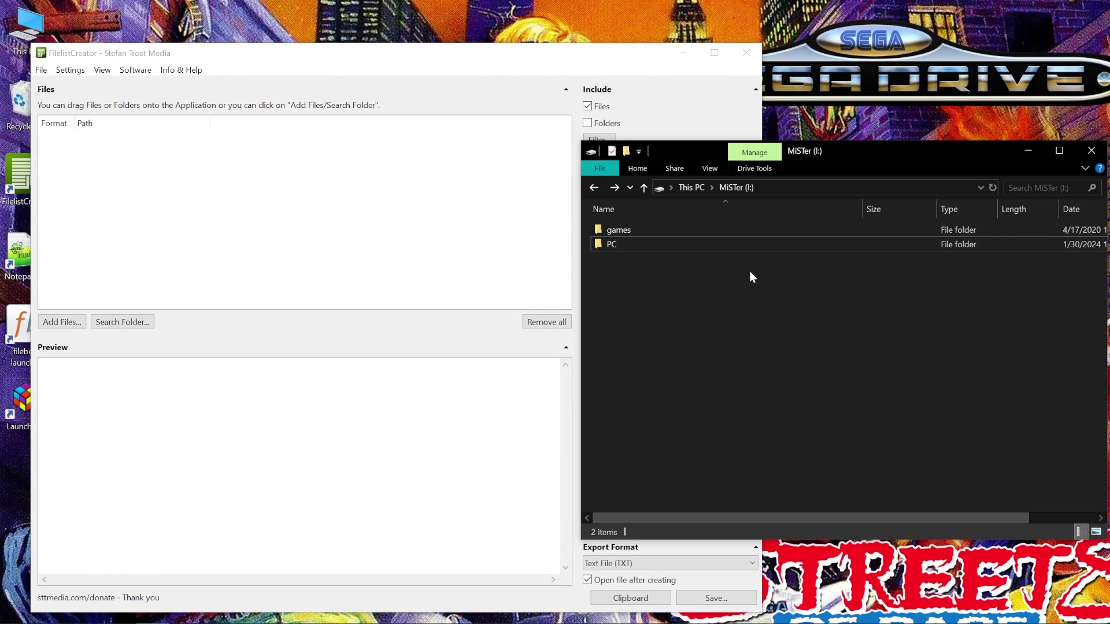
{"action": "double_click", "coordinate": [649, 231]}
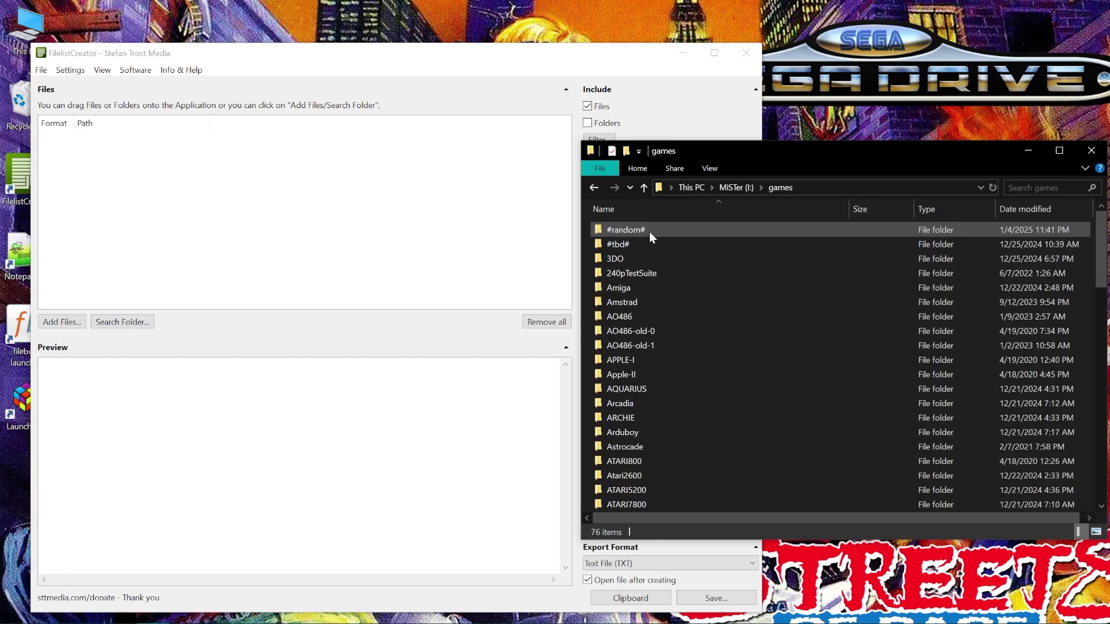
{"action": "scroll", "coordinate": [649, 234], "scroll_direction": "down", "scroll_amount": 8}
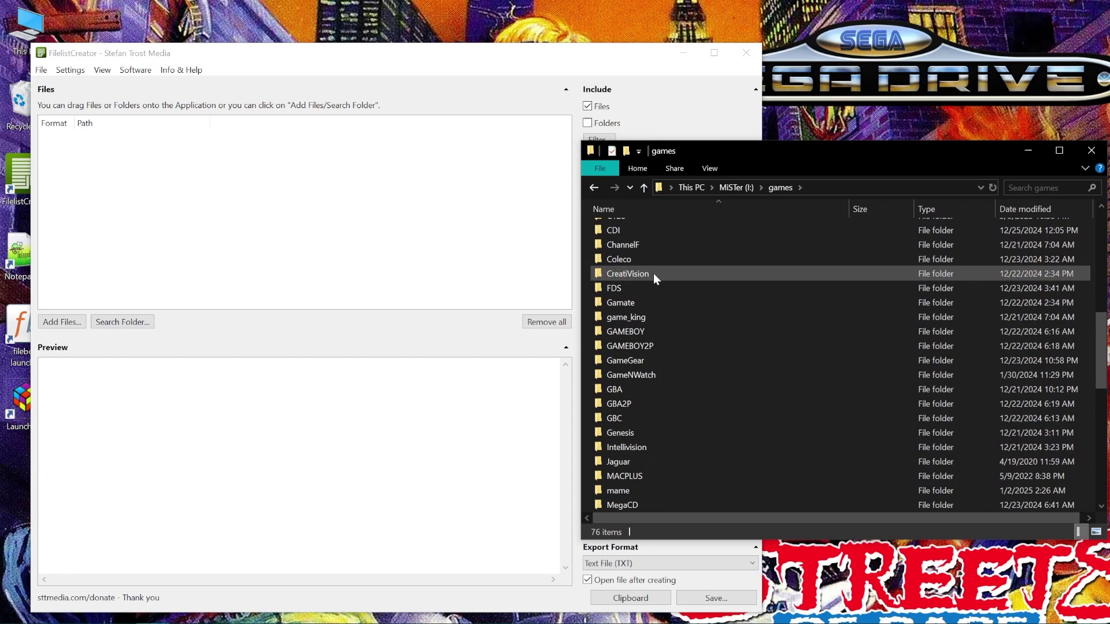
{"action": "left_click", "coordinate": [647, 434]}
{"action": "scroll", "coordinate": [647, 436], "scroll_direction": "down", "scroll_amount": 2}
{"action": "scroll", "coordinate": [647, 435], "scroll_direction": "down", "scroll_amount": 1}
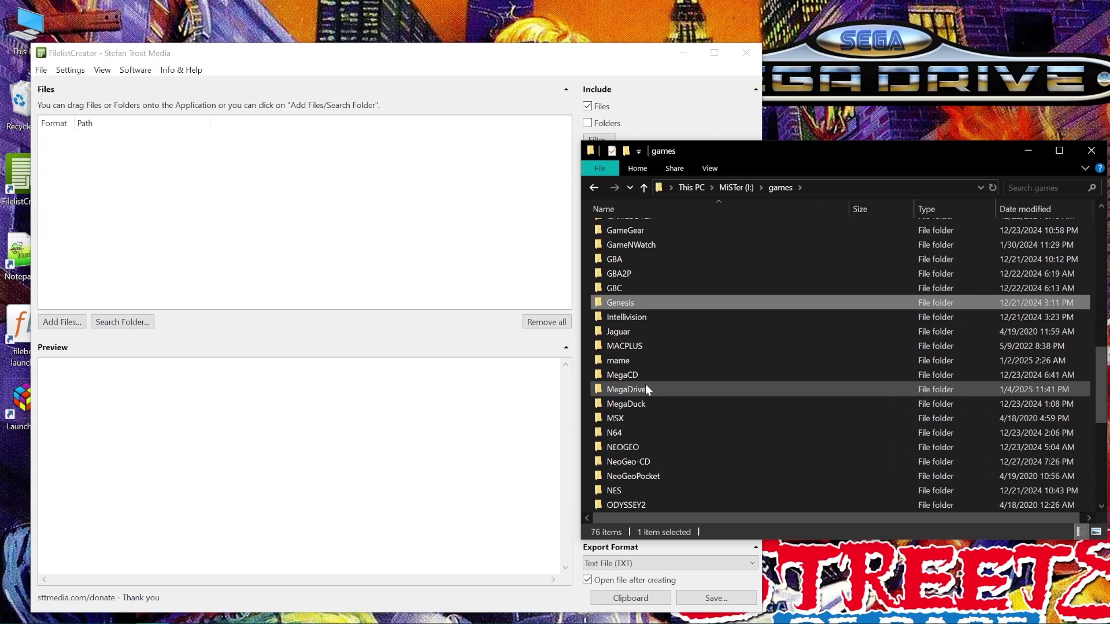
{"action": "left_click_drag", "start_coordinate": [642, 386], "coordinate": [258, 209]}
{"action": "left_click", "coordinate": [259, 210]}
{"action": "left_click_drag", "start_coordinate": [210, 122], "coordinate": [254, 123]}
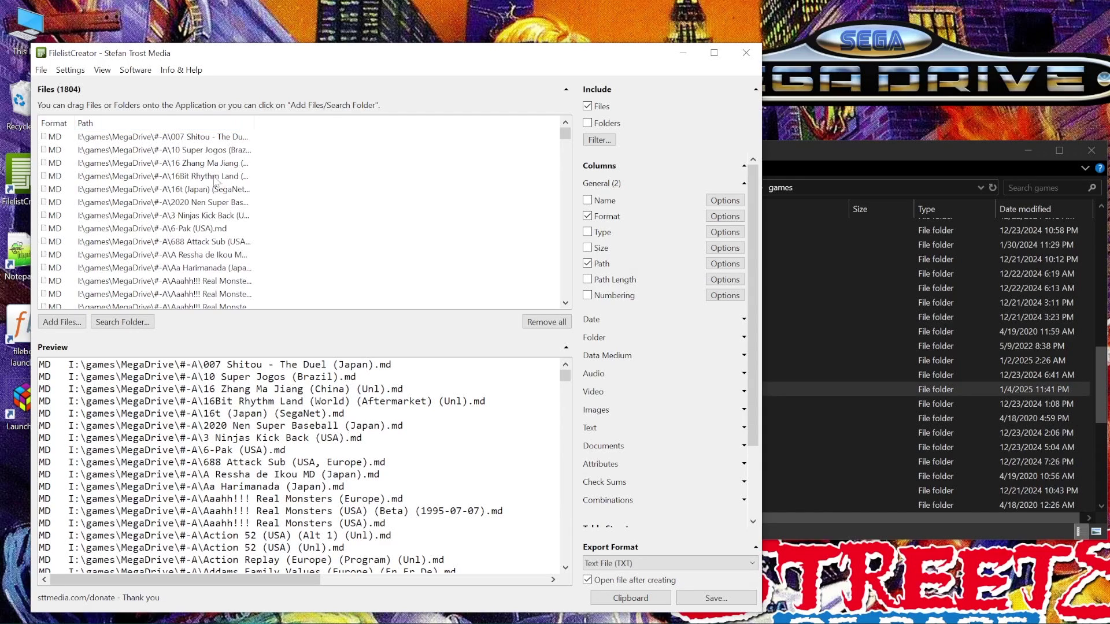
- Sort the file list by format and remove z_SegaGenesisBios.zip from it
{"action": "left_click", "coordinate": [53, 124]}
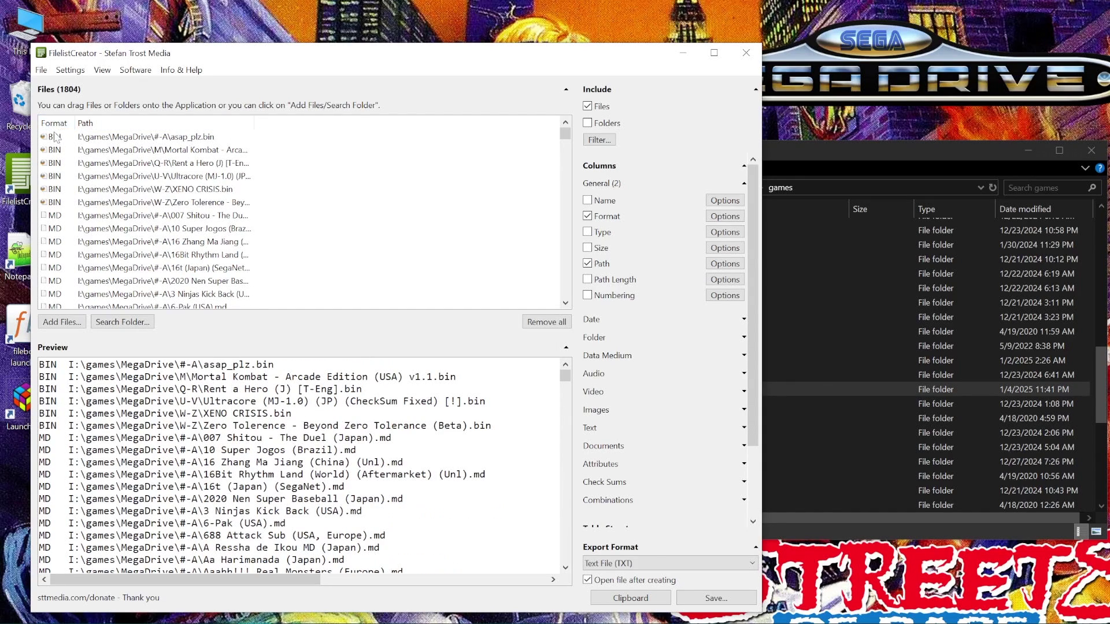
{"action": "left_click", "coordinate": [57, 139]}
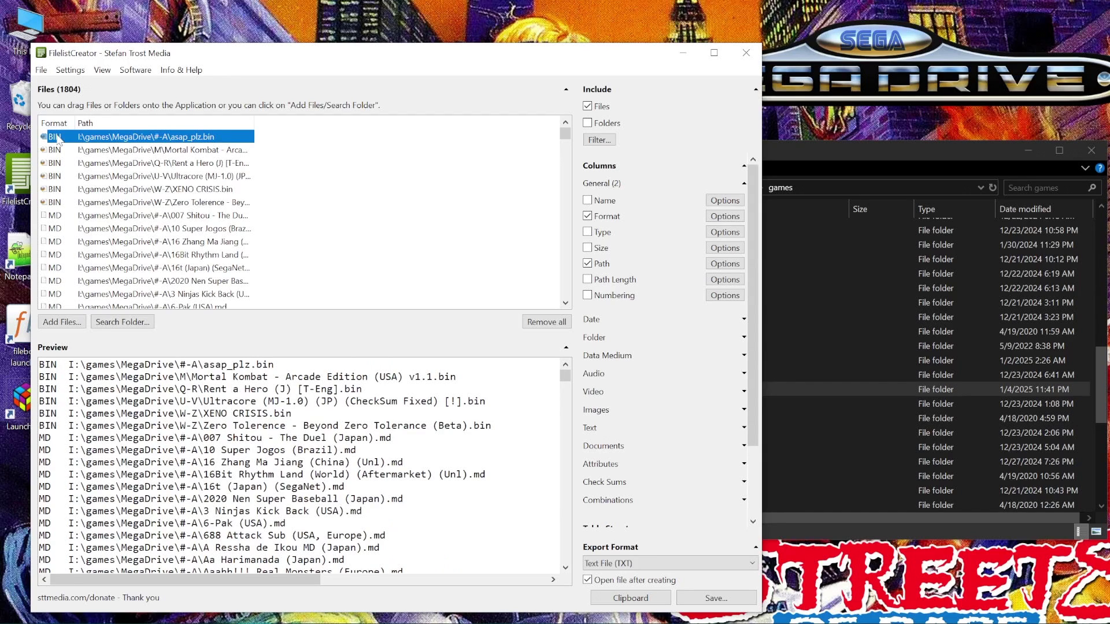
{"action": "left_click", "coordinate": [64, 215]}
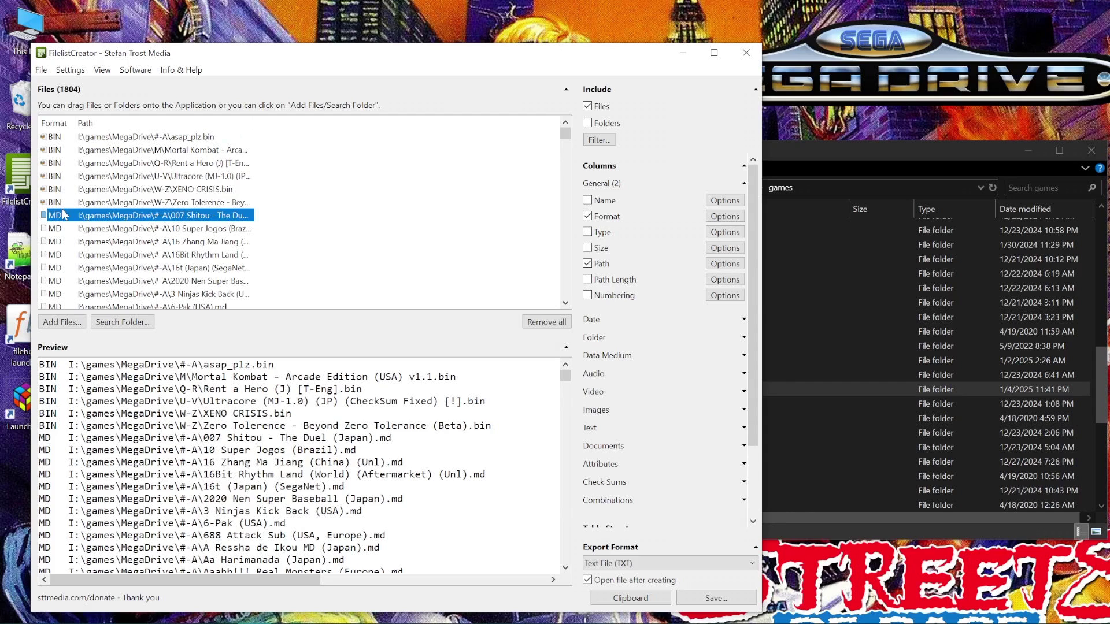
{"action": "scroll", "coordinate": [64, 215], "scroll_direction": "down", "scroll_amount": 7}
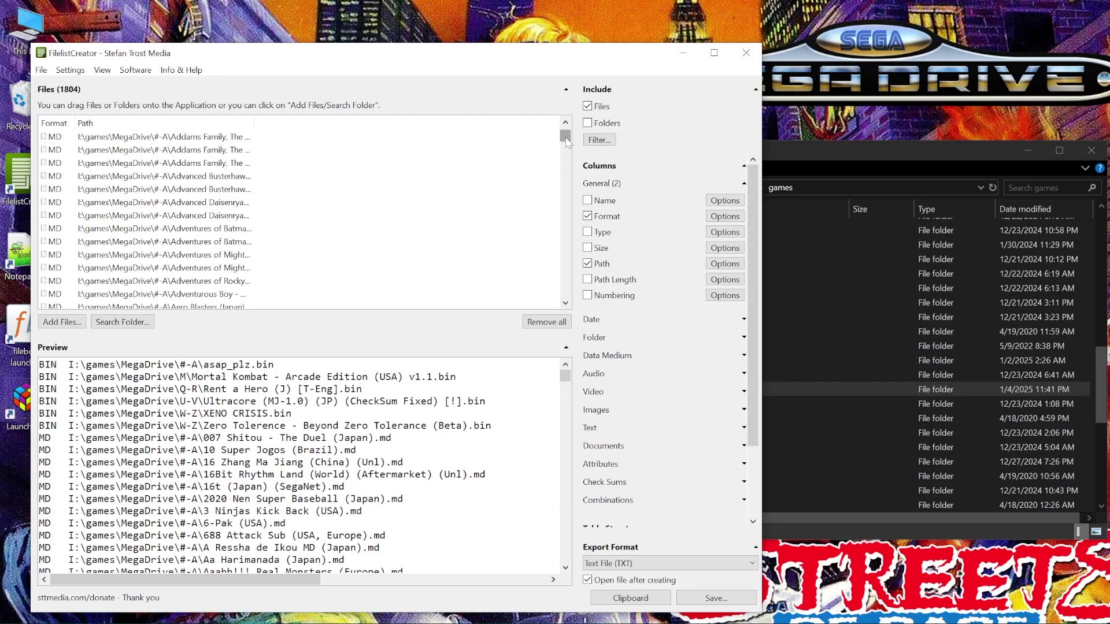
{"action": "left_click_drag", "start_coordinate": [567, 141], "coordinate": [564, 306]}
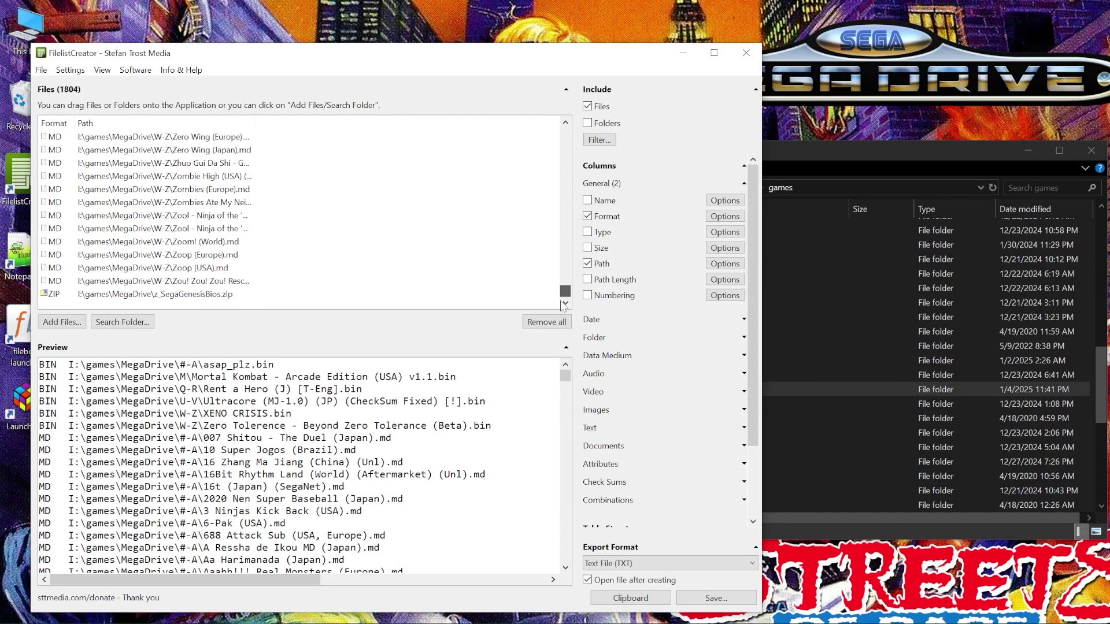
{"action": "left_click", "coordinate": [111, 297]}
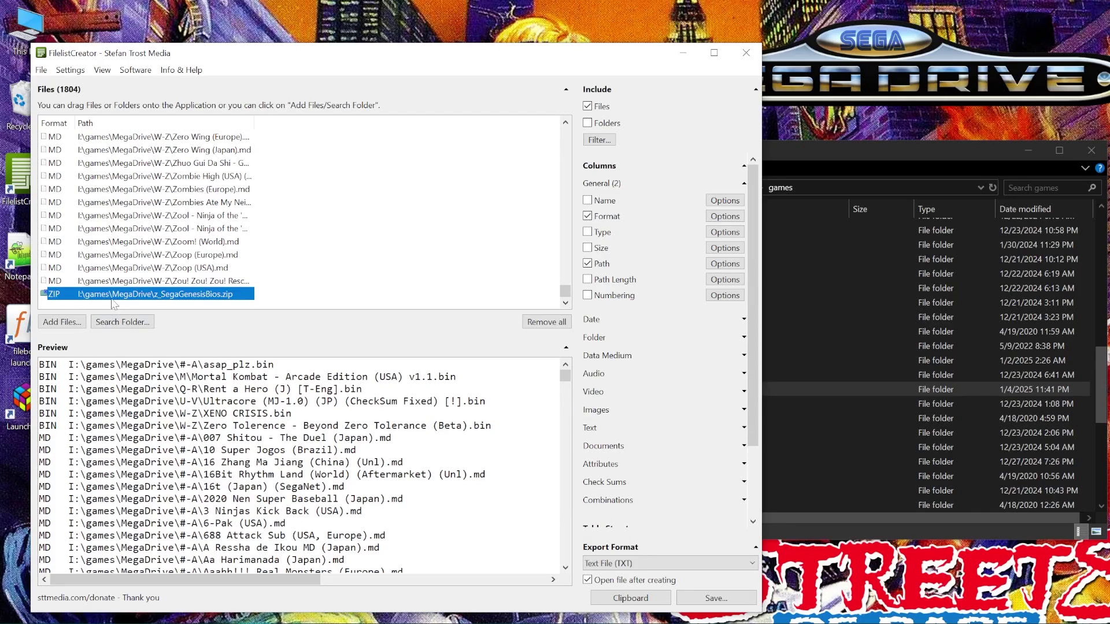
{"action": "key", "text": "Delete"}
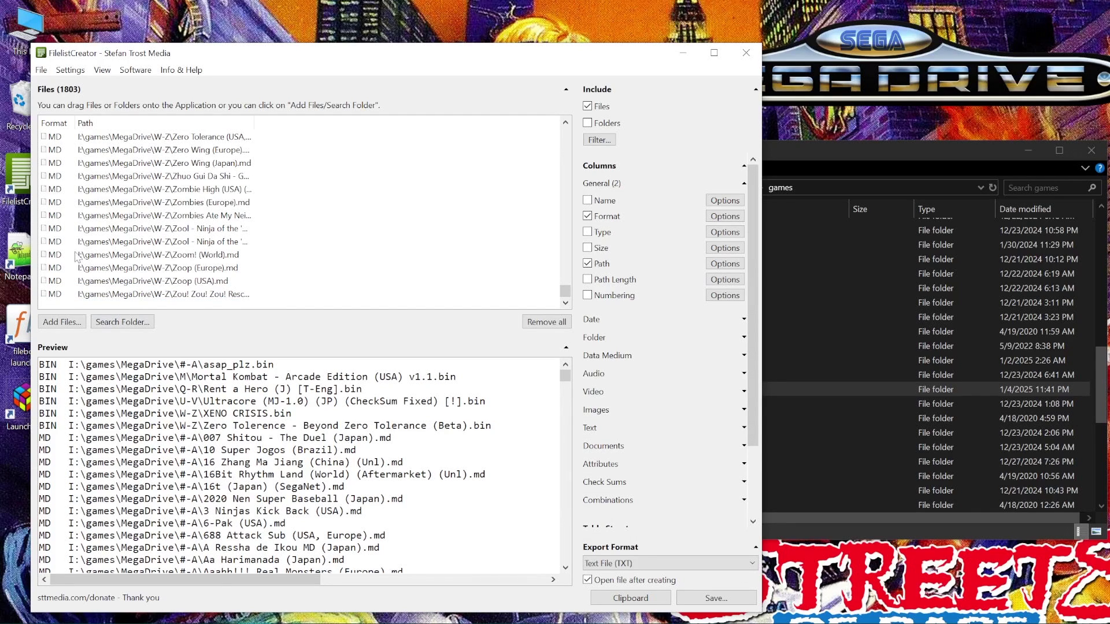
{"action": "left_click_drag", "start_coordinate": [565, 290], "coordinate": [566, 132]}
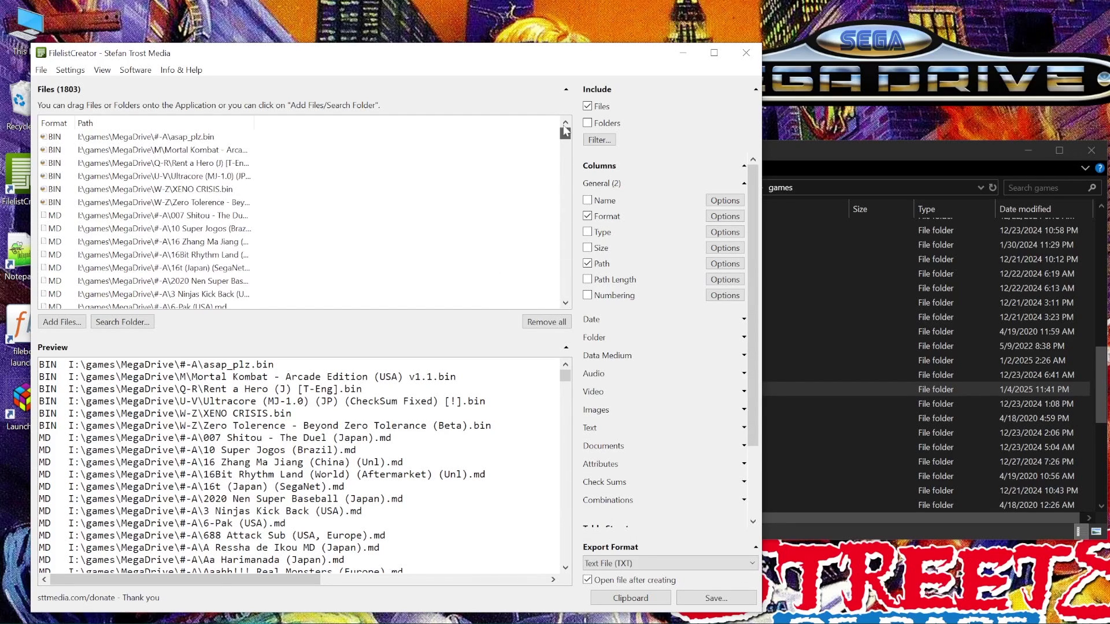
- Remove the Format column from the file list and save it as the text file "file-list-megadrive-md, bin"
{"action": "left_click", "coordinate": [606, 218]}
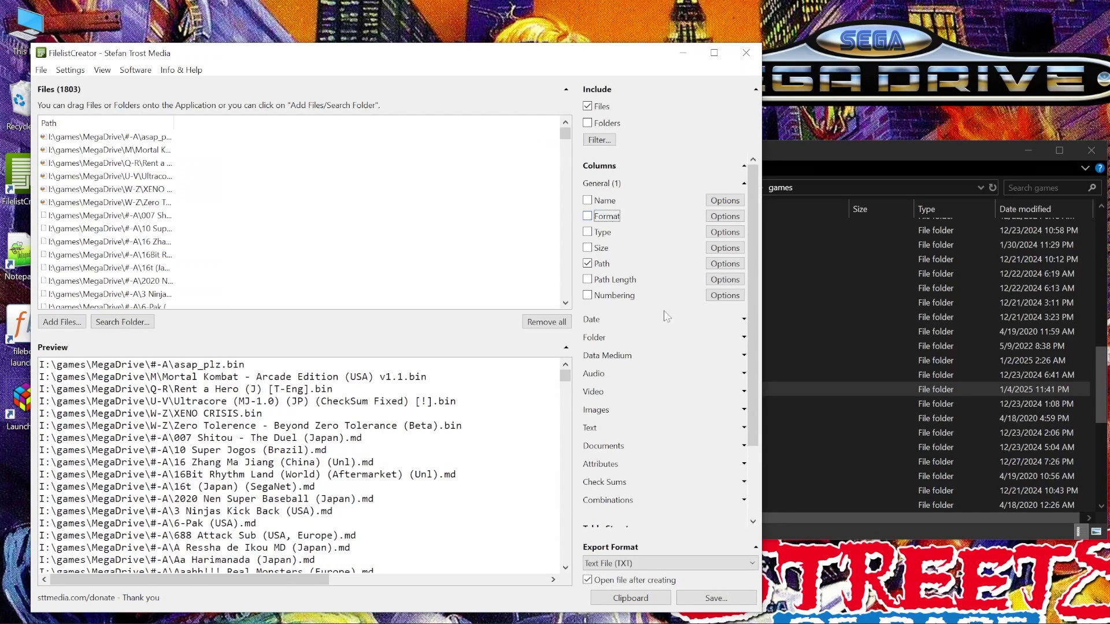
{"action": "left_click", "coordinate": [696, 600]}
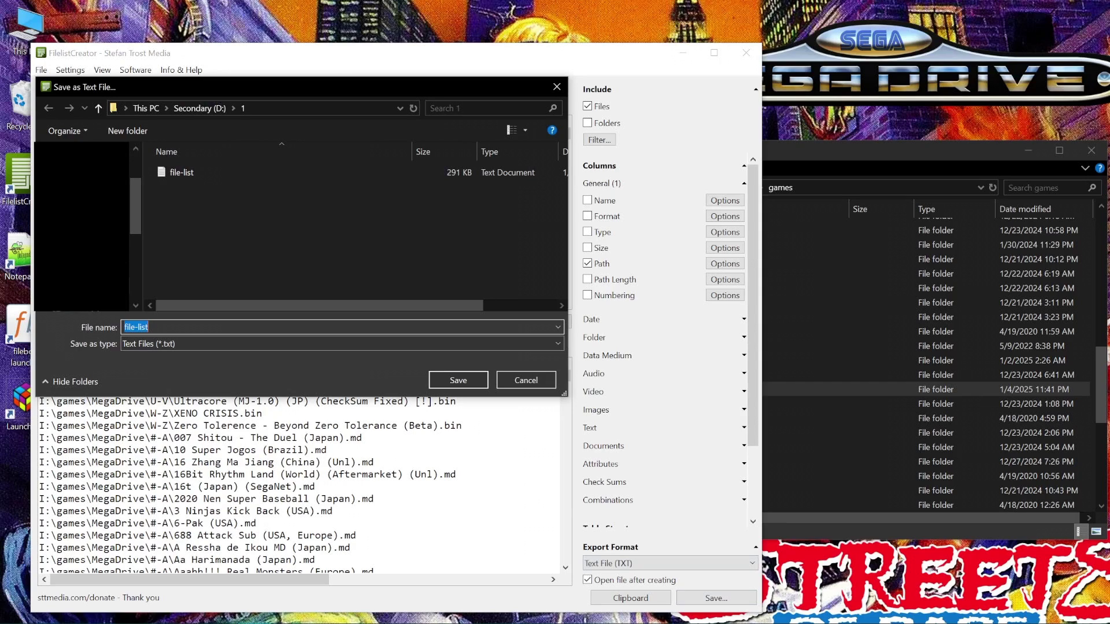
{"action": "left_click", "coordinate": [149, 327]}
{"action": "type", "text": "-megadrive-md,"}
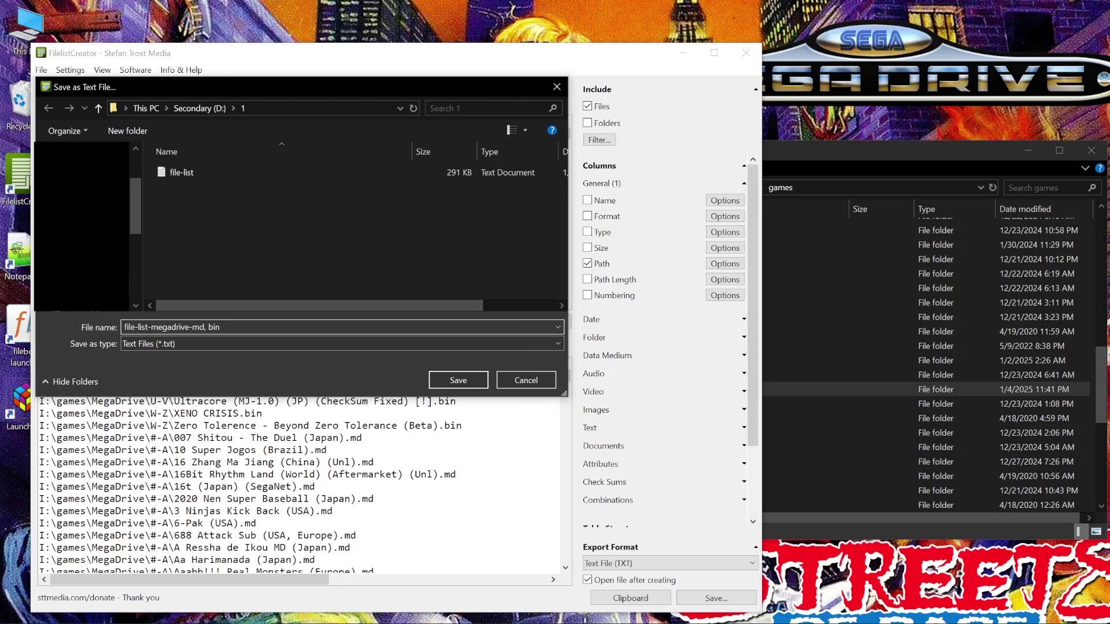
{"action": "type", "text": " bin"}
{"action": "left_click", "coordinate": [472, 383]}
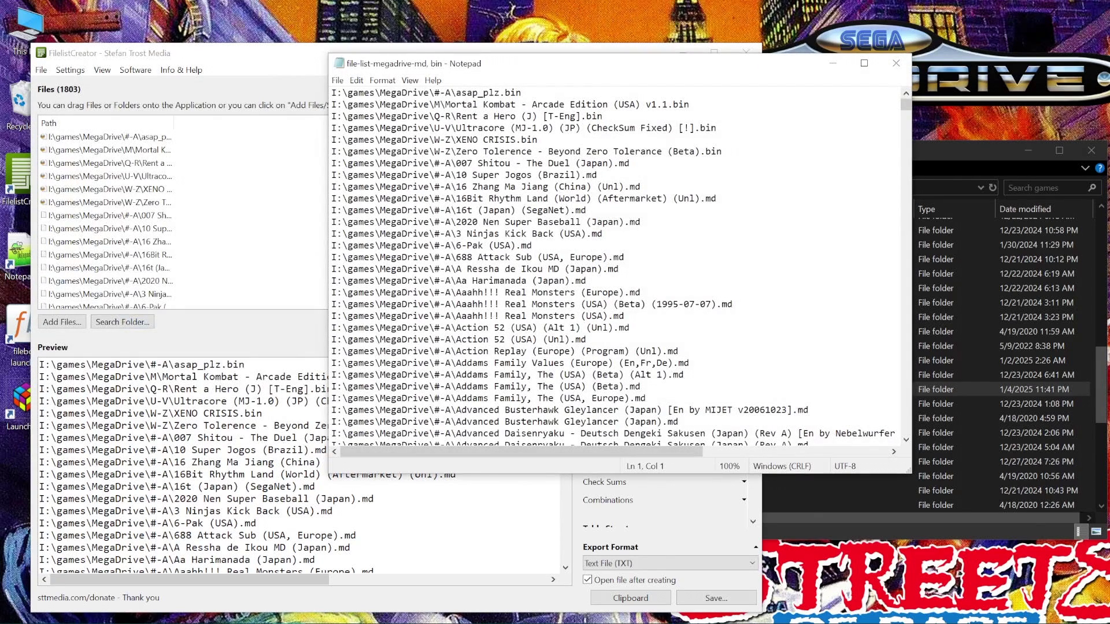
- Replace every backslash with a forward slash throughout the exported file list
{"action": "left_click", "coordinate": [351, 82]}
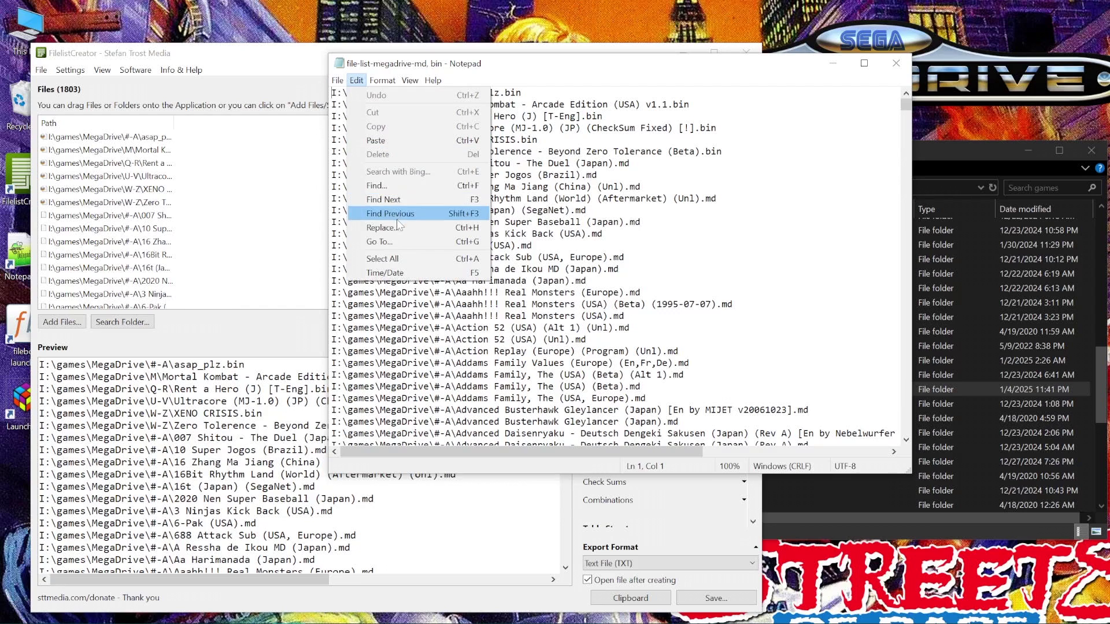
{"action": "left_click", "coordinate": [399, 227]}
{"action": "type", "text": "\\"}
{"action": "left_click", "coordinate": [510, 190]}
{"action": "type", "text": "/"}
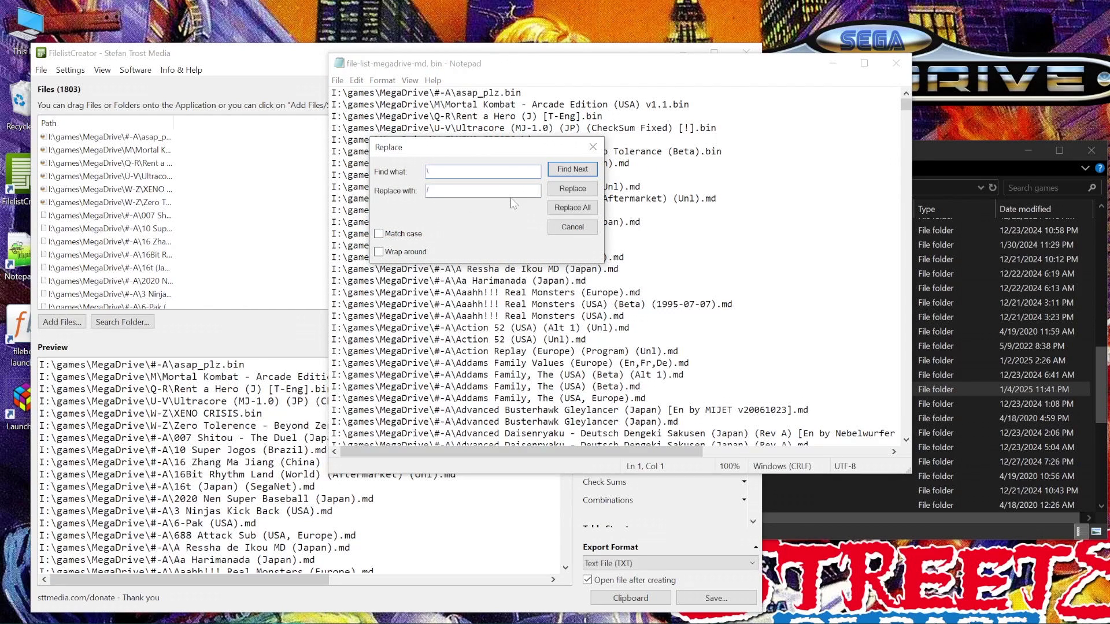
{"action": "left_click", "coordinate": [571, 209]}
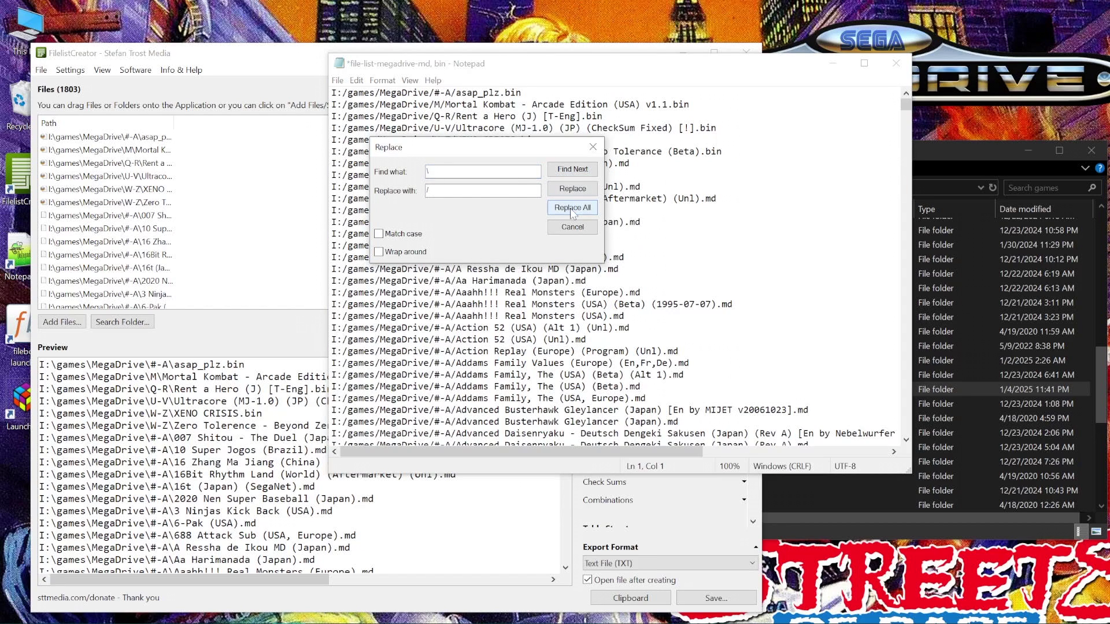
{"action": "left_click", "coordinate": [572, 227]}
- Save and close the edited file list, and minimize FilelistCreator
{"action": "left_click", "coordinate": [338, 80]}
{"action": "left_click", "coordinate": [350, 141]}
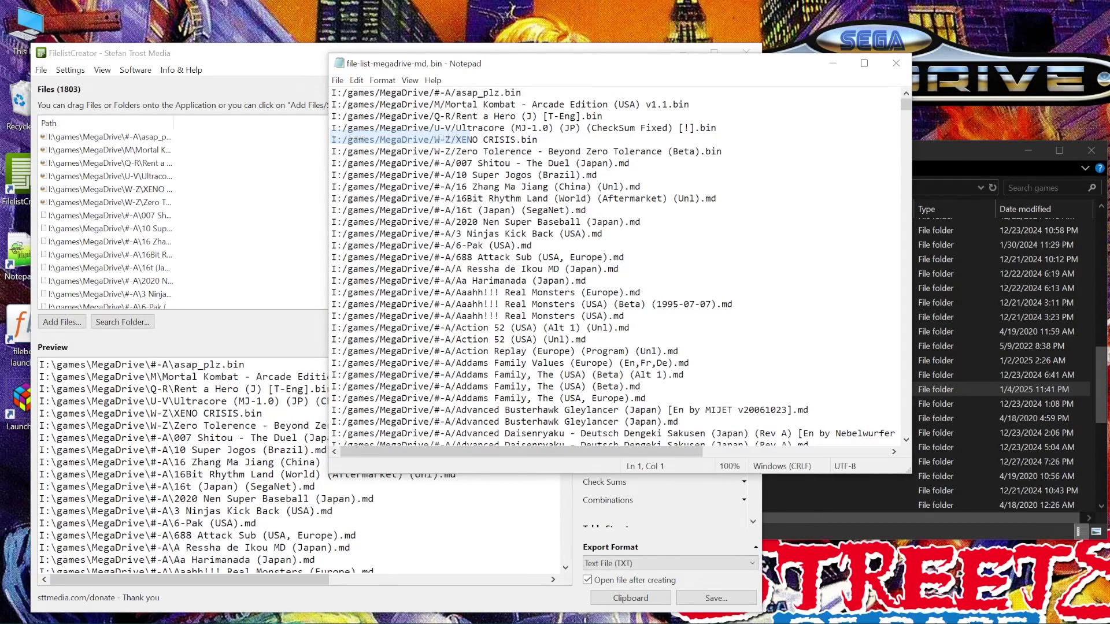
{"action": "left_click", "coordinate": [896, 63]}
{"action": "left_click", "coordinate": [682, 56]}
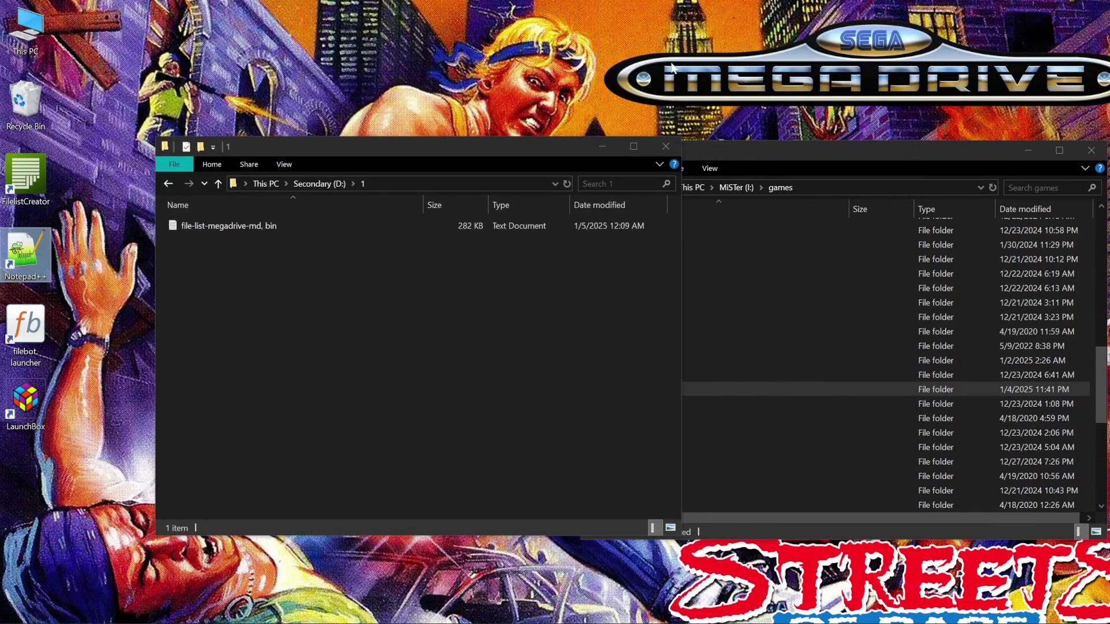
- Make a copy of "file-list-megadrive-md, bin" in the same folder
{"action": "left_click_drag", "start_coordinate": [240, 225], "coordinate": [285, 277]}
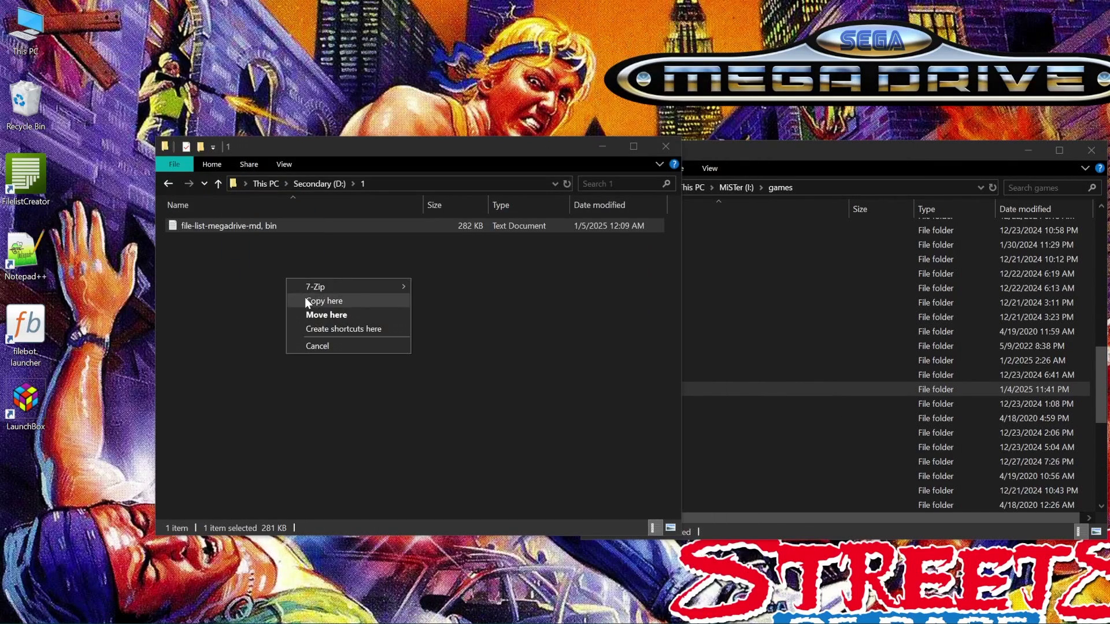
{"action": "left_click", "coordinate": [304, 297]}
{"action": "left_click", "coordinate": [304, 297]}
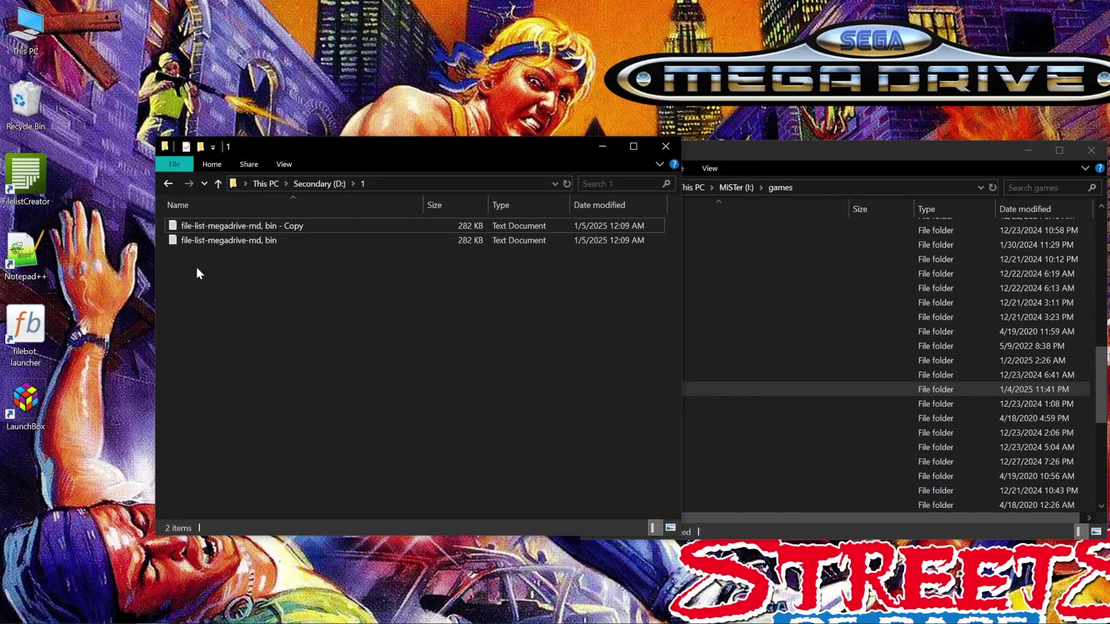
- Open both the original file list and its copy in Notepad++
{"action": "left_click", "coordinate": [25, 248]}
{"action": "double_click", "coordinate": [25, 248]}
{"action": "left_click_drag", "start_coordinate": [157, 245], "coordinate": [810, 300]}
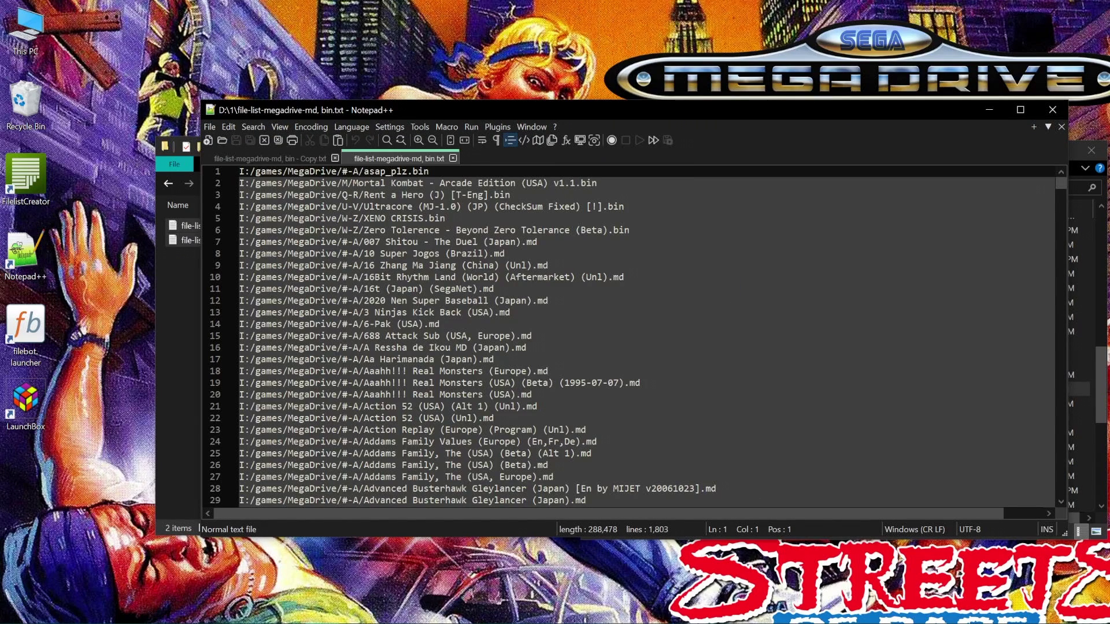
{"action": "left_click", "coordinate": [283, 160]}
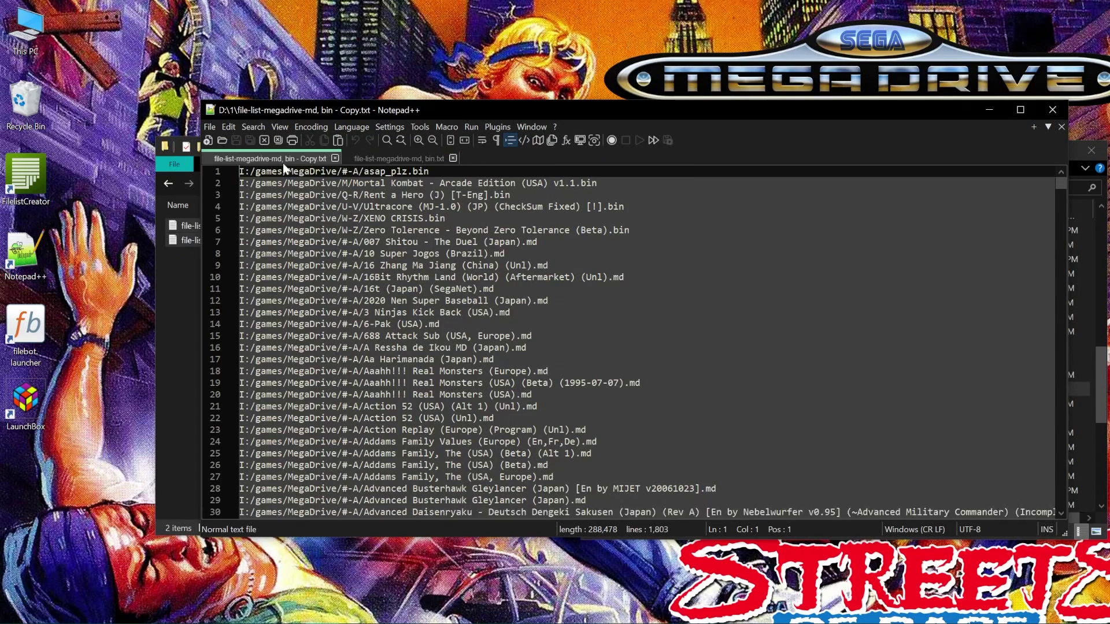
- Replace all occurrences of ^ with ^^ in the original file-list-megadrive-md, bin.txt
{"action": "left_click", "coordinate": [382, 157]}
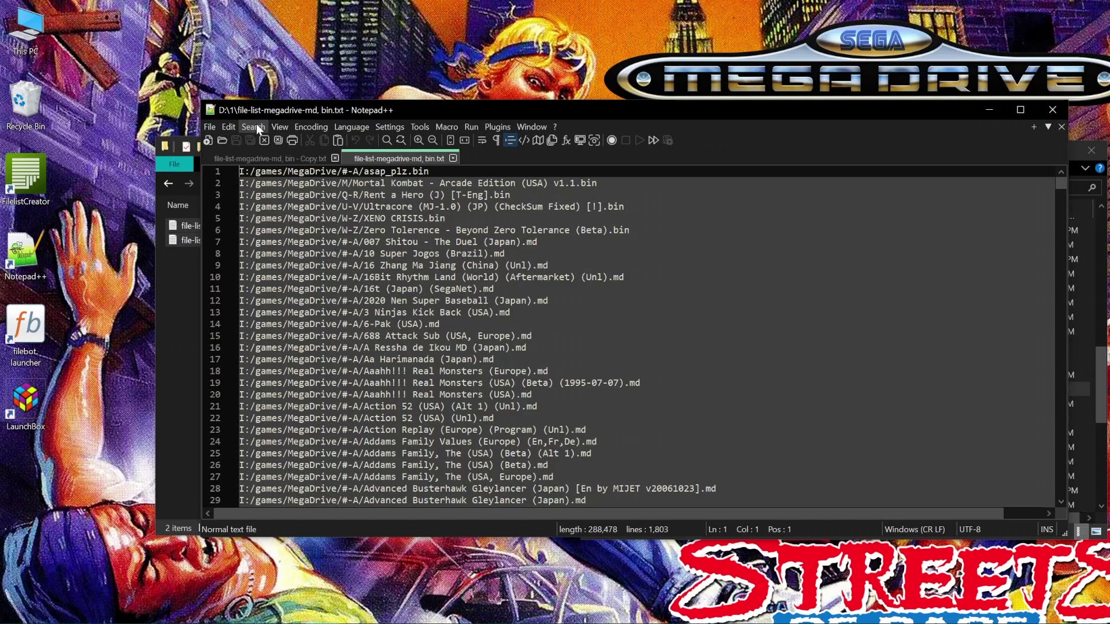
{"action": "left_click", "coordinate": [257, 124]}
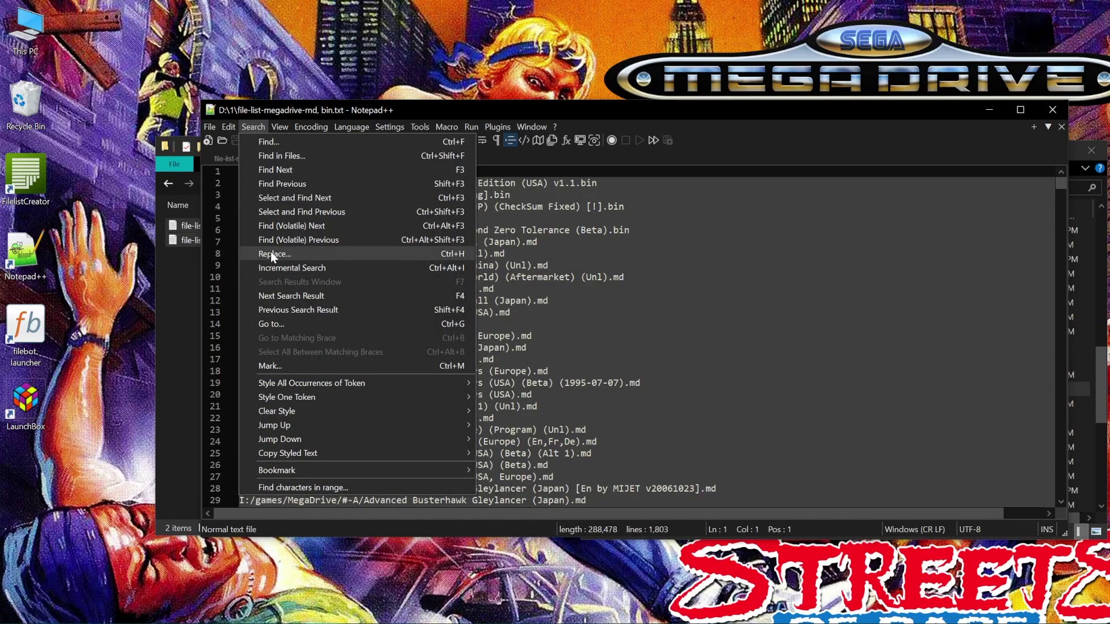
{"action": "left_click", "coordinate": [270, 253]}
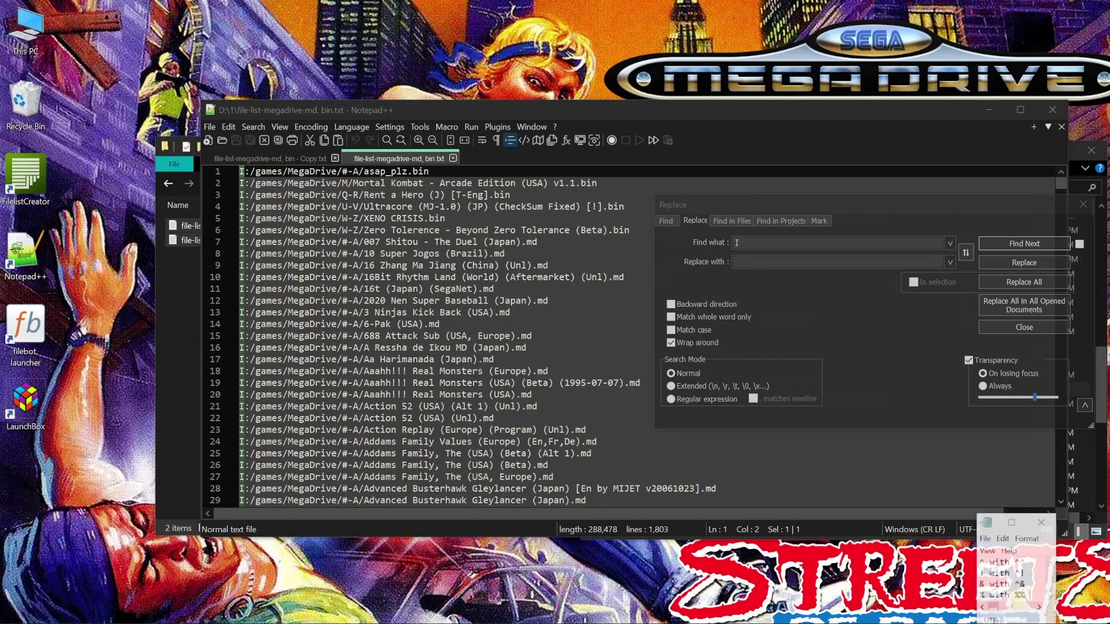
{"action": "key", "text": "alt+Tab"}
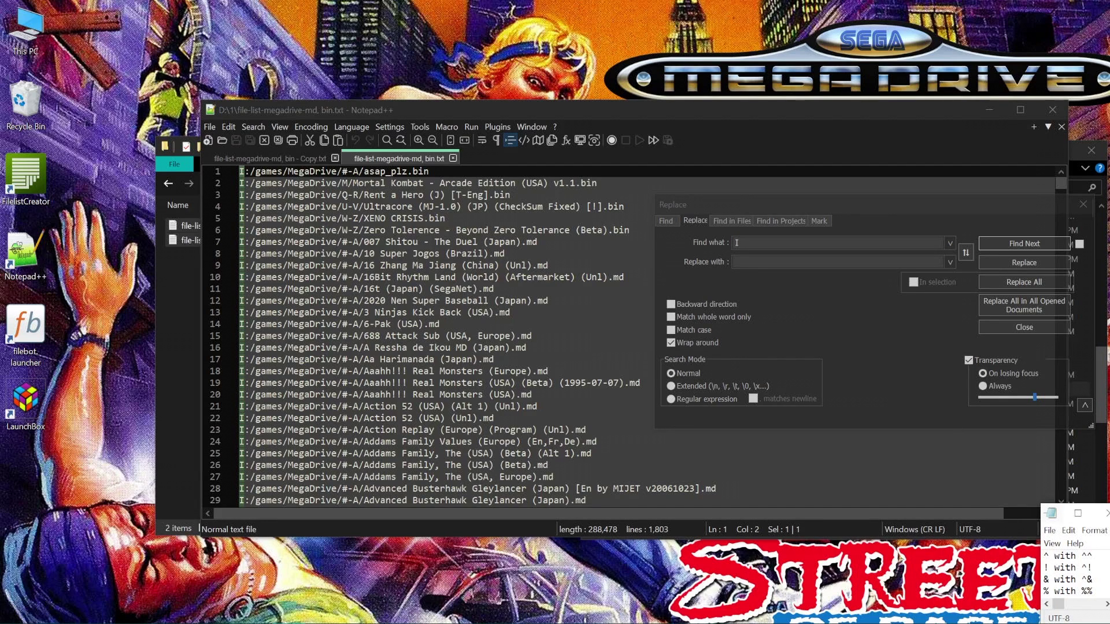
{"action": "key", "text": "alt+Tab"}
{"action": "type", "text": "^"}
{"action": "key", "text": "Tab"}
{"action": "type", "text": "^^"}
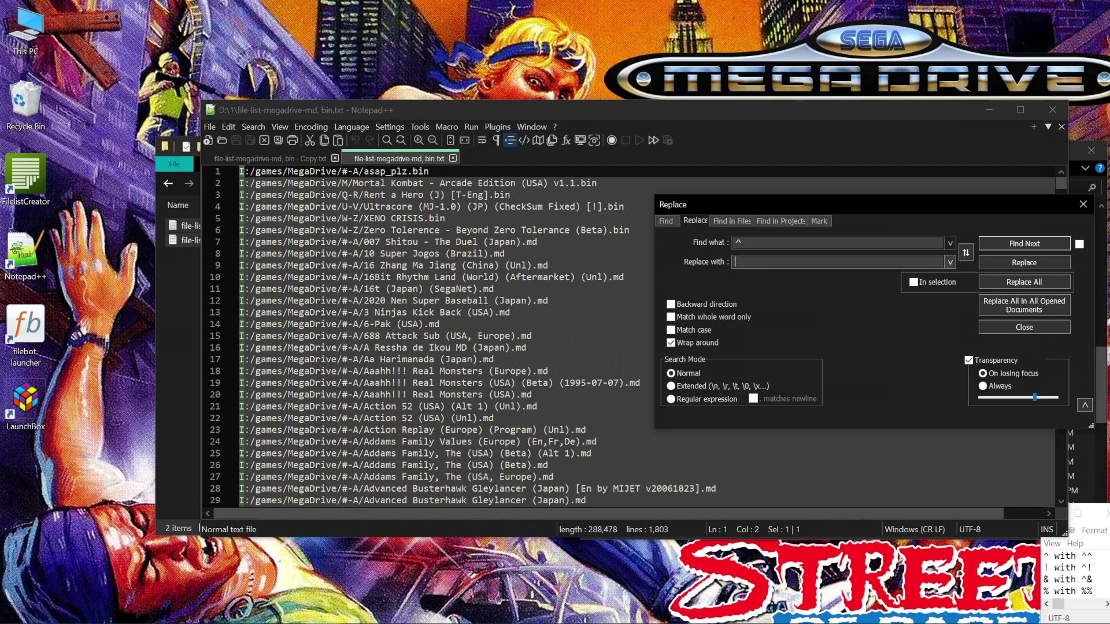
{"action": "left_click", "coordinate": [1014, 280]}
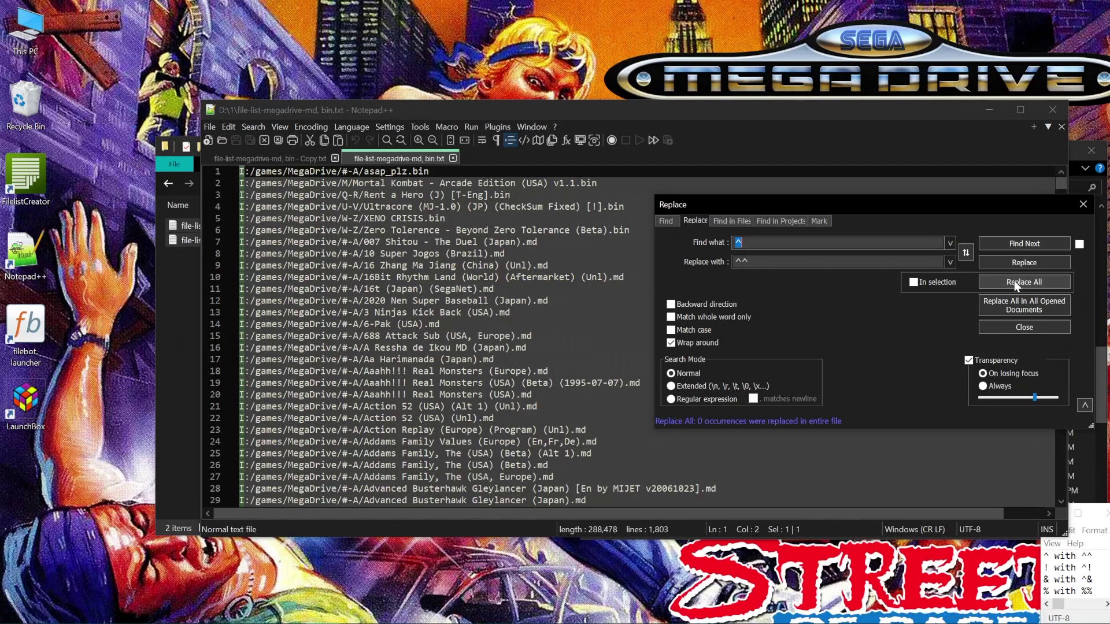
- Replace all occurrences of ! with ^! in the original file list
{"action": "type", "text": "!"}
{"action": "key", "text": "Tab"}
{"action": "type", "text": "^!"}
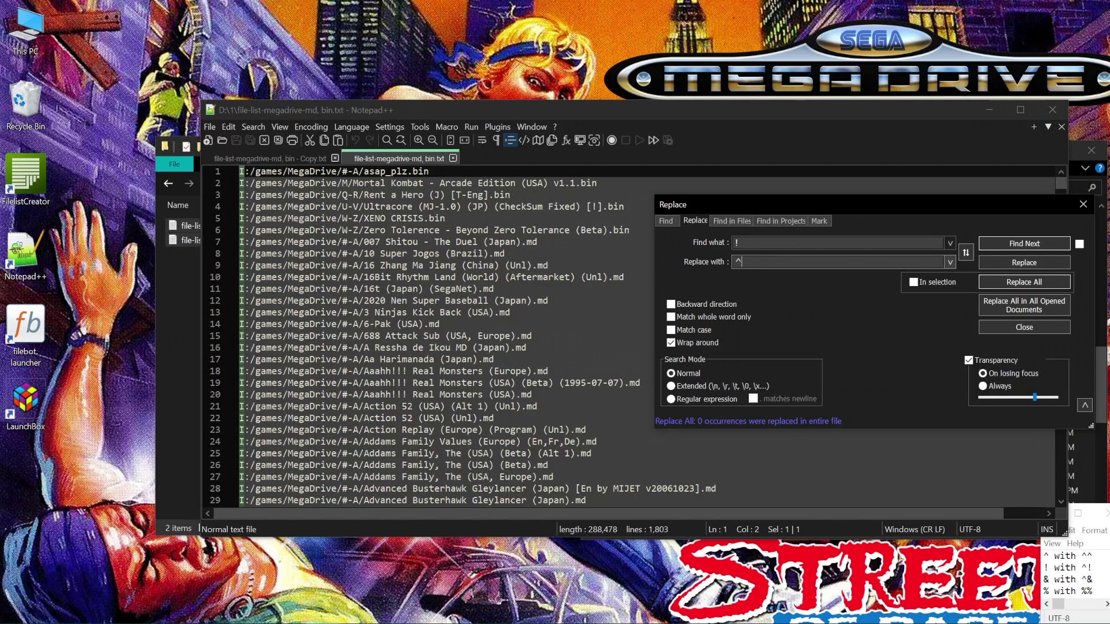
{"action": "left_click", "coordinate": [1017, 282]}
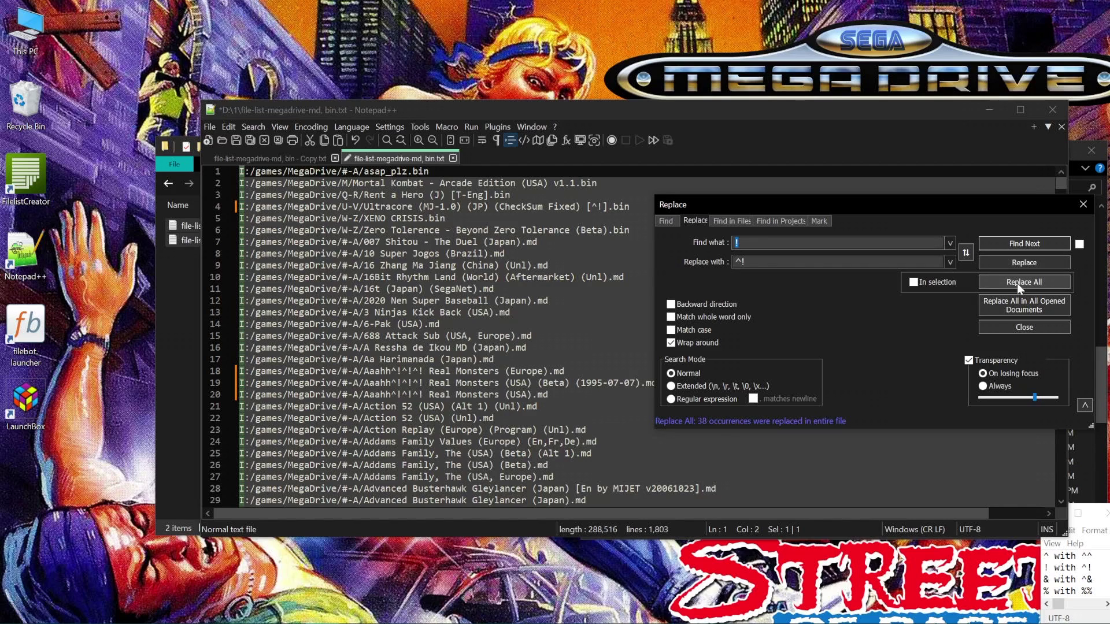
- Replace all occurrences of & with ^& in the original file list
{"action": "type", "text": "&"}
{"action": "key", "text": "Tab"}
{"action": "type", "text": "^&"}
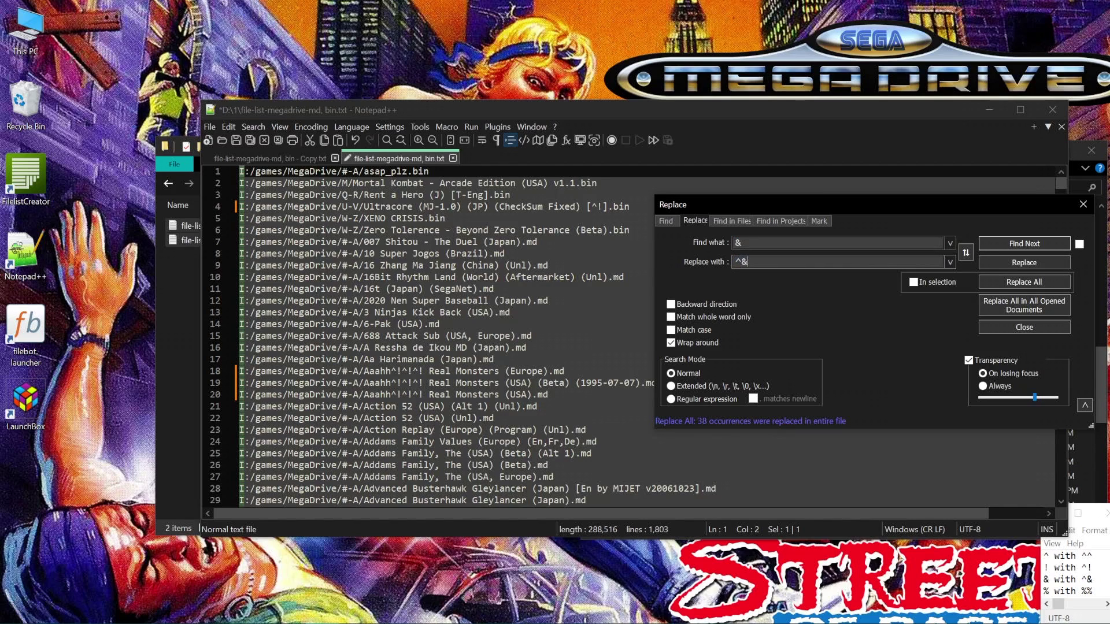
{"action": "left_click", "coordinate": [1006, 286]}
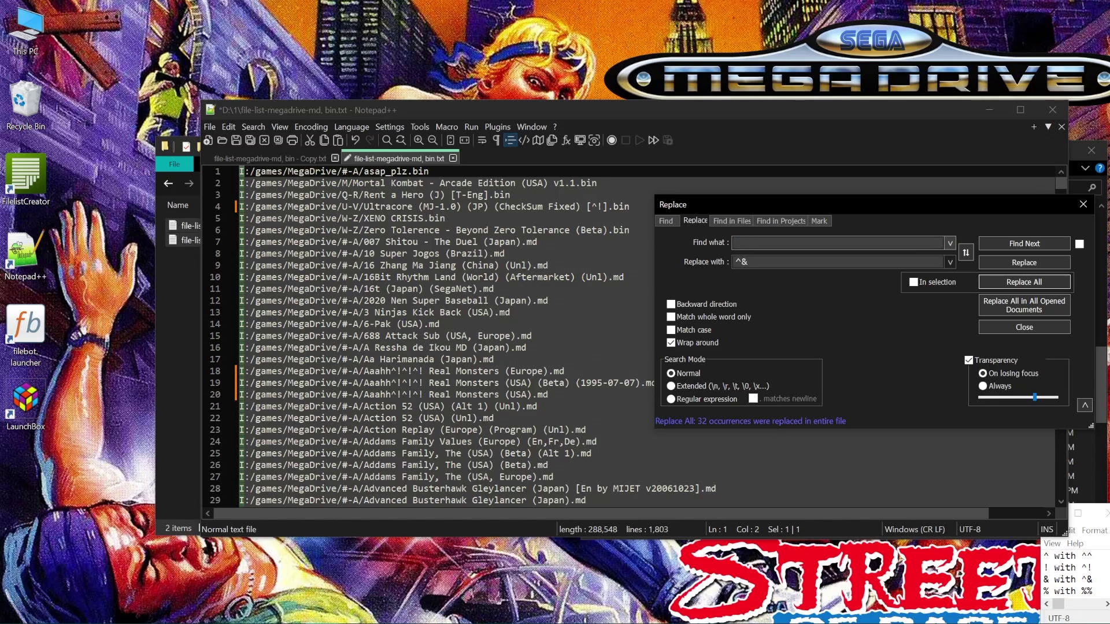
- Replace all occurrences of % with %% in the original file list and save the file
{"action": "type", "text": "%"}
{"action": "key", "text": "Tab"}
{"action": "type", "text": "%%"}
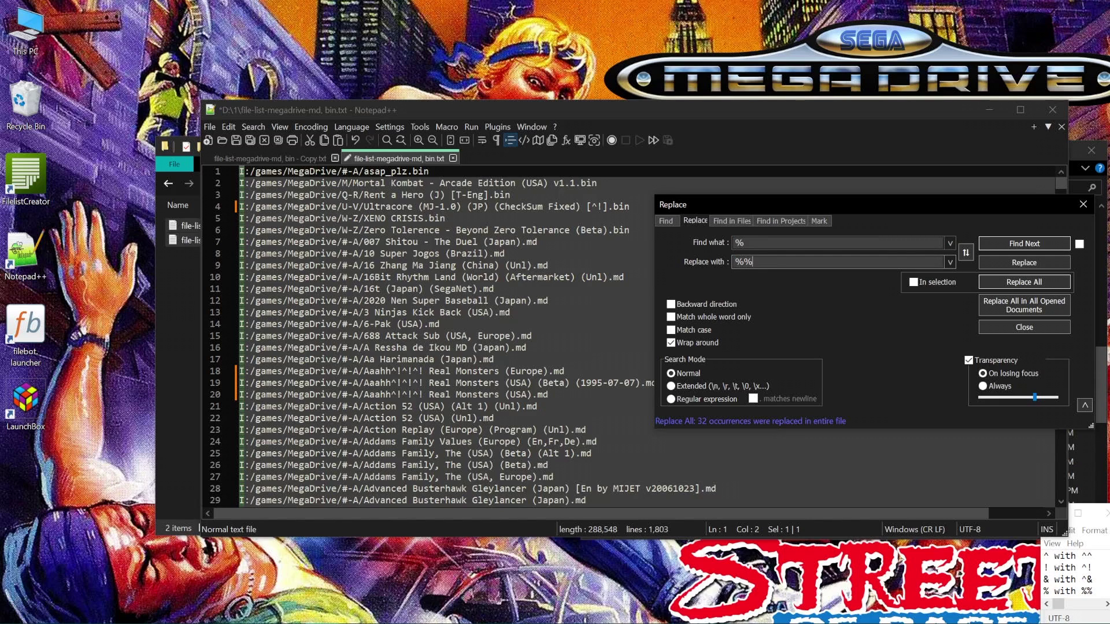
{"action": "left_click", "coordinate": [1046, 284]}
{"action": "key", "text": "ctrl+s"}
- Copy the I:/games/ prefix from the first line of the original list and set it as the replacement's search text
{"action": "key", "text": "alt+Tab"}
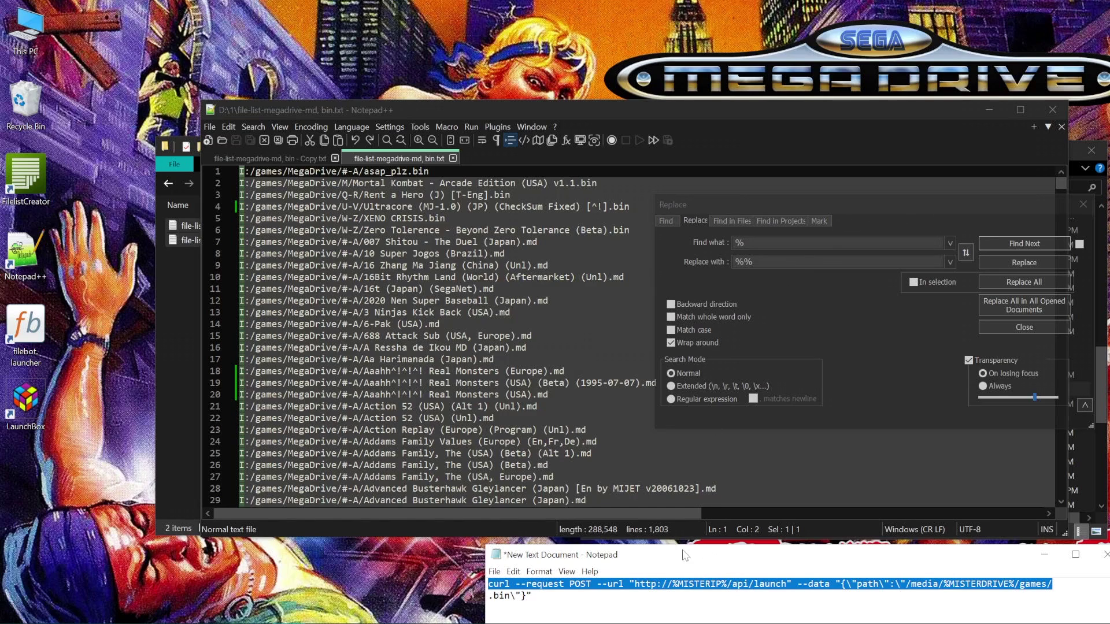
{"action": "left_click_drag", "start_coordinate": [283, 172], "coordinate": [239, 172]}
{"action": "key", "text": "super+c"}
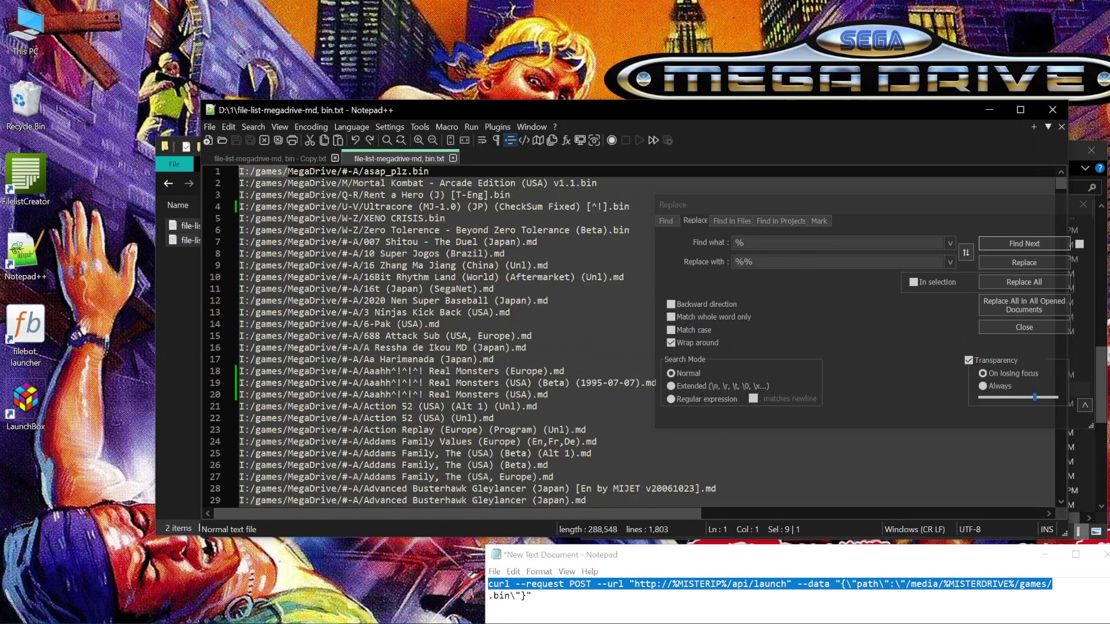
{"action": "right_click", "coordinate": [260, 169]}
{"action": "key", "text": "Escape"}
{"action": "left_click", "coordinate": [740, 242]}
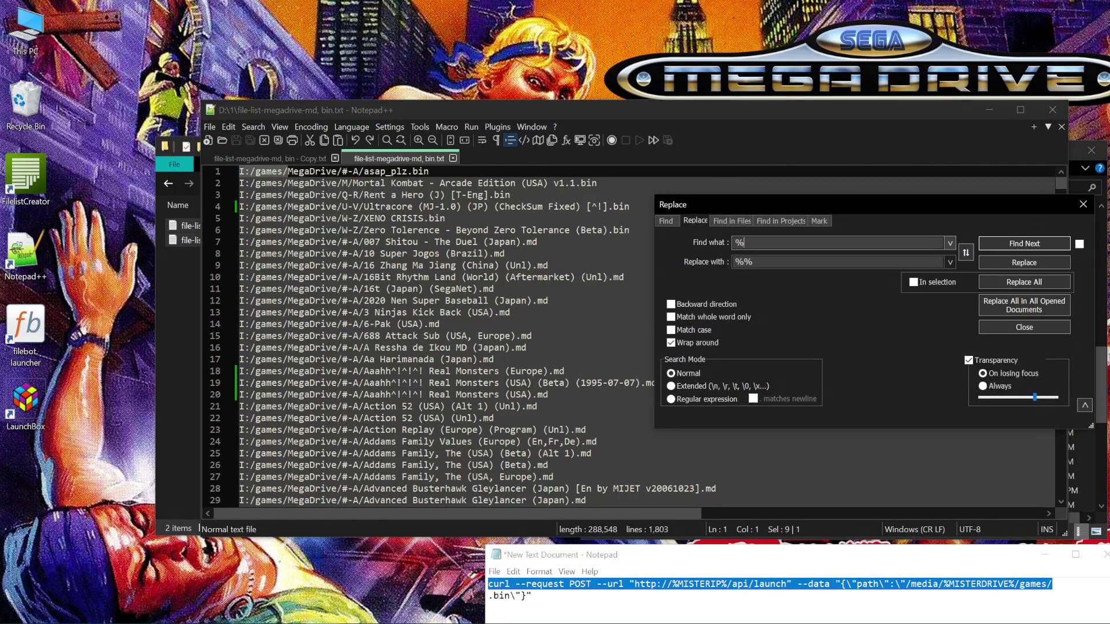
{"action": "right_click", "coordinate": [750, 243]}
{"action": "left_click", "coordinate": [782, 296]}
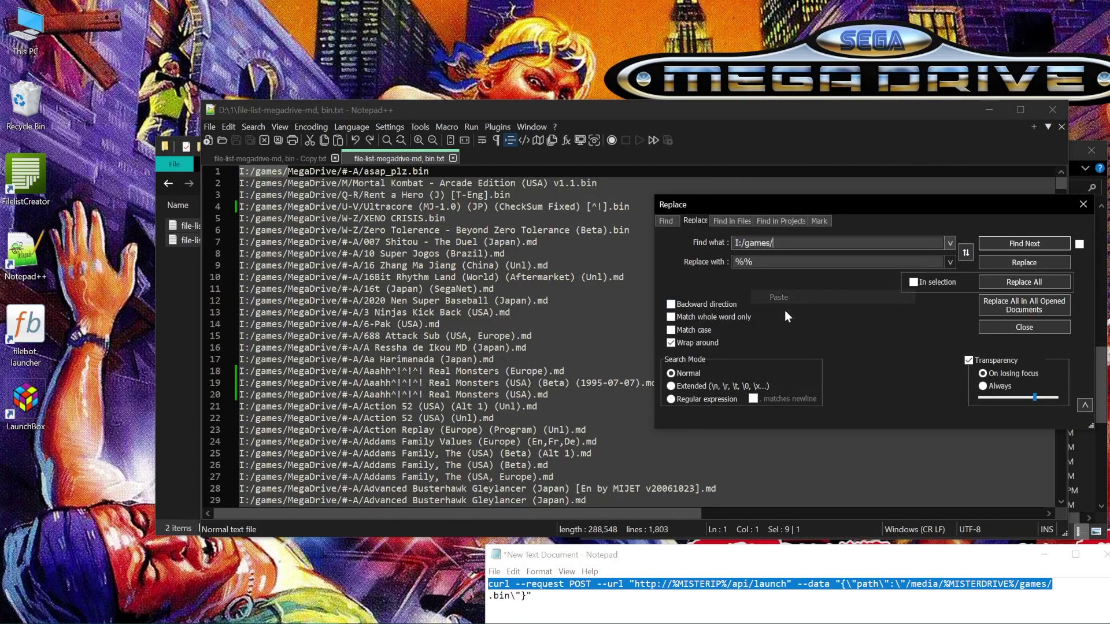
{"action": "right_click", "coordinate": [771, 587]}
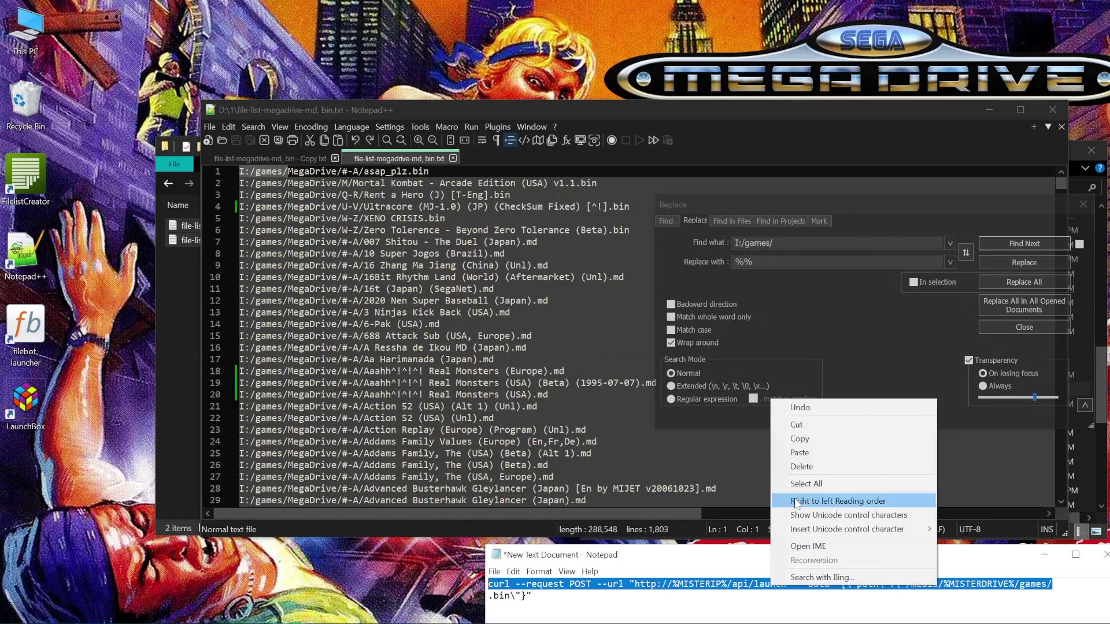
{"action": "left_click", "coordinate": [804, 438]}
{"action": "left_click", "coordinate": [754, 263]}
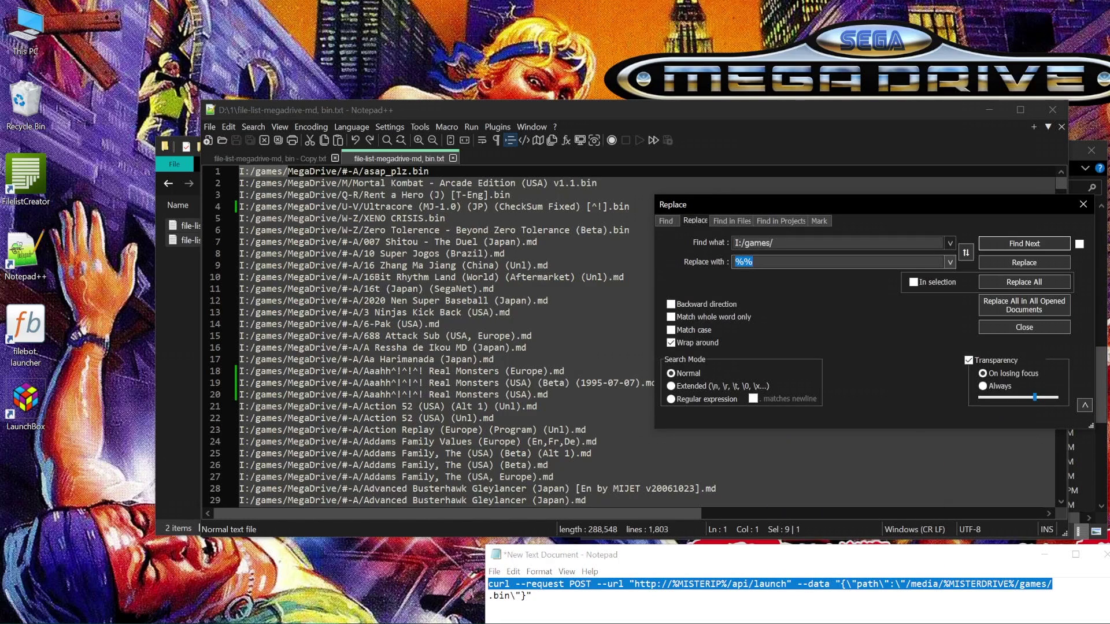
{"action": "right_click", "coordinate": [755, 263]}
{"action": "left_click", "coordinate": [798, 313]}
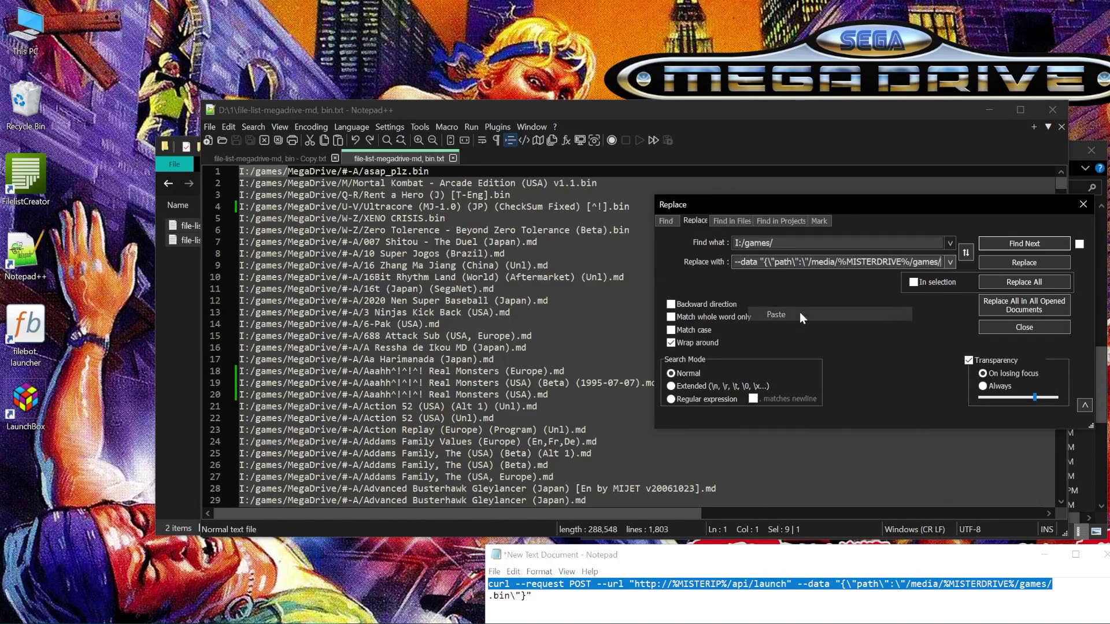
{"action": "left_click", "coordinate": [1022, 282]}
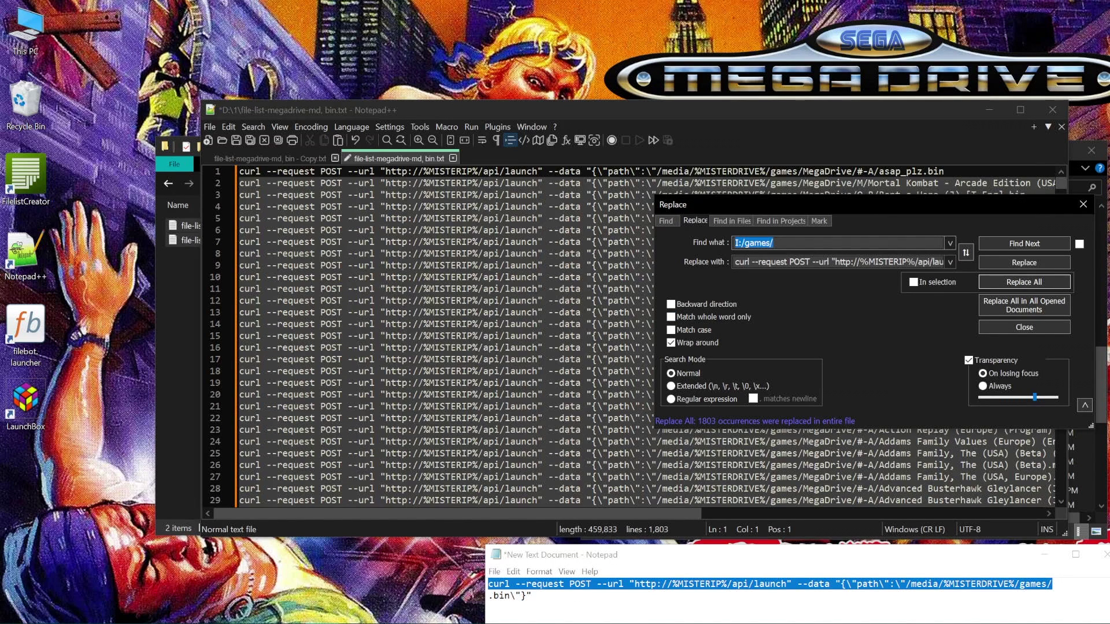
- Remove every I:/games/ prefix from "file-list-megadrive-md, bin - Copy.txt" by replacing it with nothing
{"action": "left_click", "coordinate": [272, 159]}
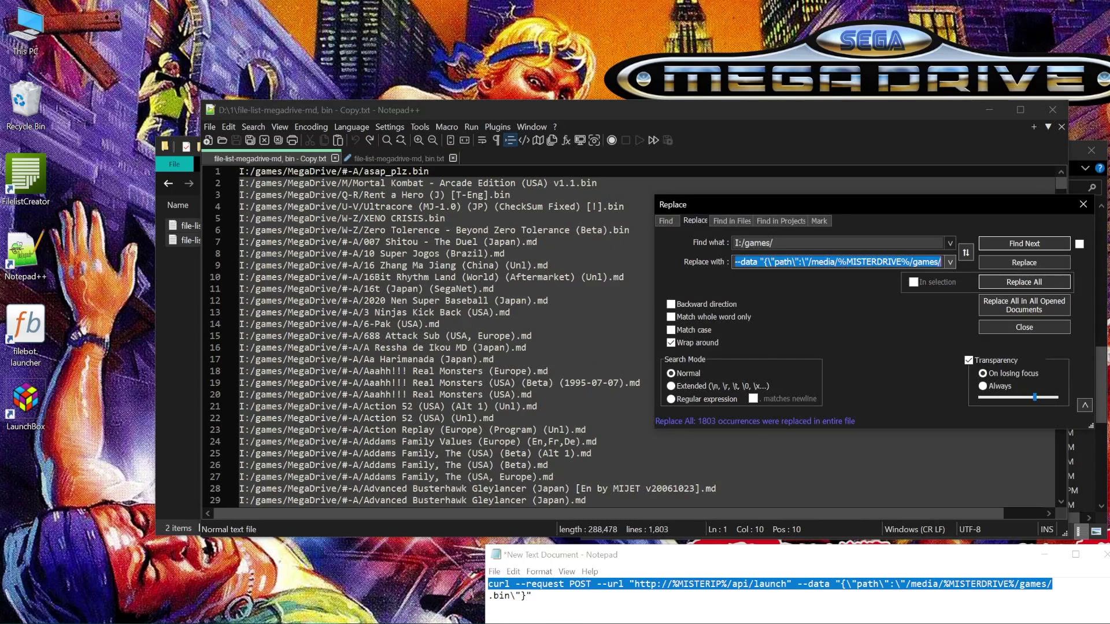
{"action": "key", "text": "BackSpace"}
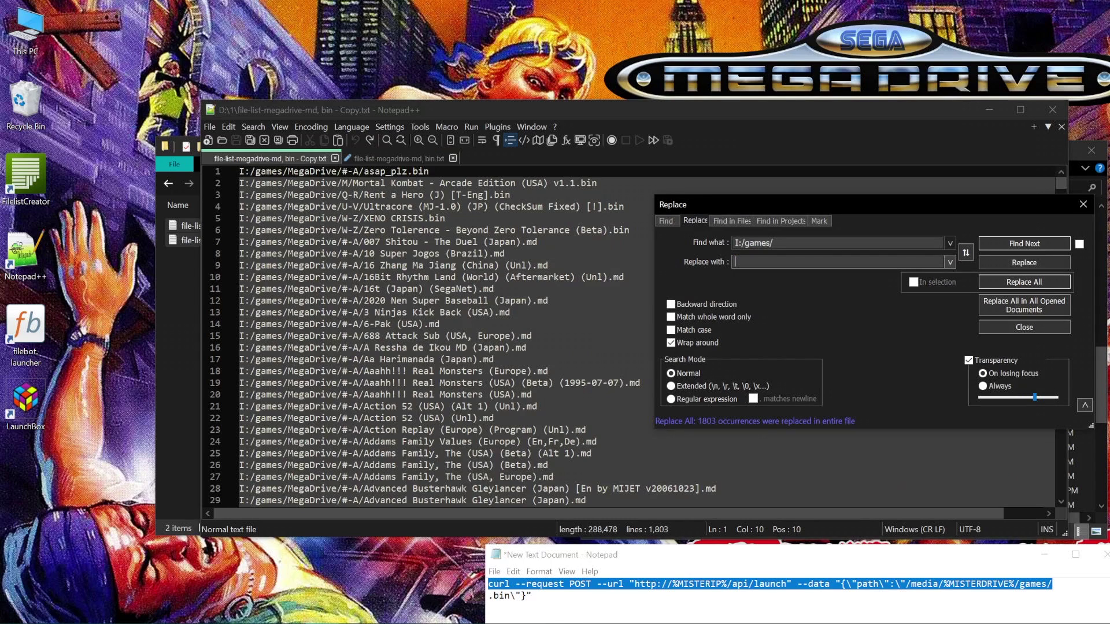
{"action": "left_click", "coordinate": [987, 283]}
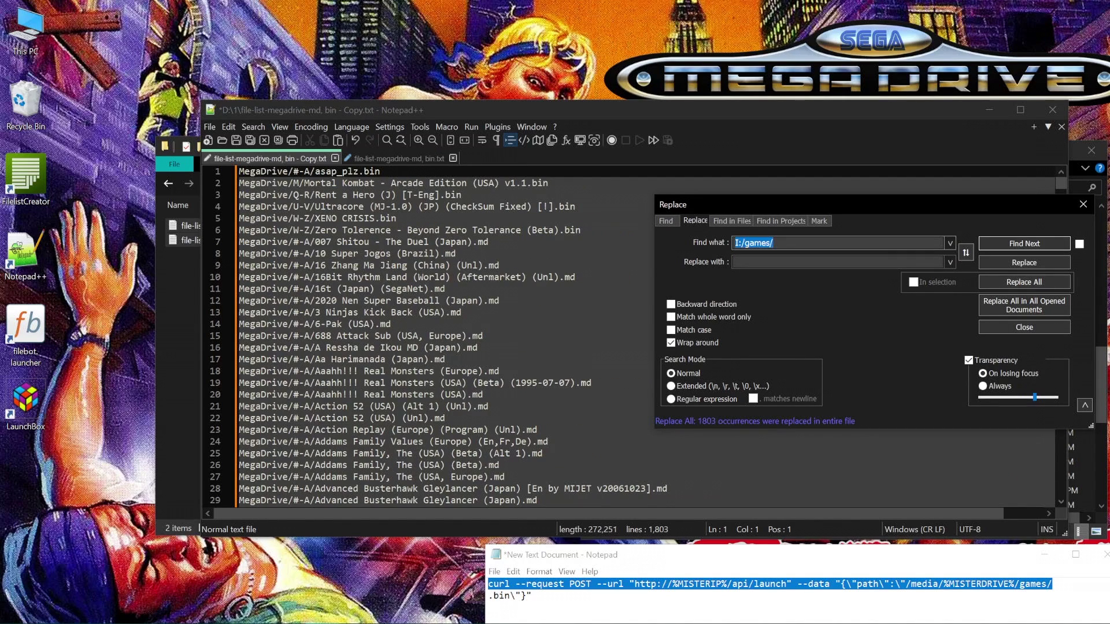
- In 'file-list-megadrive-md, bin.txt', replace every .bin with the .bin\"}" ending copied from the Notepad note
{"action": "left_click", "coordinate": [379, 158]}
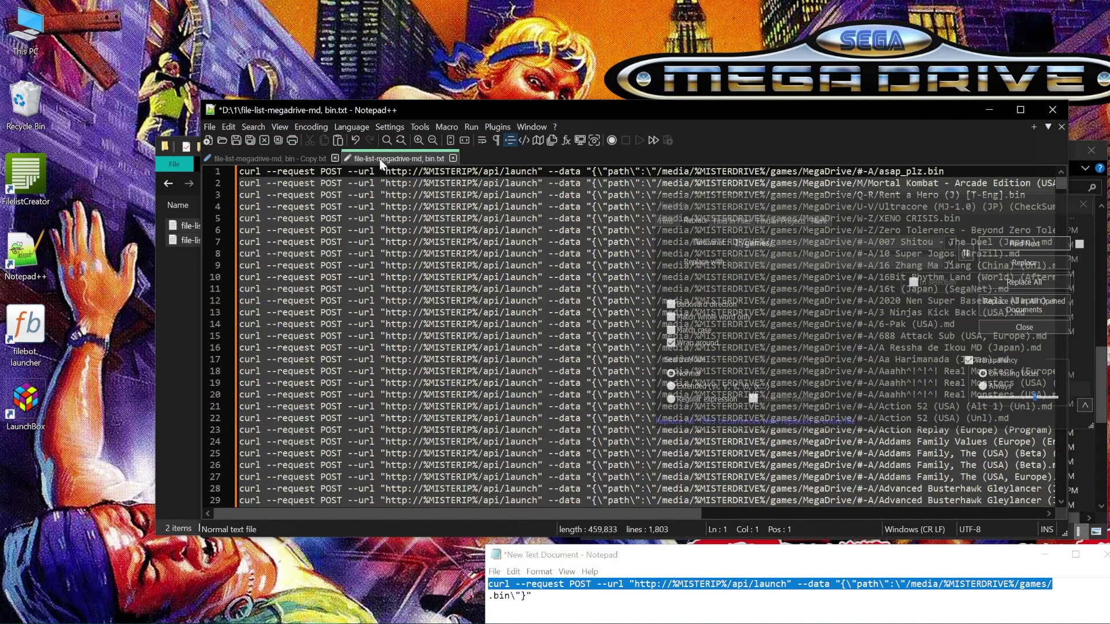
{"action": "left_click_drag", "start_coordinate": [489, 596], "coordinate": [532, 596]}
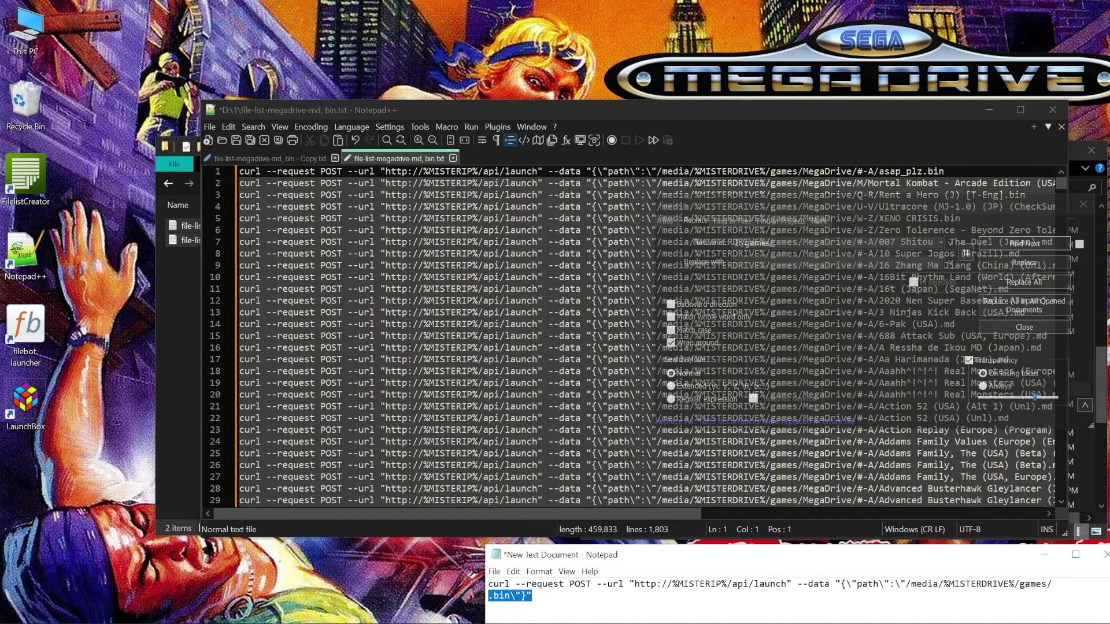
{"action": "right_click", "coordinate": [504, 597]}
{"action": "left_click", "coordinate": [523, 447]}
{"action": "left_click", "coordinate": [848, 220]}
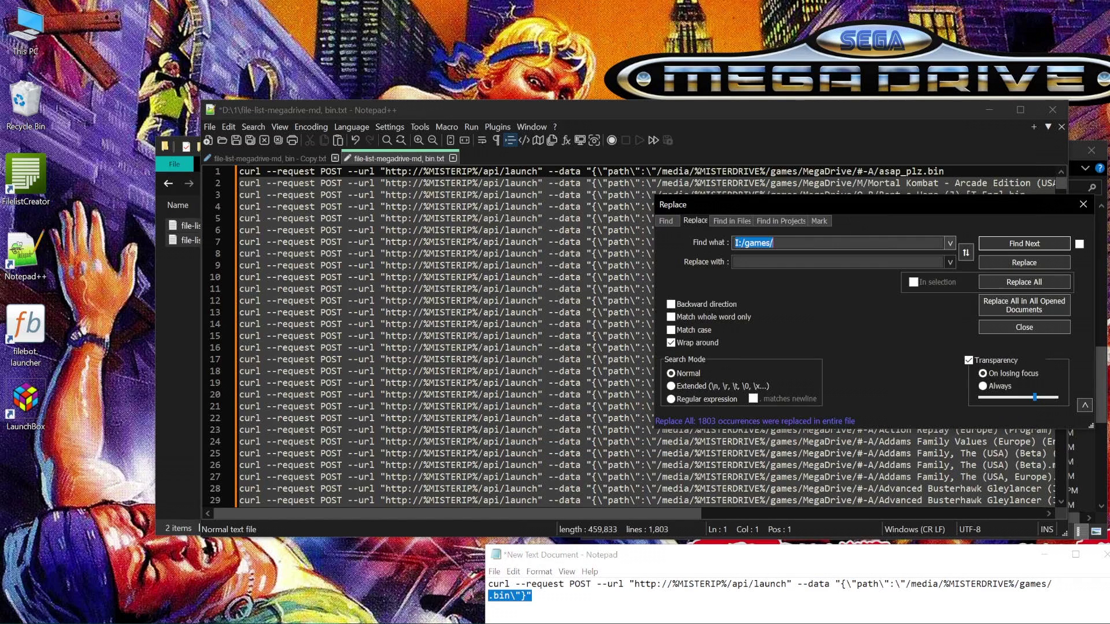
{"action": "type", "text": ".bin"}
{"action": "left_click", "coordinate": [775, 262]}
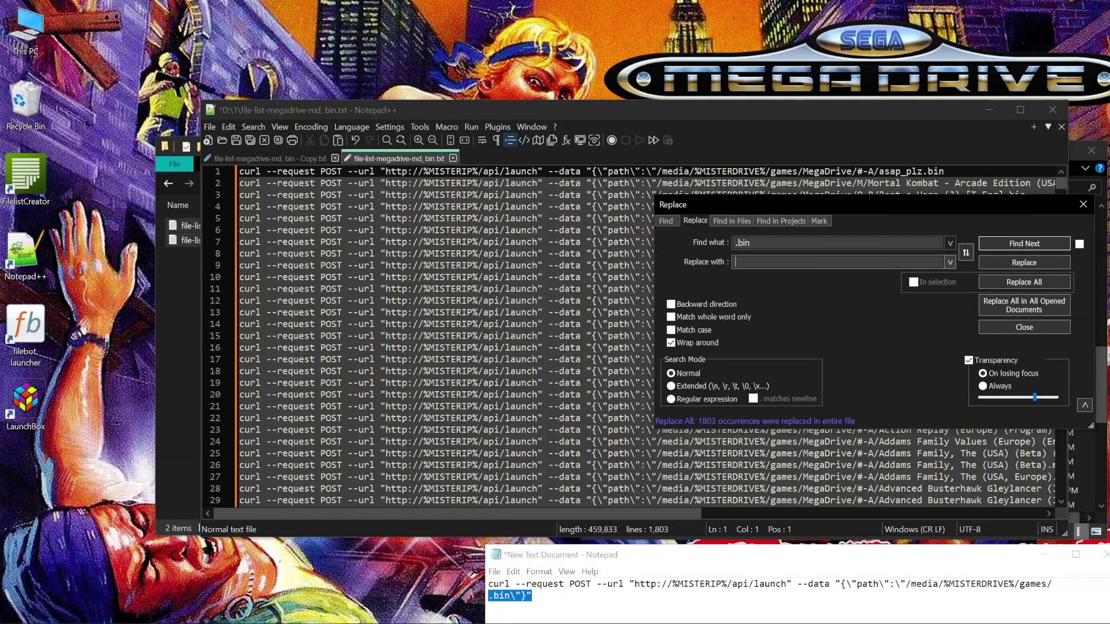
{"action": "key", "text": "ctrl+v"}
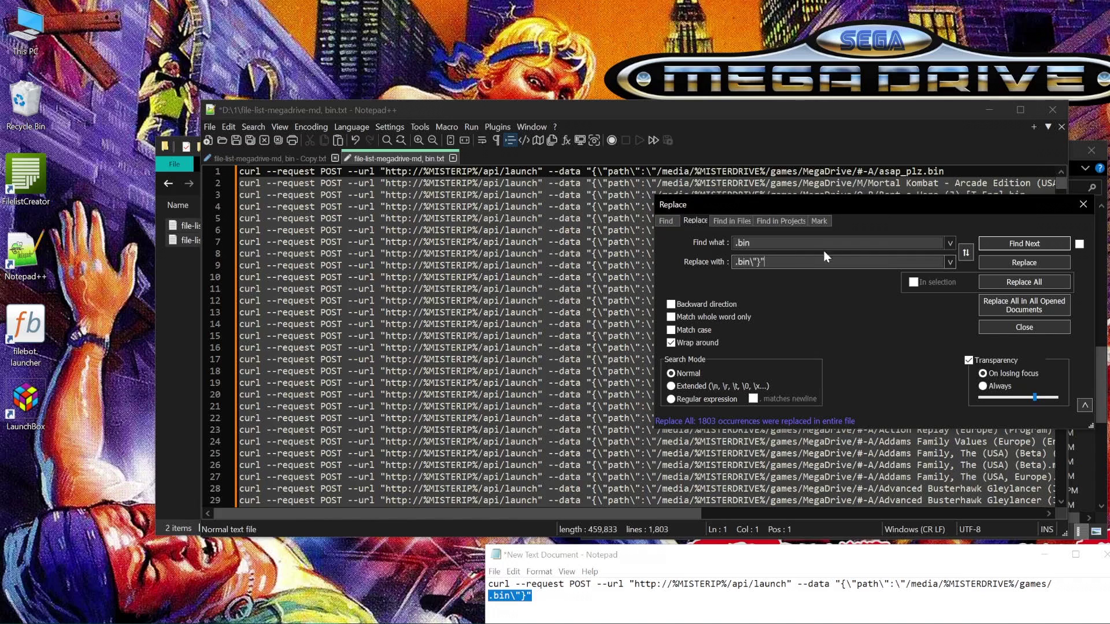
{"action": "left_click", "coordinate": [1030, 285]}
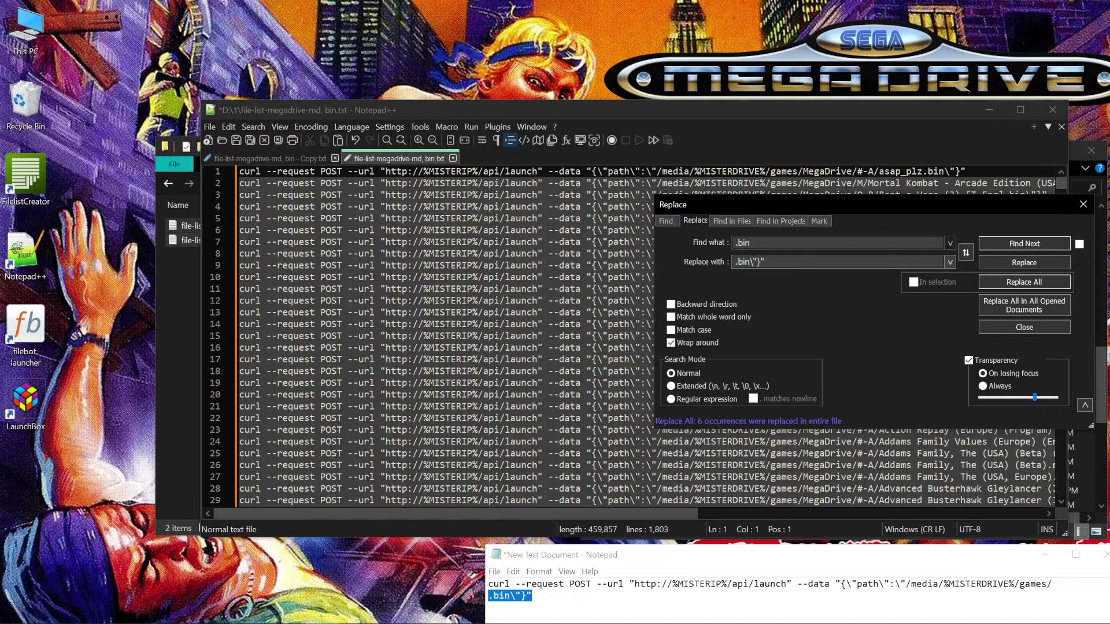
- Replace every .md with .md\"}" in the curl command list
{"action": "key", "text": "BackSpace"}
{"action": "key", "text": "BackSpace"}
{"action": "key", "text": "BackSpace"}
{"action": "type", "text": "md"}
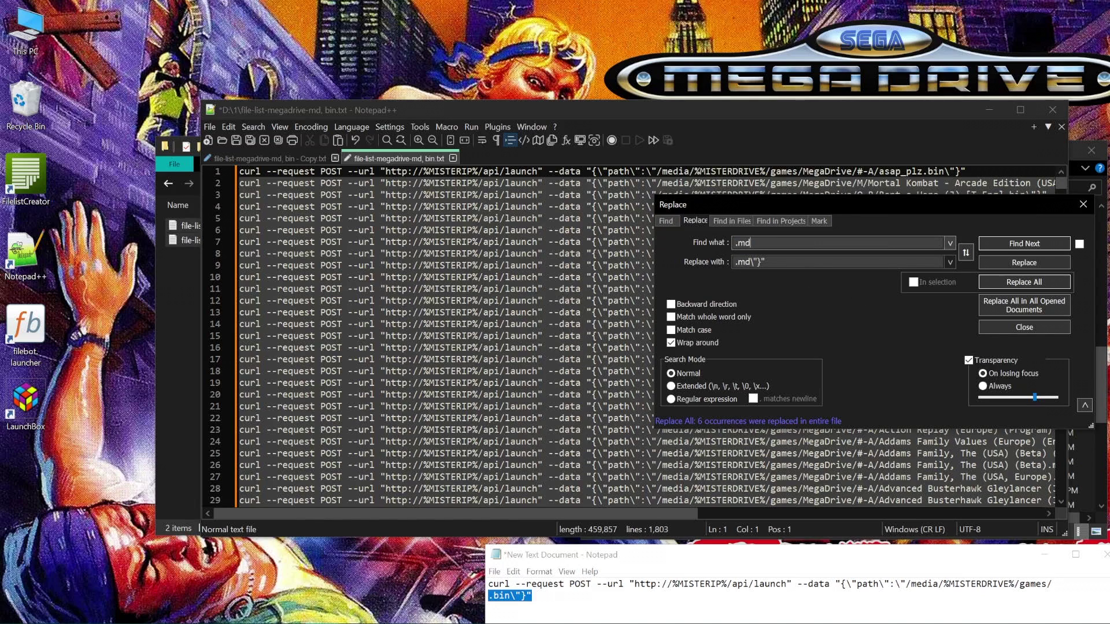
{"action": "left_click", "coordinate": [1018, 283]}
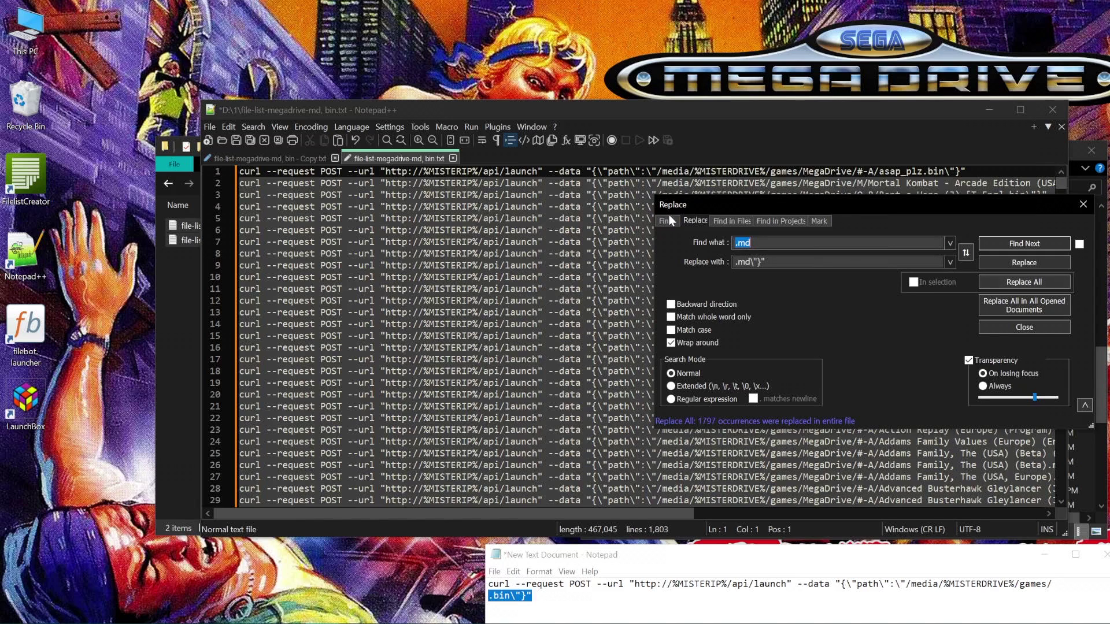
- Remove every .md extension from 'file-list-megadrive-md, bin - Copy.txt' by replacing it with nothing
{"action": "left_click", "coordinate": [277, 168]}
{"action": "key", "text": "ctrl+h"}
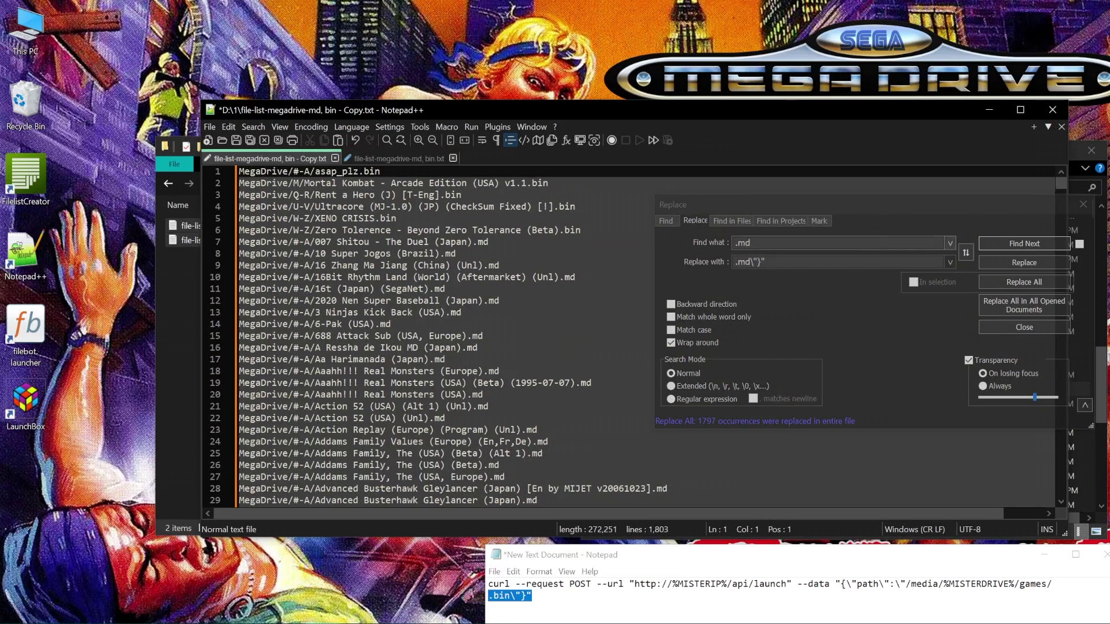
{"action": "key", "text": "Tab"}
{"action": "key", "text": "BackSpace"}
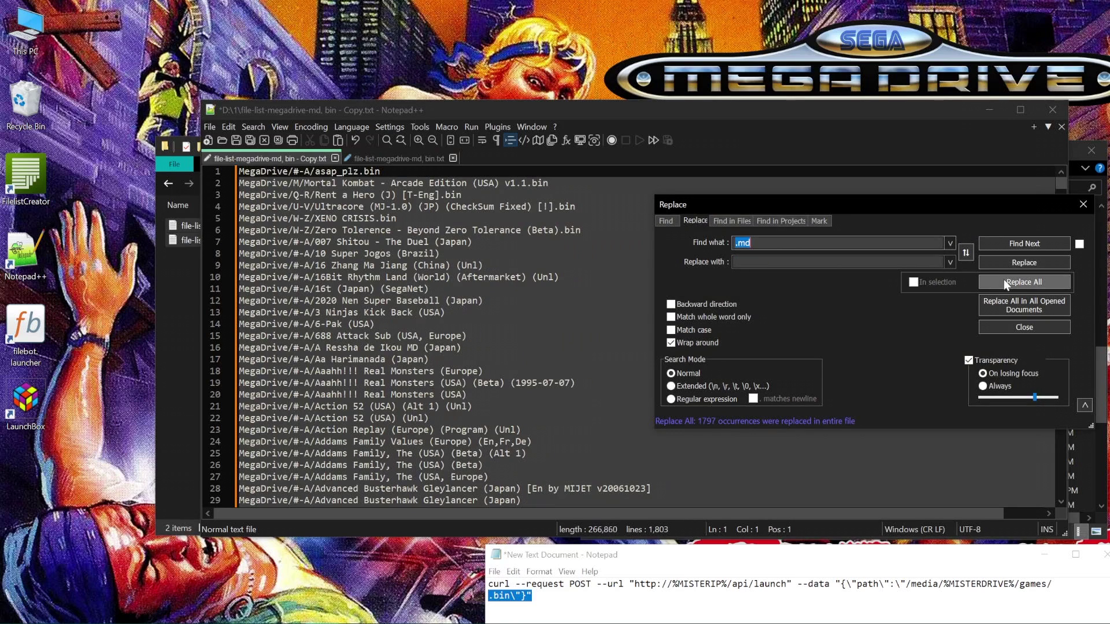
{"action": "left_click", "coordinate": [1004, 279]}
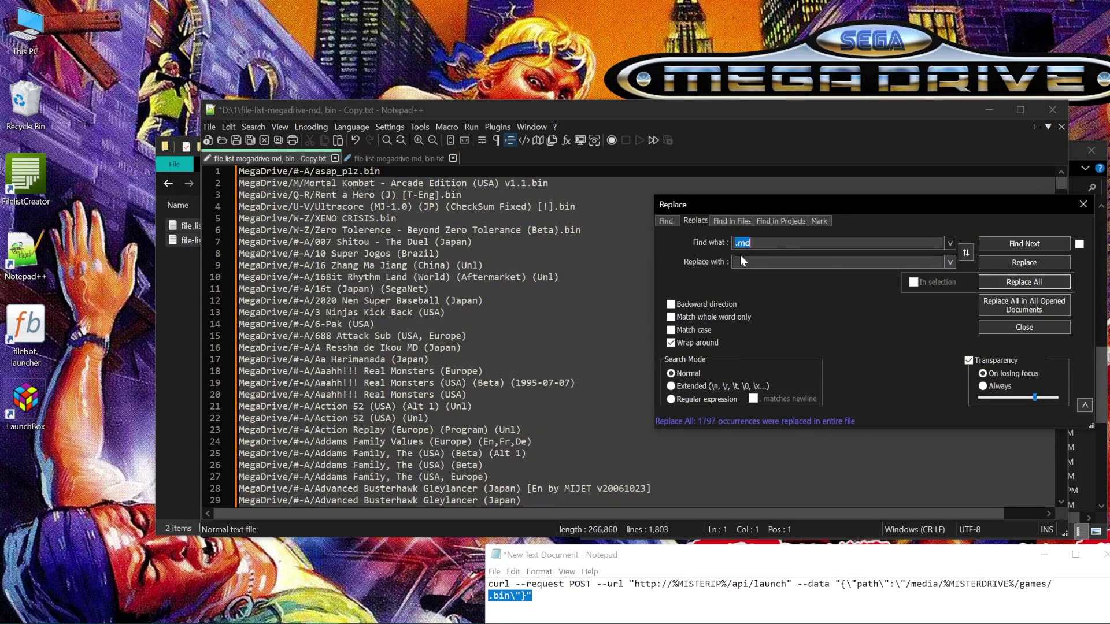
- Remove every .bin extension from the copied file list, reusing the earlier .bin search text with an empty replacement
{"action": "left_click", "coordinate": [949, 244]}
{"action": "left_click", "coordinate": [952, 258]}
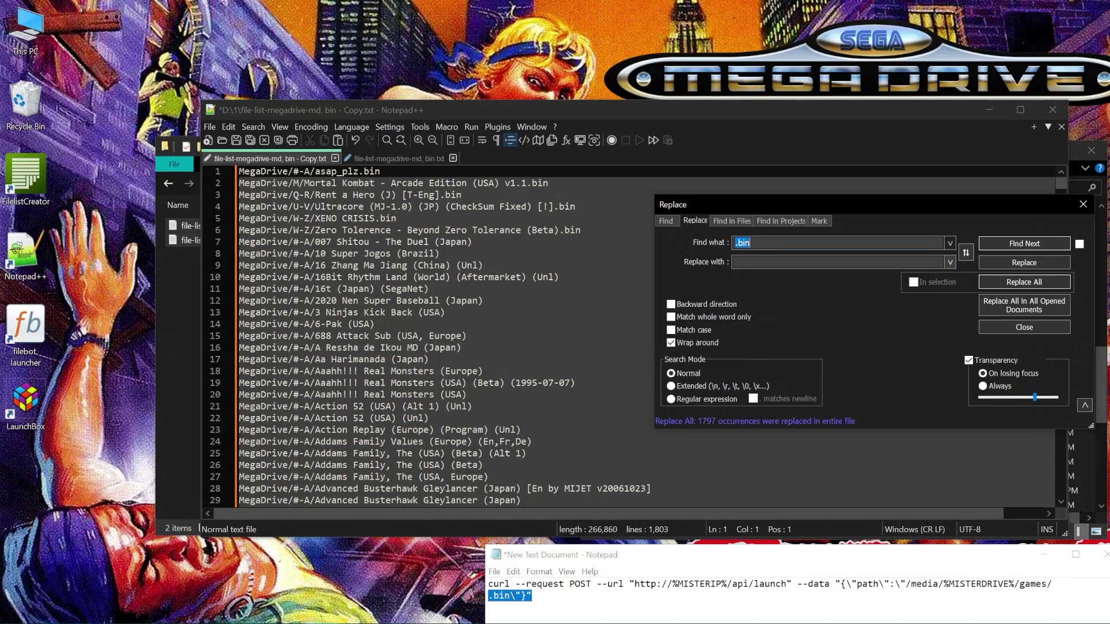
{"action": "left_click", "coordinate": [1038, 279]}
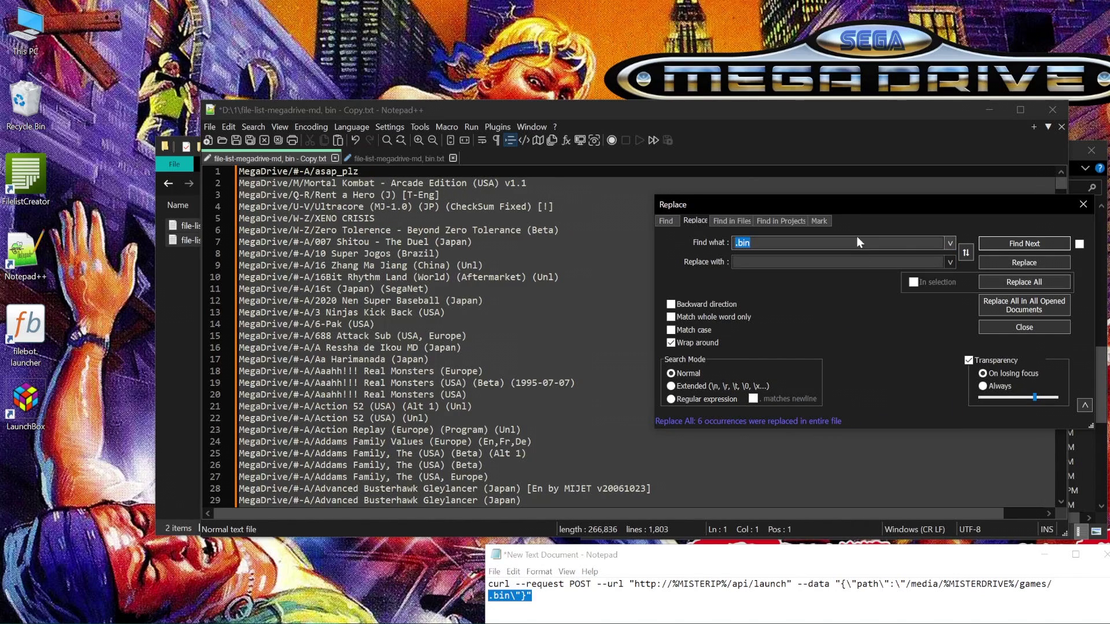
- Save both file lists, then close them and the Replace dialog
{"action": "left_click", "coordinate": [251, 141]}
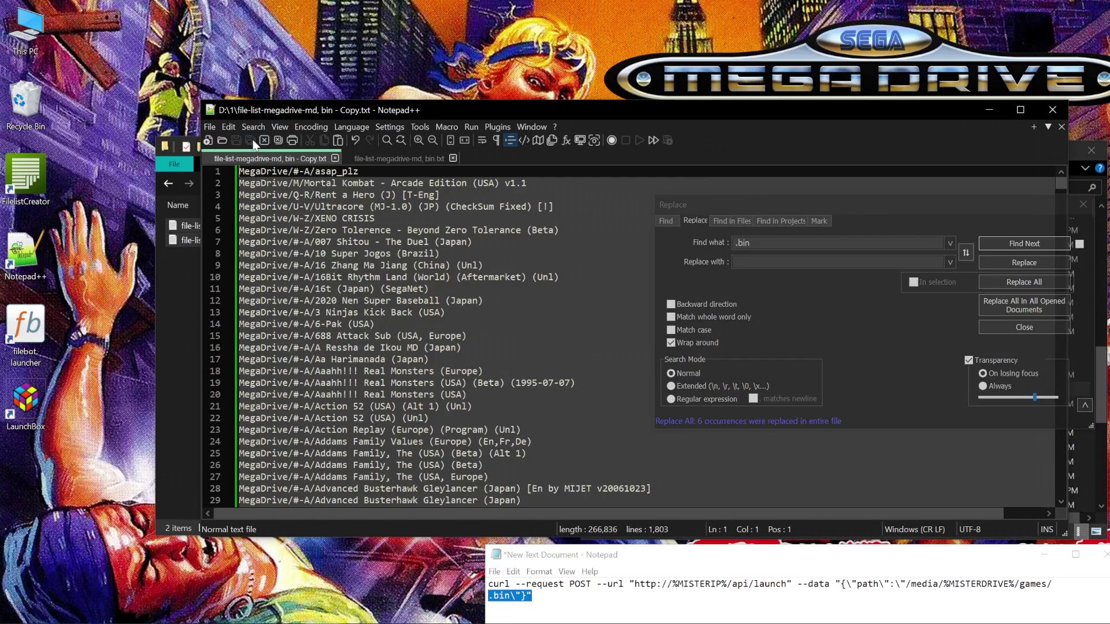
{"action": "left_click", "coordinate": [280, 142]}
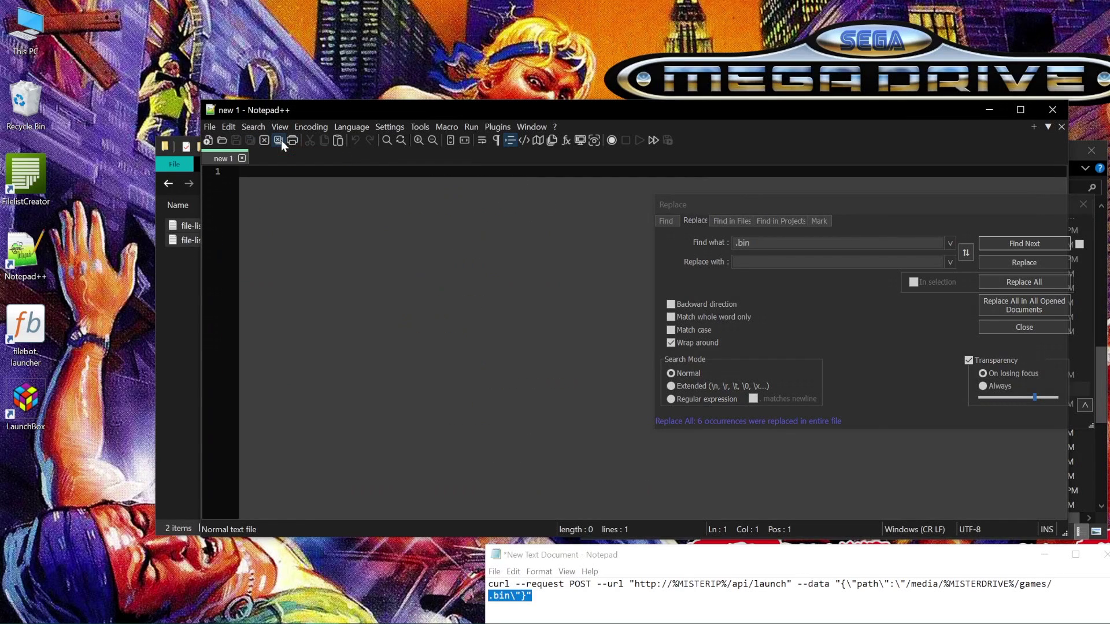
{"action": "left_click", "coordinate": [1082, 204]}
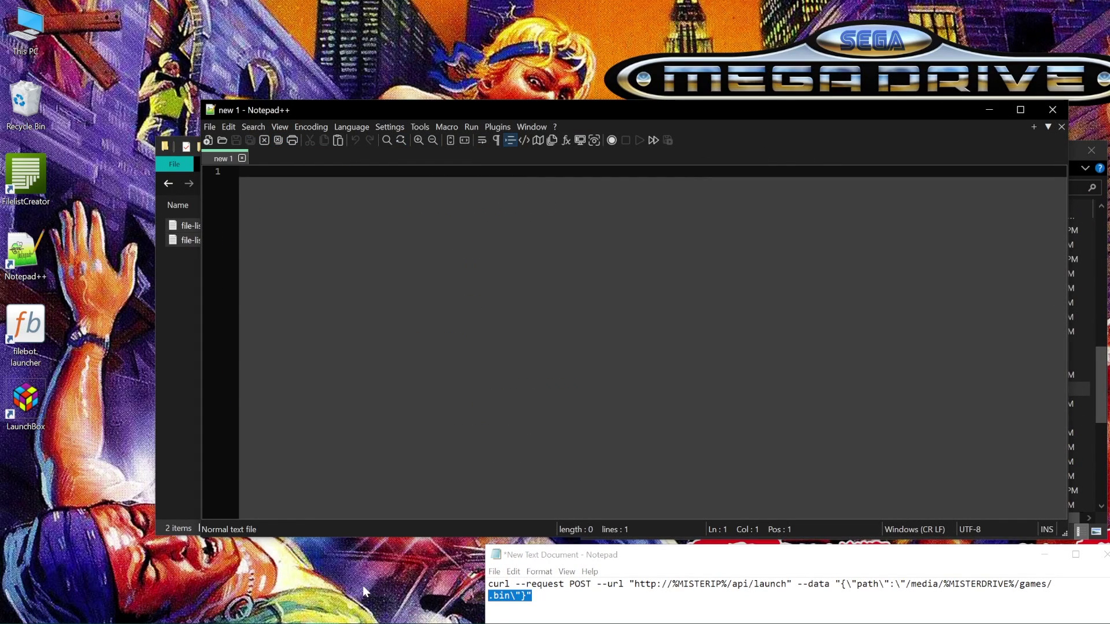
- Put the Notepad note out of view and paste the batch script that splits file-list.txt into line_ .bat files into the empty document
{"action": "left_click", "coordinate": [358, 606]}
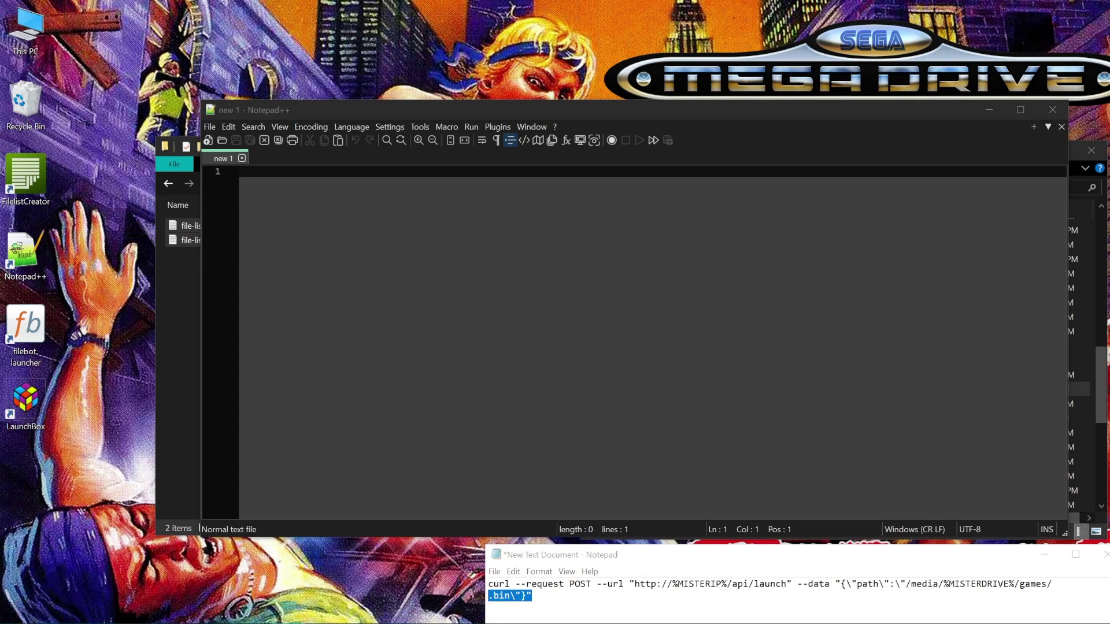
{"action": "key", "text": "super+Down"}
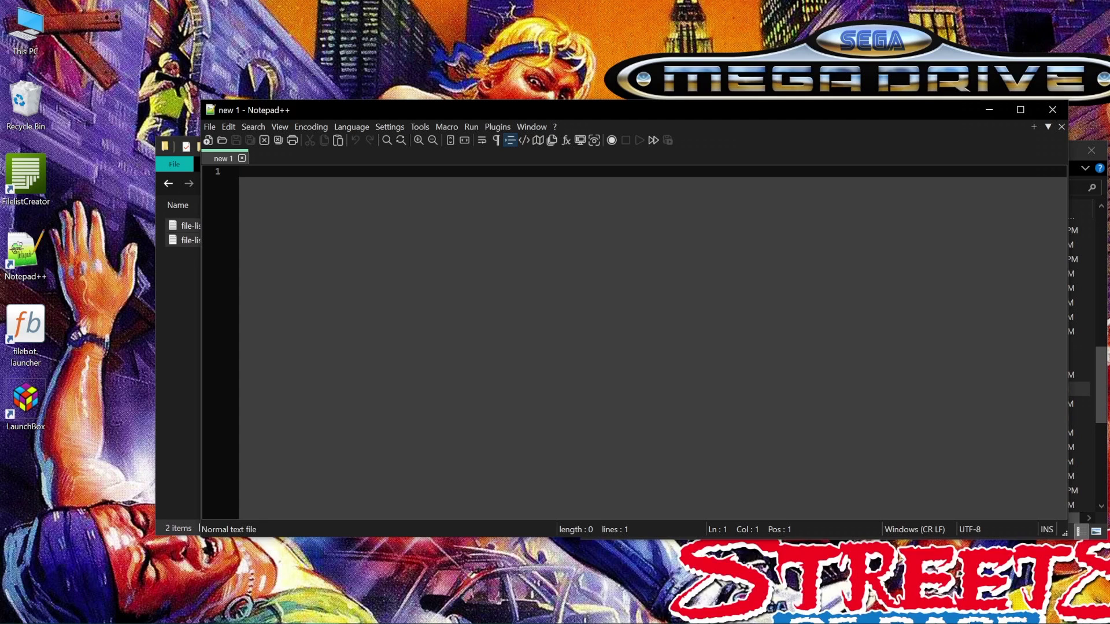
{"action": "right_click", "coordinate": [332, 212]}
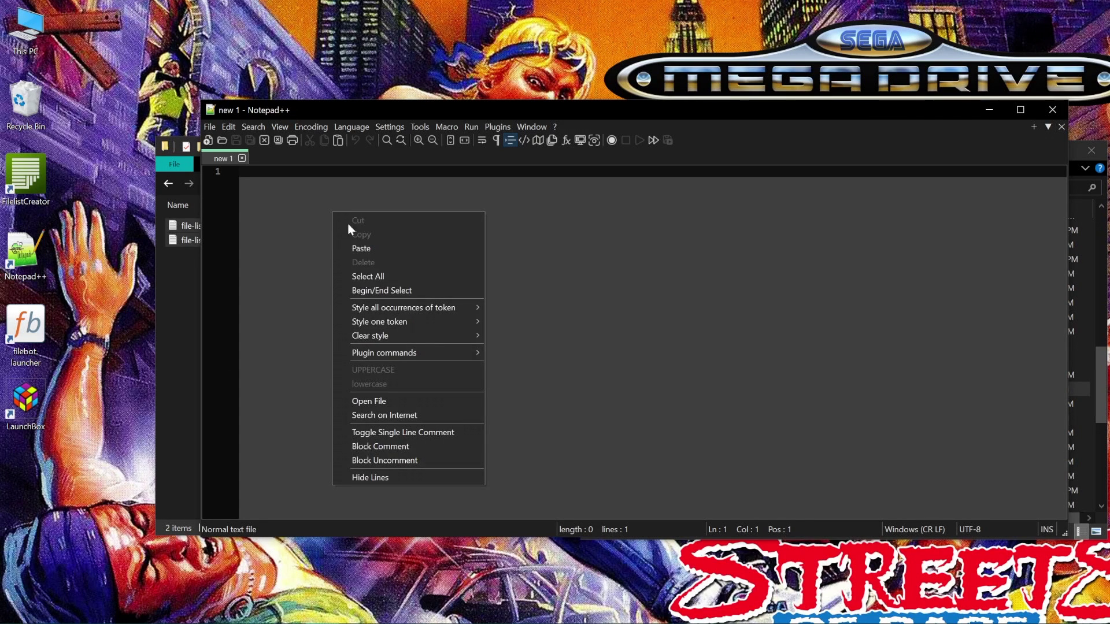
{"action": "left_click", "coordinate": [370, 247]}
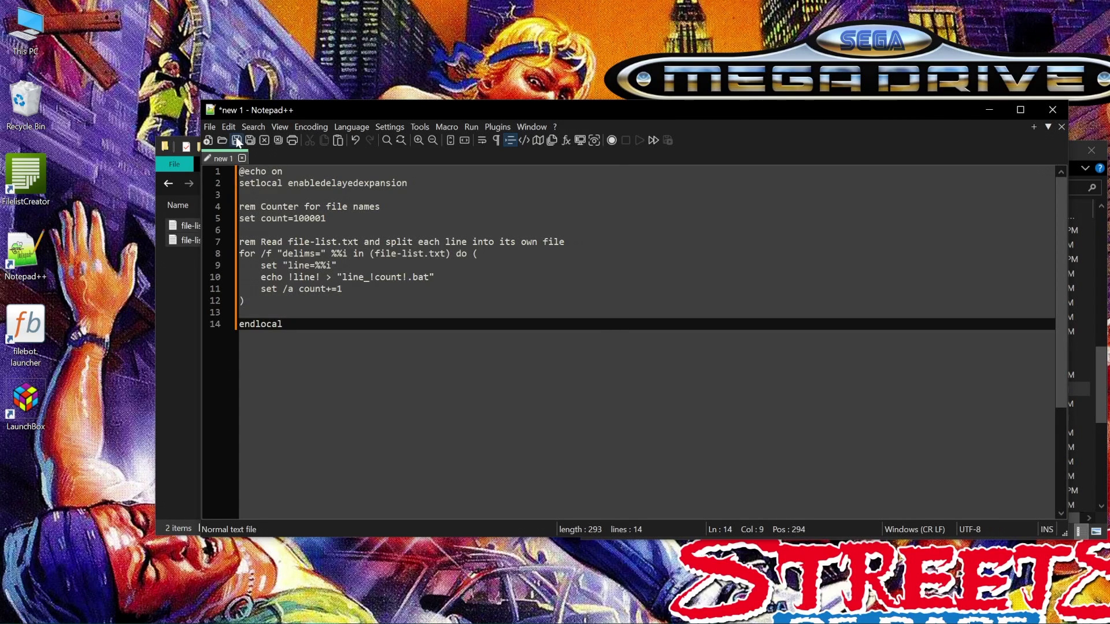
- Save the script as #filesplitter#.bat in the D: drive's folder 1 and close Notepad++
{"action": "left_click", "coordinate": [236, 140]}
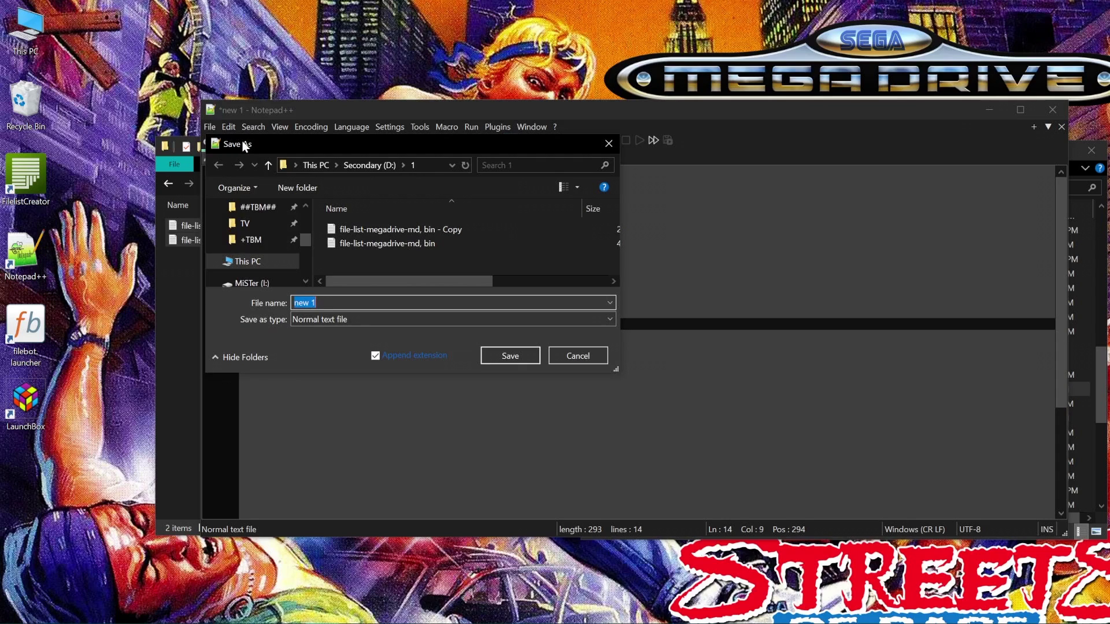
{"action": "type", "text": "#filesplitter#.bar"}
{"action": "key", "text": "Return"}
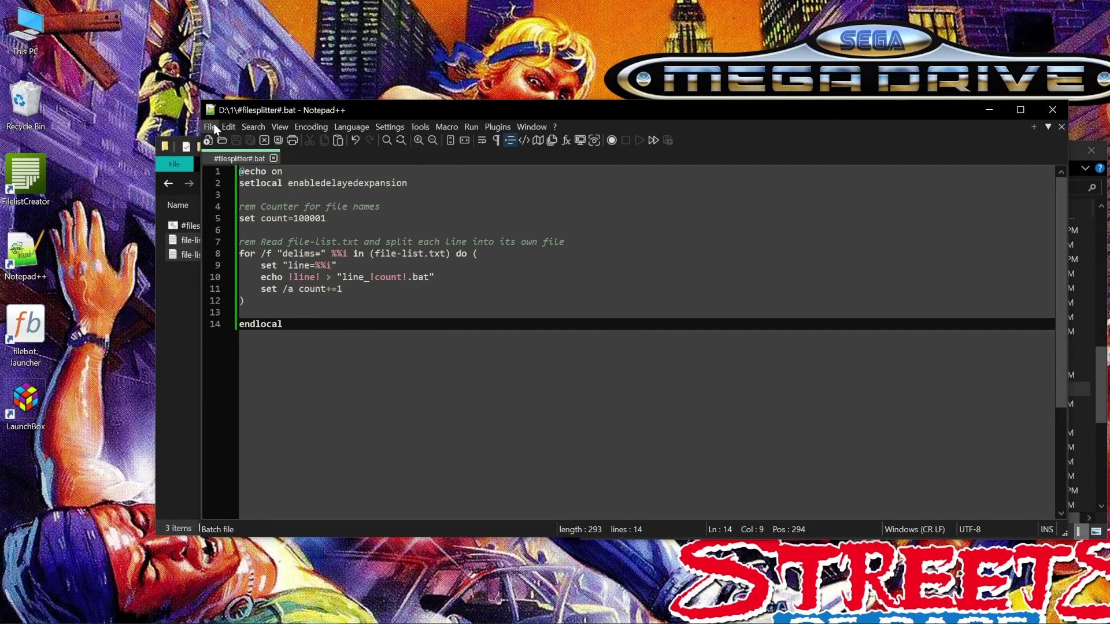
{"action": "left_click", "coordinate": [1053, 110]}
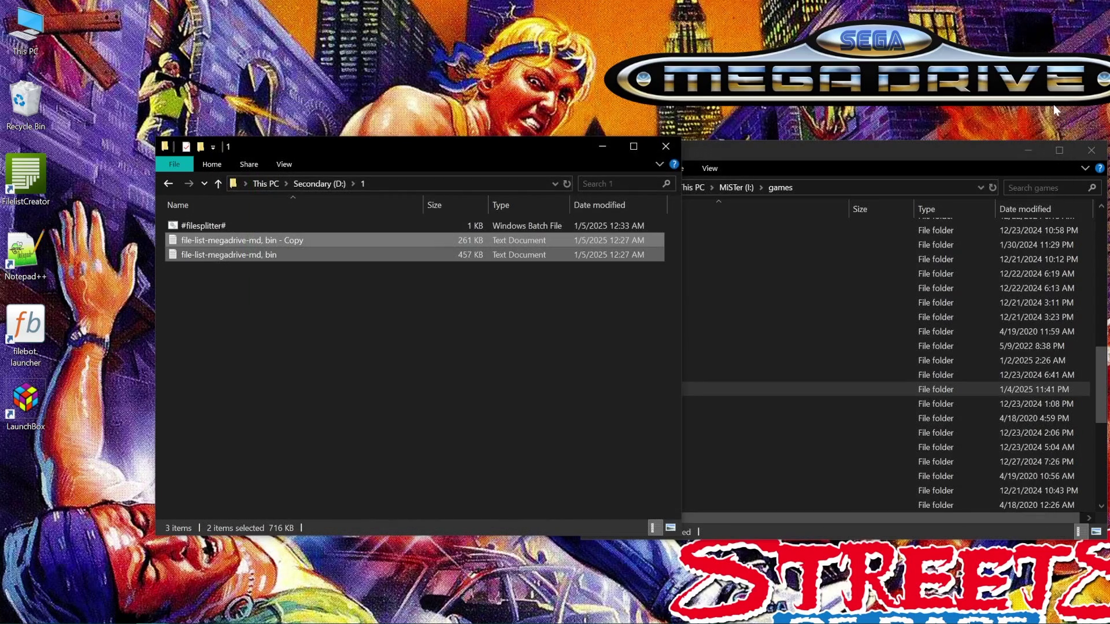
- Rename 'file-list-megadrive-md, bin' to file-list and run the #filesplitter# batch file
{"action": "left_click", "coordinate": [354, 287]}
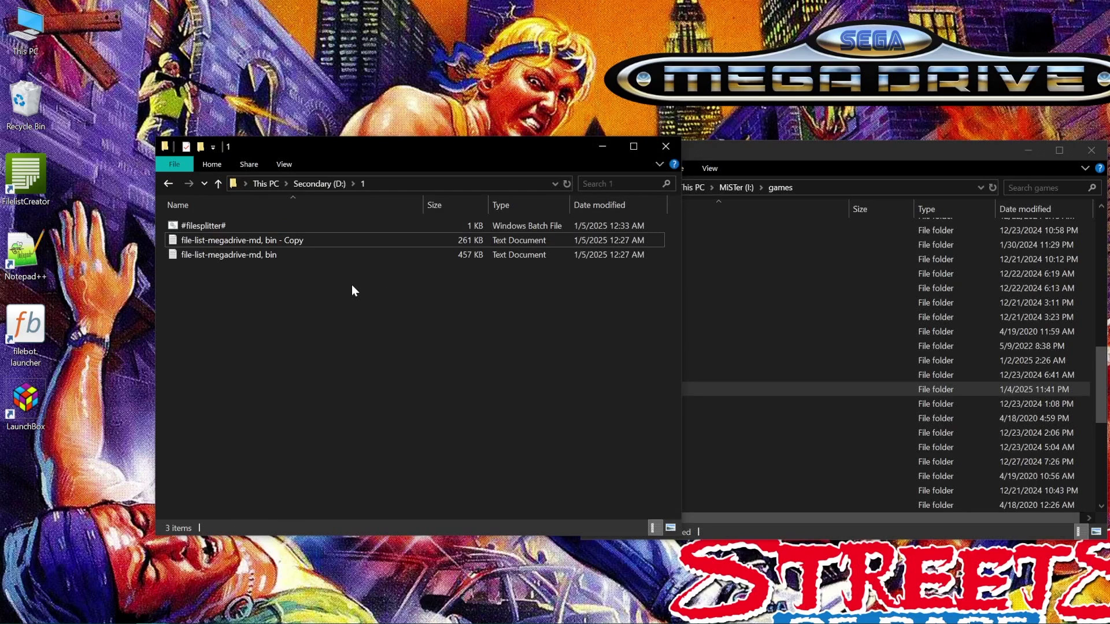
{"action": "left_click", "coordinate": [222, 257]}
{"action": "left_click", "coordinate": [213, 258]}
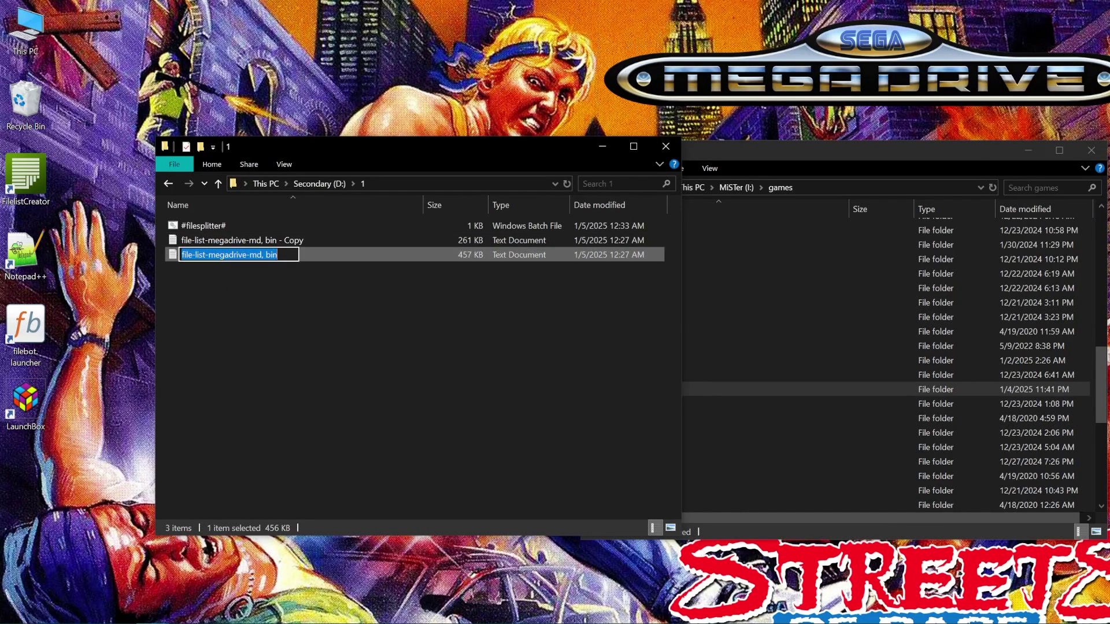
{"action": "left_click_drag", "start_coordinate": [206, 255], "coordinate": [470, 262]}
{"action": "key", "text": "BackSpace"}
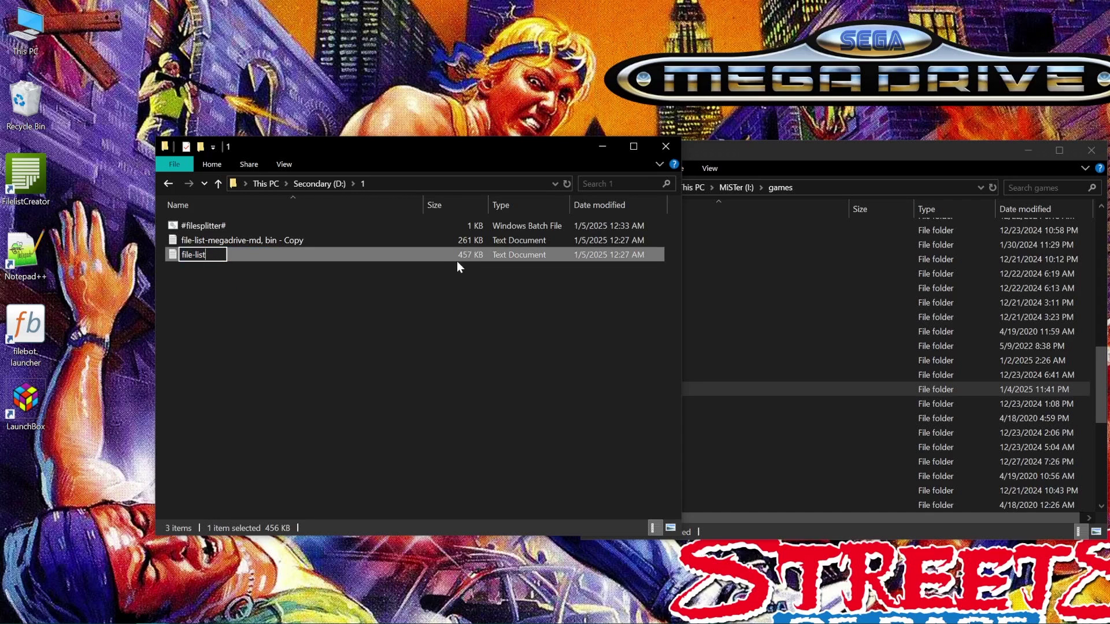
{"action": "left_click", "coordinate": [347, 287]}
{"action": "double_click", "coordinate": [218, 230]}
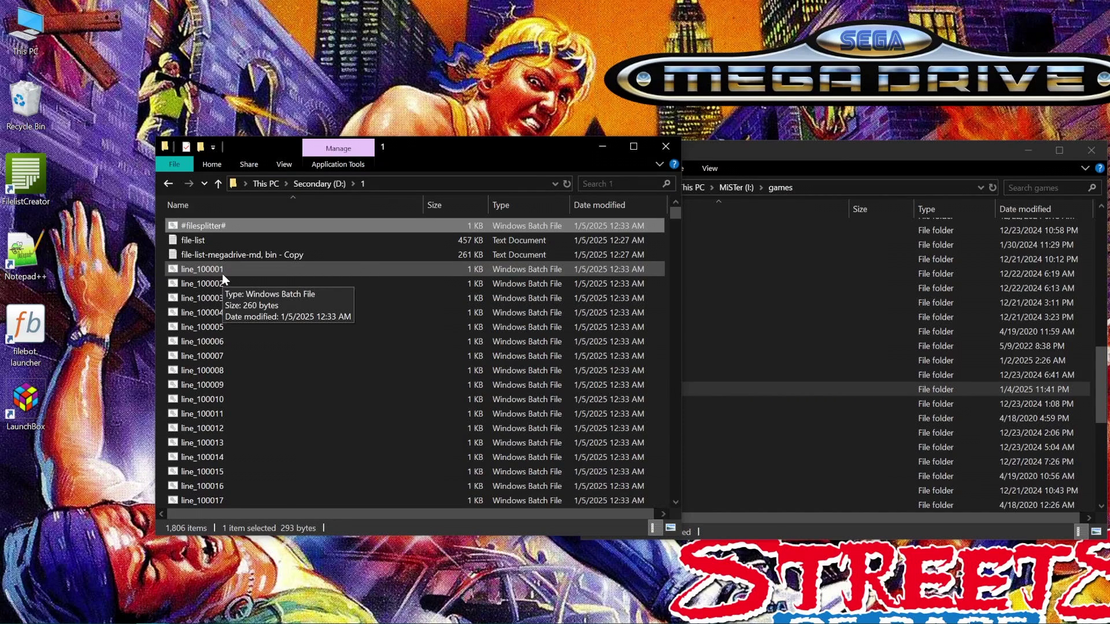
- Open FileBot and load all the line_ batch files into Original Files, leaving out #filesplitter# and the two text lists
{"action": "left_click", "coordinate": [32, 315]}
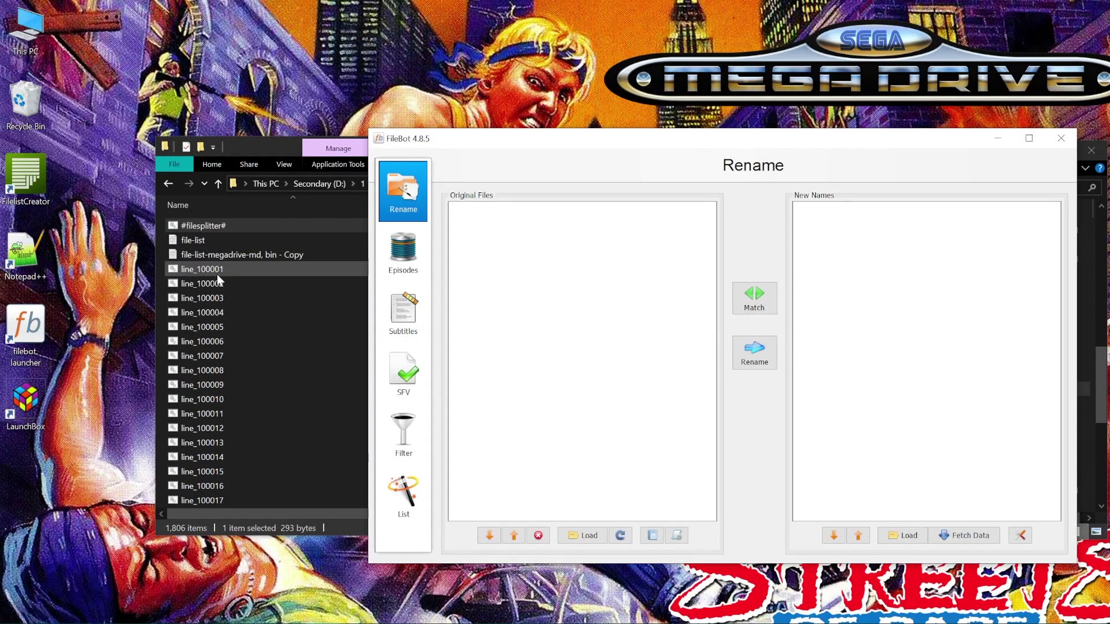
{"action": "left_click", "coordinate": [218, 275]}
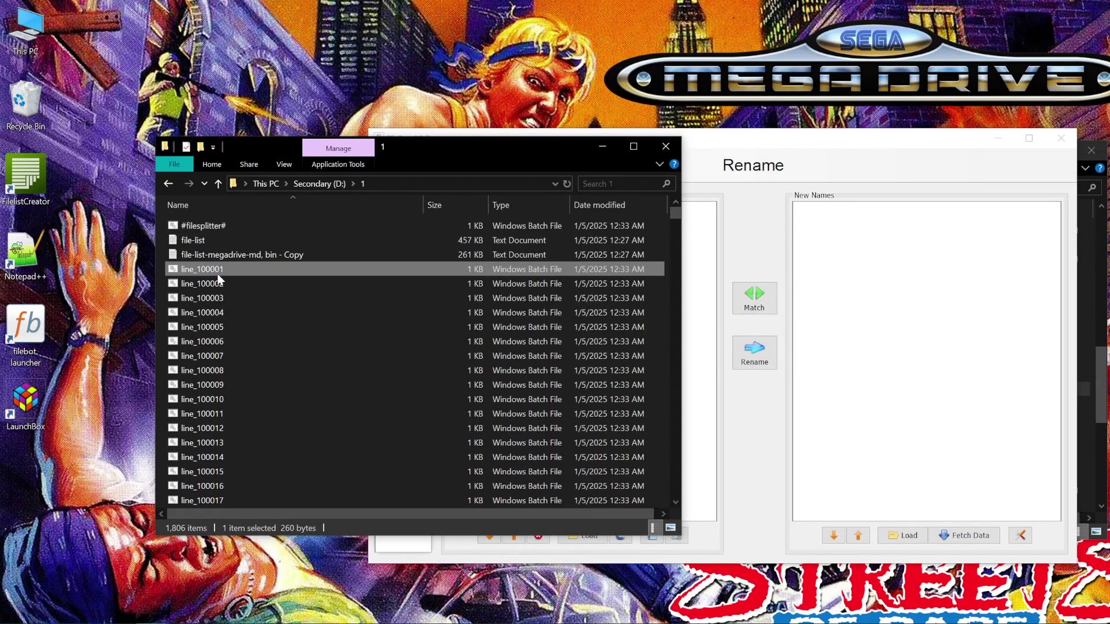
{"action": "key", "text": "ctrl+a"}
{"action": "left_click", "coordinate": [200, 243], "text": "ctrl"}
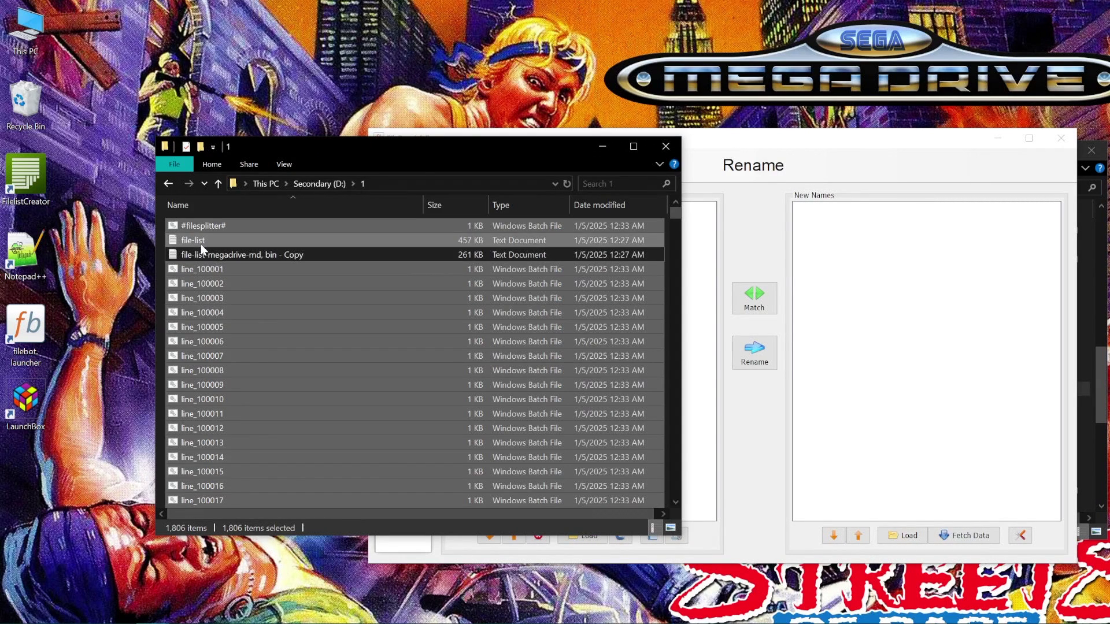
{"action": "left_click", "coordinate": [206, 230], "text": "ctrl"}
{"action": "left_click", "coordinate": [209, 258], "text": "ctrl"}
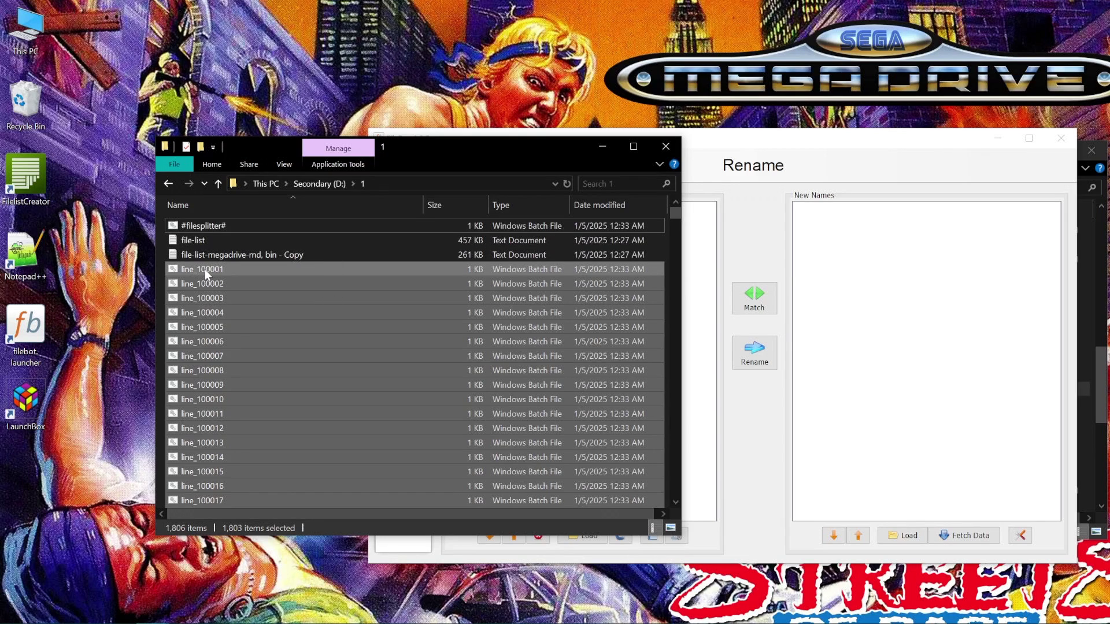
{"action": "left_click_drag", "start_coordinate": [206, 274], "coordinate": [696, 285]}
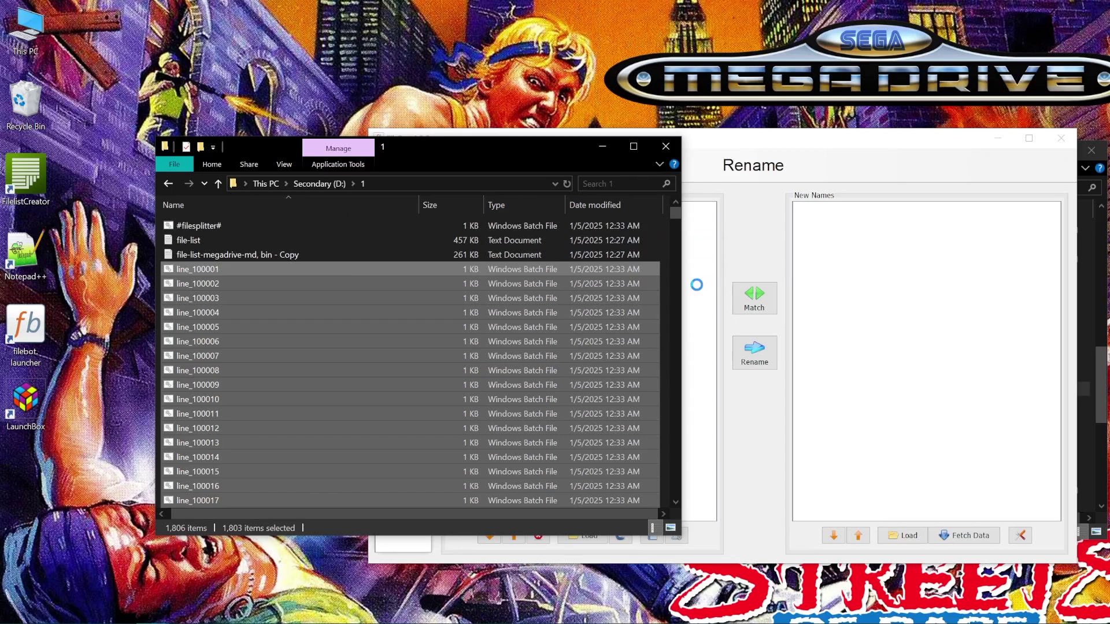
{"action": "left_click", "coordinate": [731, 222]}
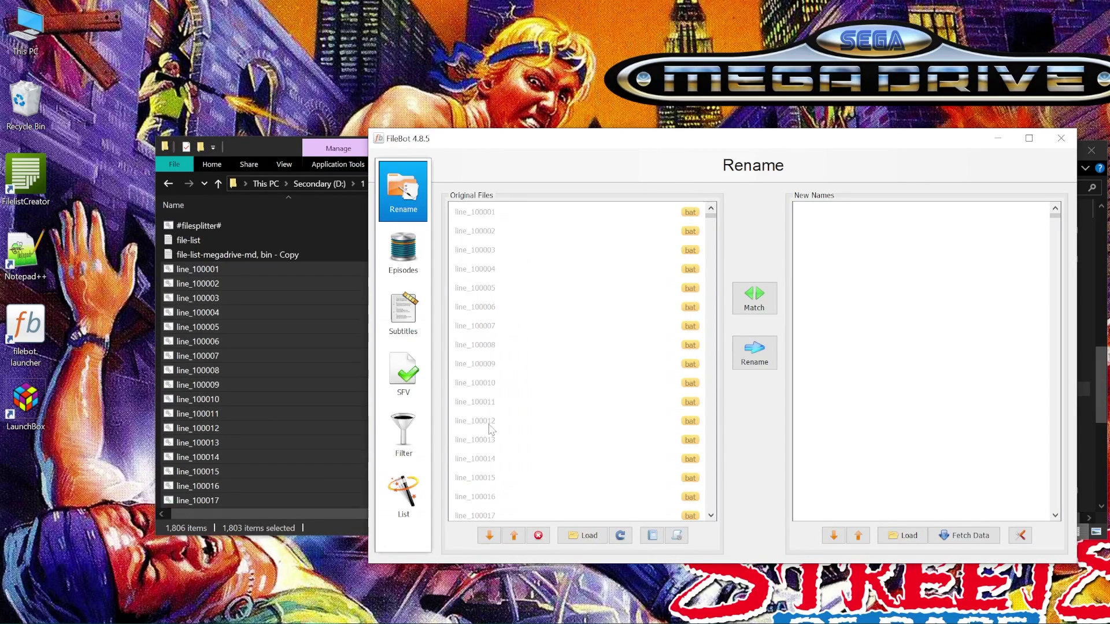
- Add 'file-list-megadrive-md, bin - Copy' from the D: drive's folder 1 to FileBot's New Names list
{"action": "left_click", "coordinate": [486, 213]}
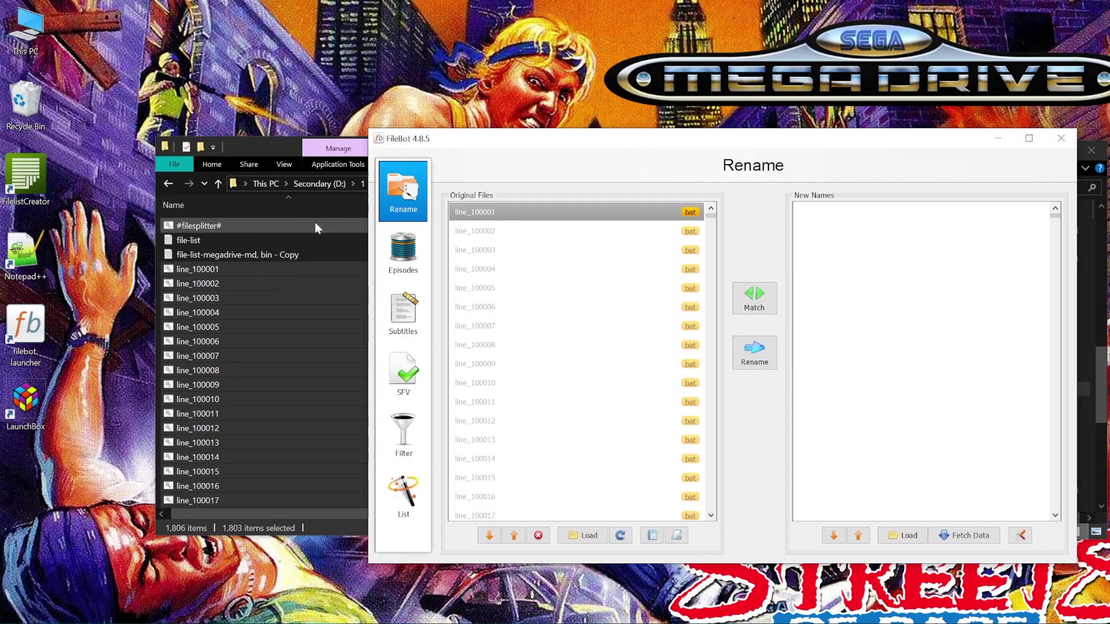
{"action": "left_click_drag", "start_coordinate": [234, 254], "coordinate": [856, 266]}
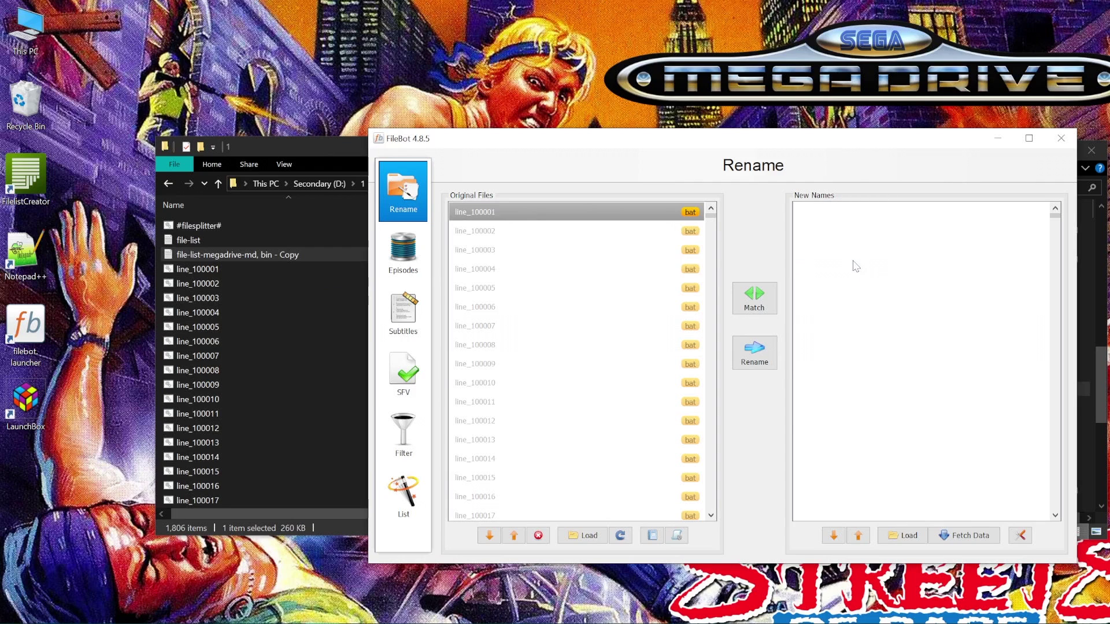
- Rename the loaded batch files to their matching new names, minimize FileBot and open the MegaDrive folder in the D: drive's folder 1
{"action": "left_click", "coordinate": [755, 360]}
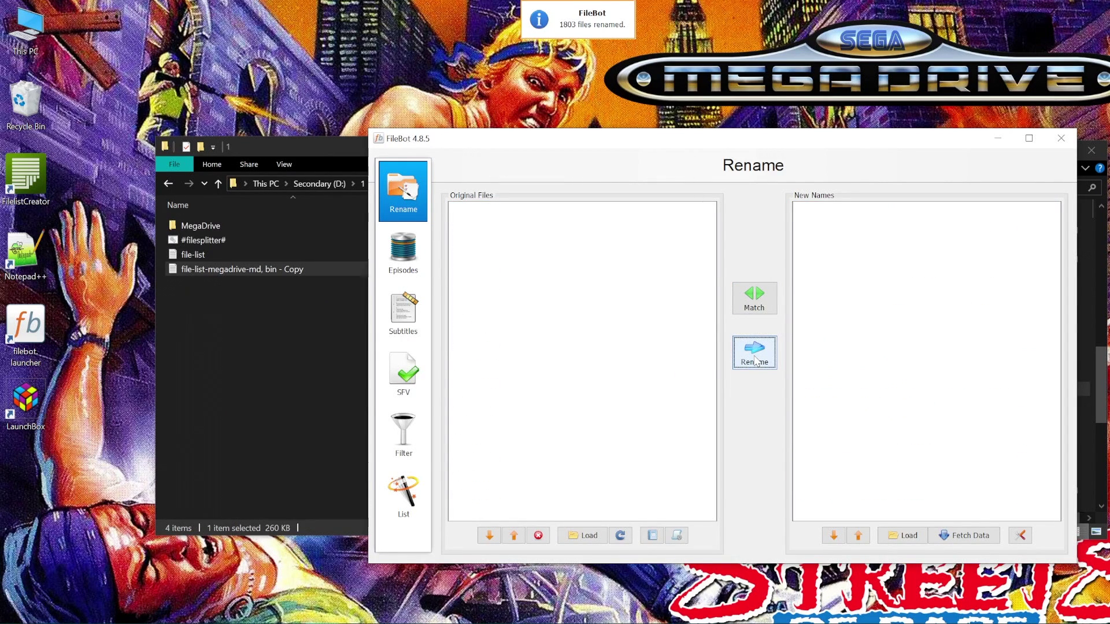
{"action": "left_click", "coordinate": [999, 139]}
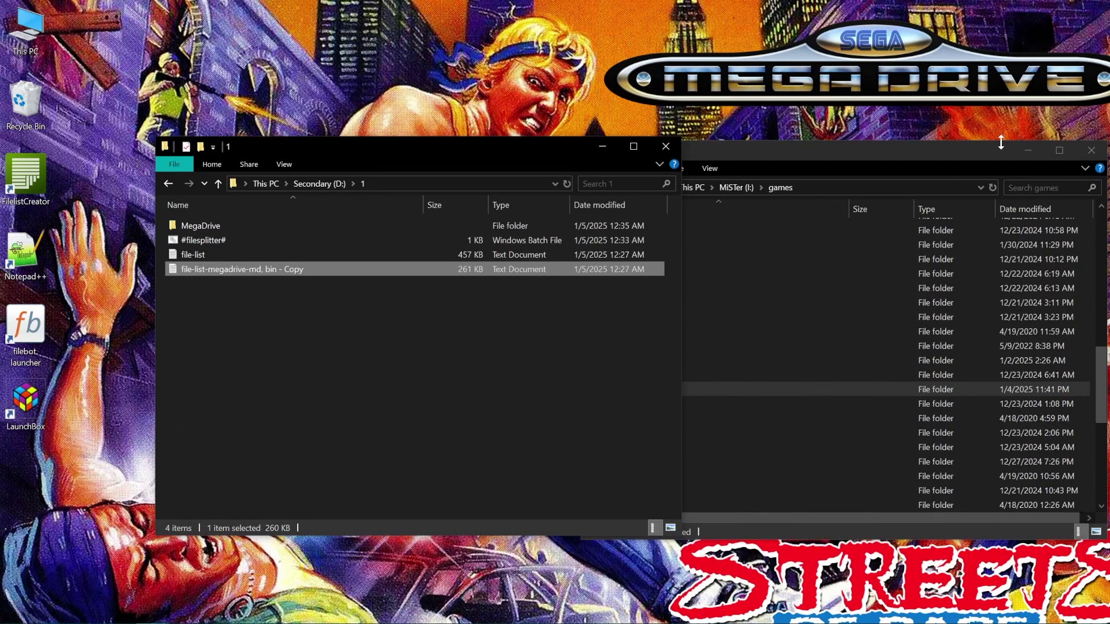
{"action": "double_click", "coordinate": [217, 226]}
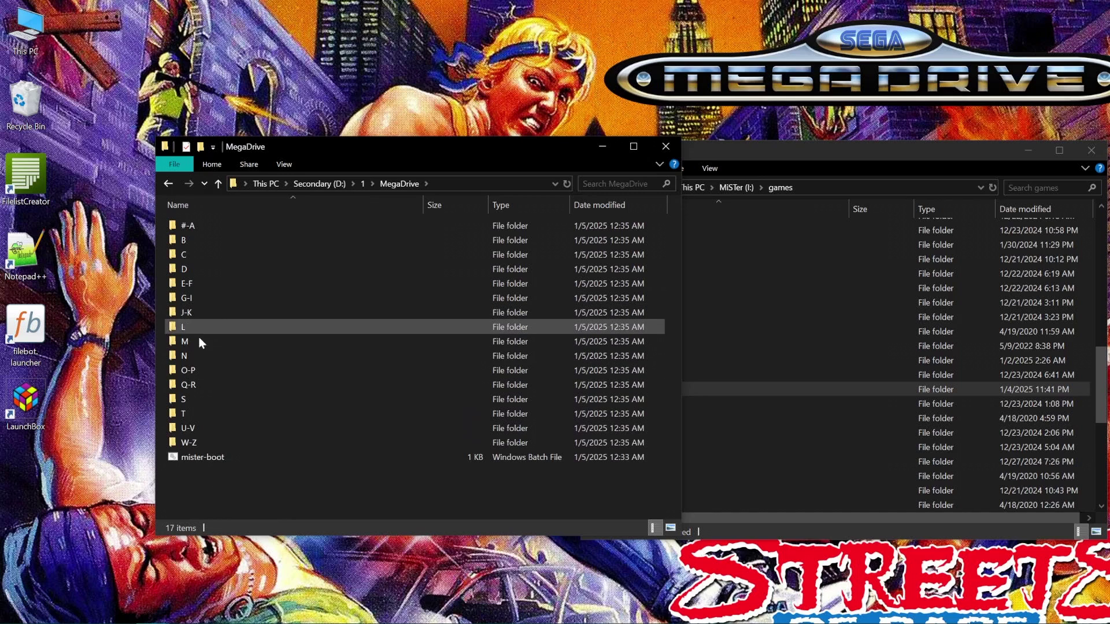
- Delete the mister-boot batch file from the MegaDrive folder and open its #-A subfolder
{"action": "right_click", "coordinate": [197, 455]}
{"action": "left_click", "coordinate": [244, 411]}
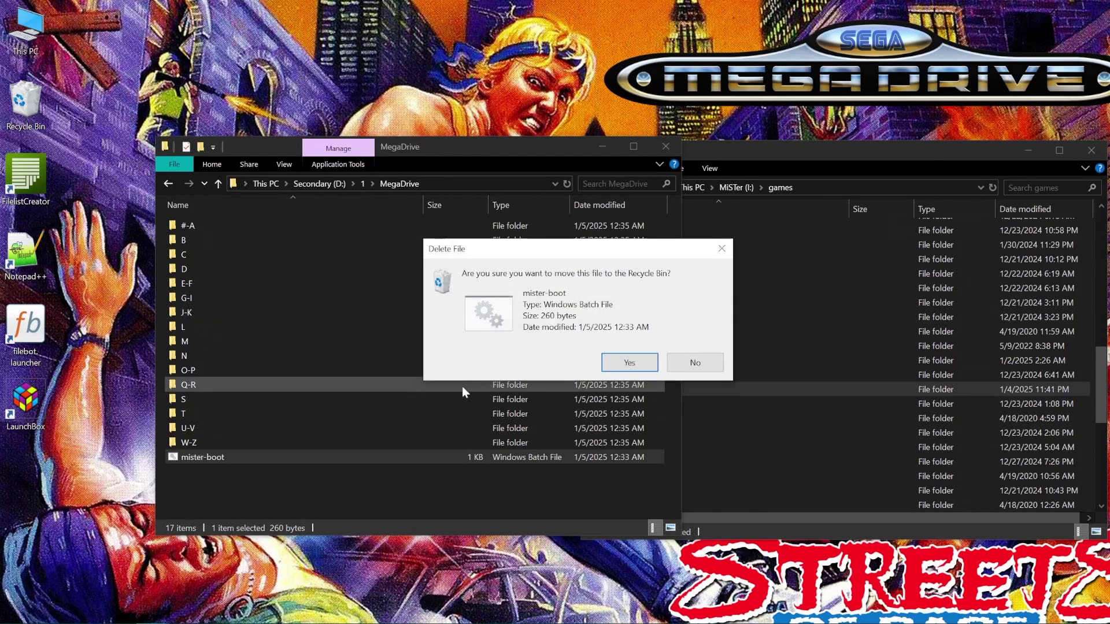
{"action": "left_click", "coordinate": [629, 363]}
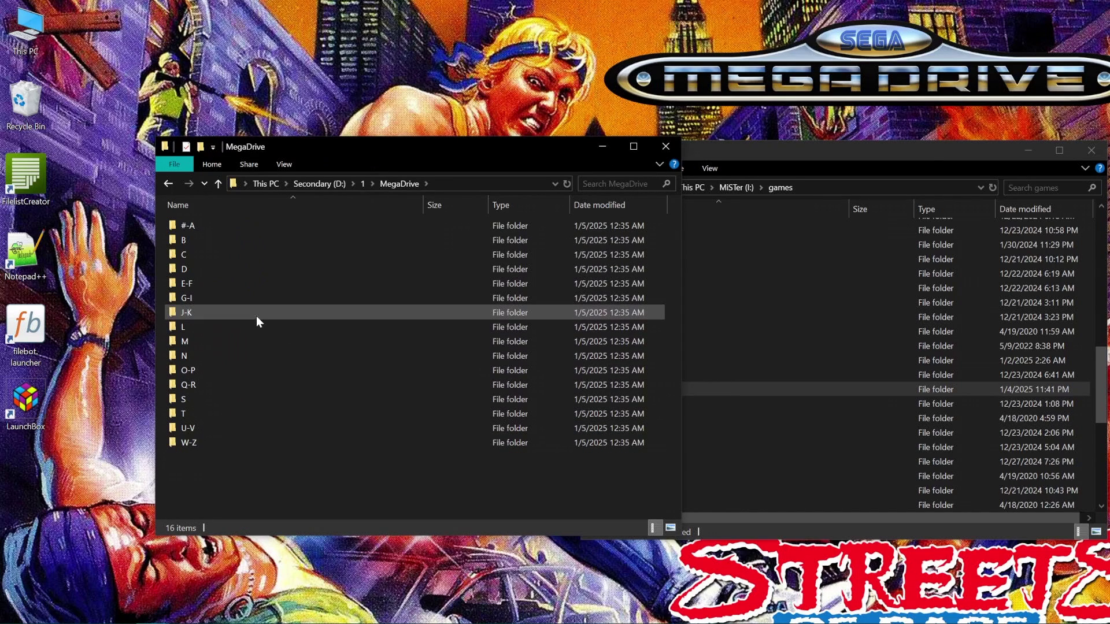
{"action": "double_click", "coordinate": [246, 225]}
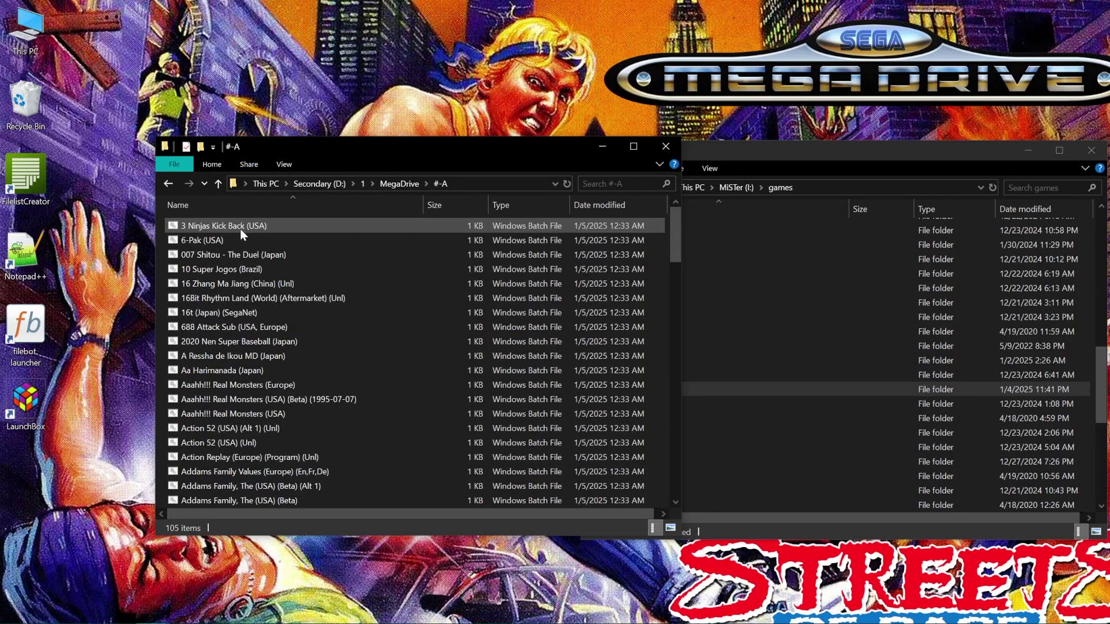
{"action": "right_click", "coordinate": [236, 398]}
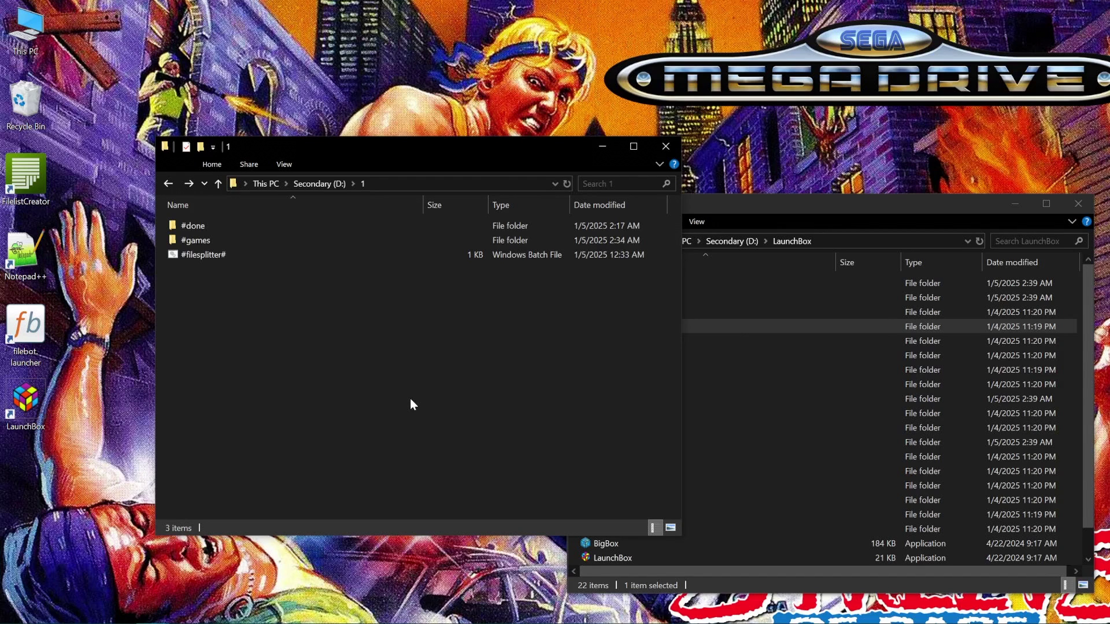
- Look through the system folders in #games and the file-list archives in #done, and return to folder 1
{"action": "double_click", "coordinate": [207, 239]}
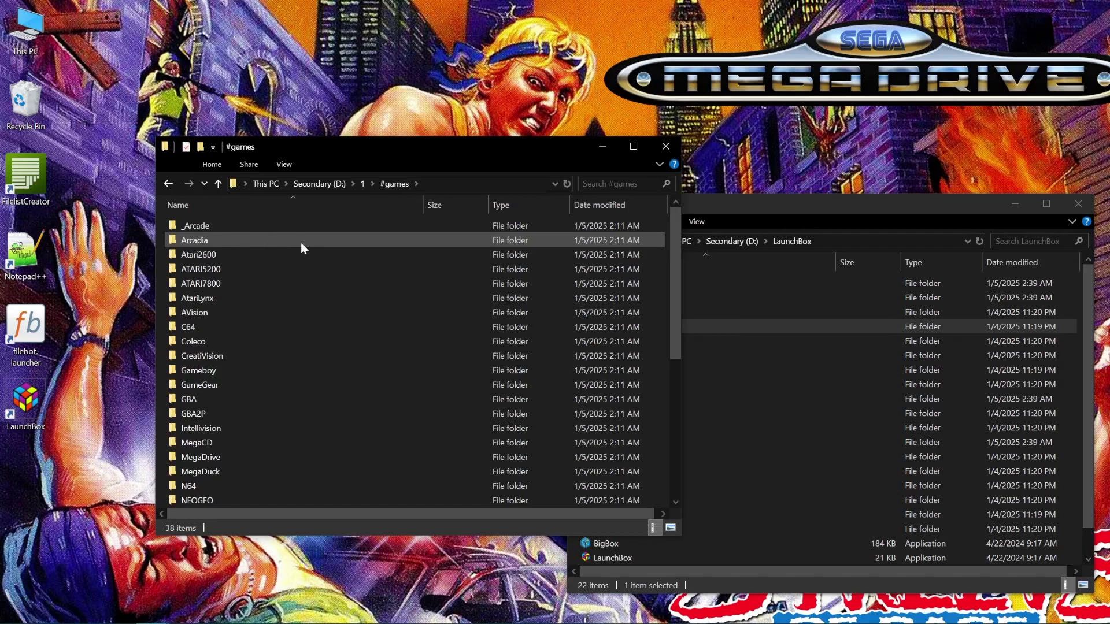
{"action": "scroll", "coordinate": [302, 244], "scroll_direction": "down", "scroll_amount": 5}
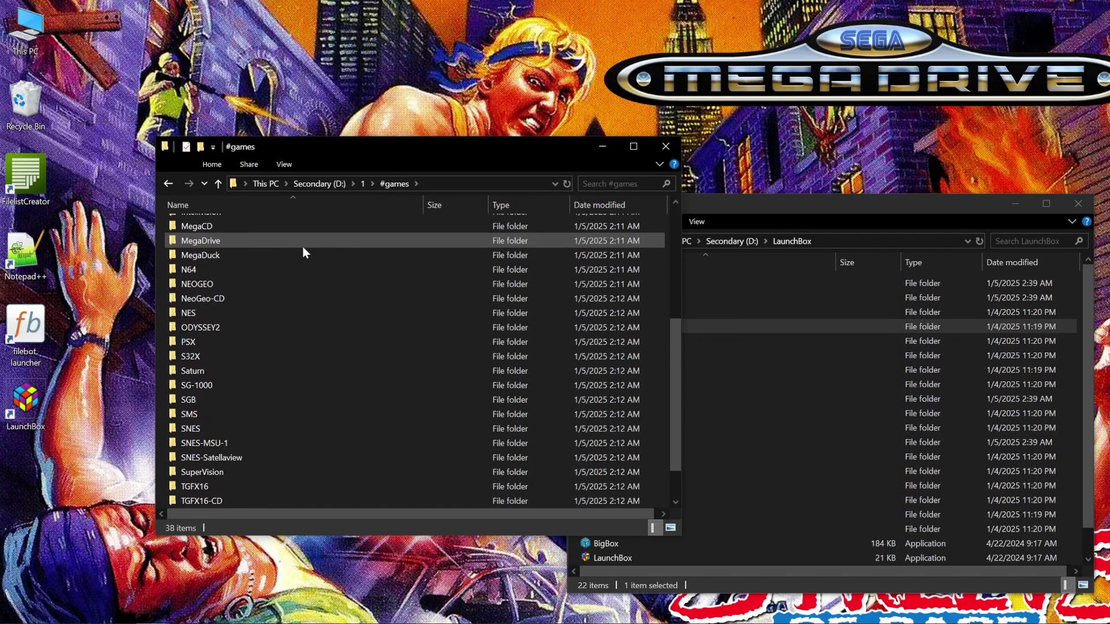
{"action": "scroll", "coordinate": [303, 247], "scroll_direction": "down", "scroll_amount": 1}
{"action": "scroll", "coordinate": [303, 252], "scroll_direction": "up", "scroll_amount": 5}
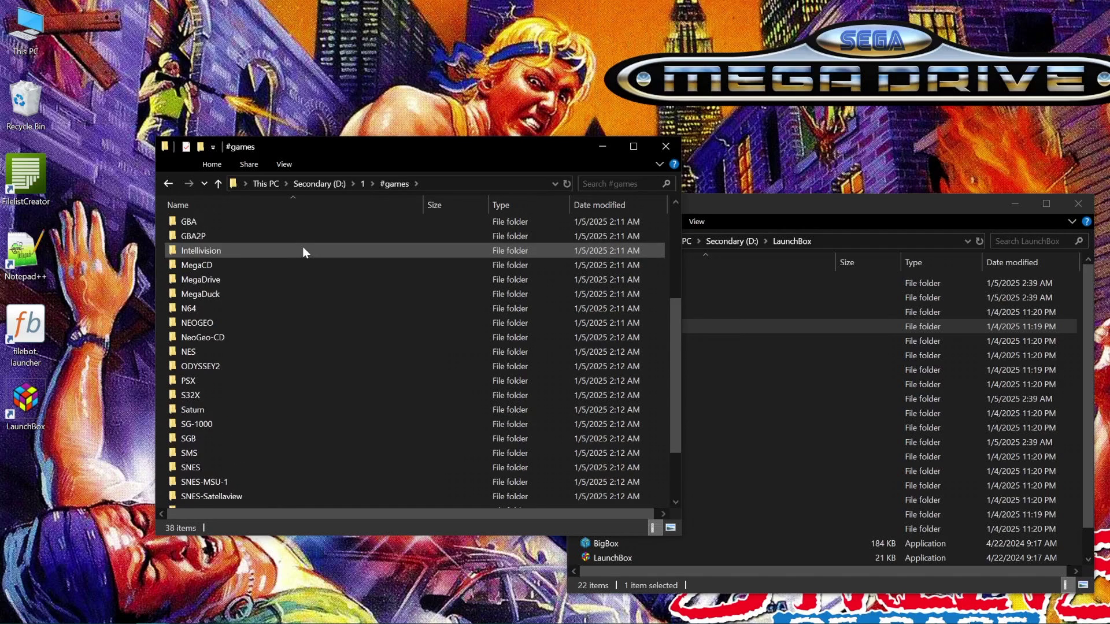
{"action": "scroll", "coordinate": [303, 250], "scroll_direction": "up", "scroll_amount": 1}
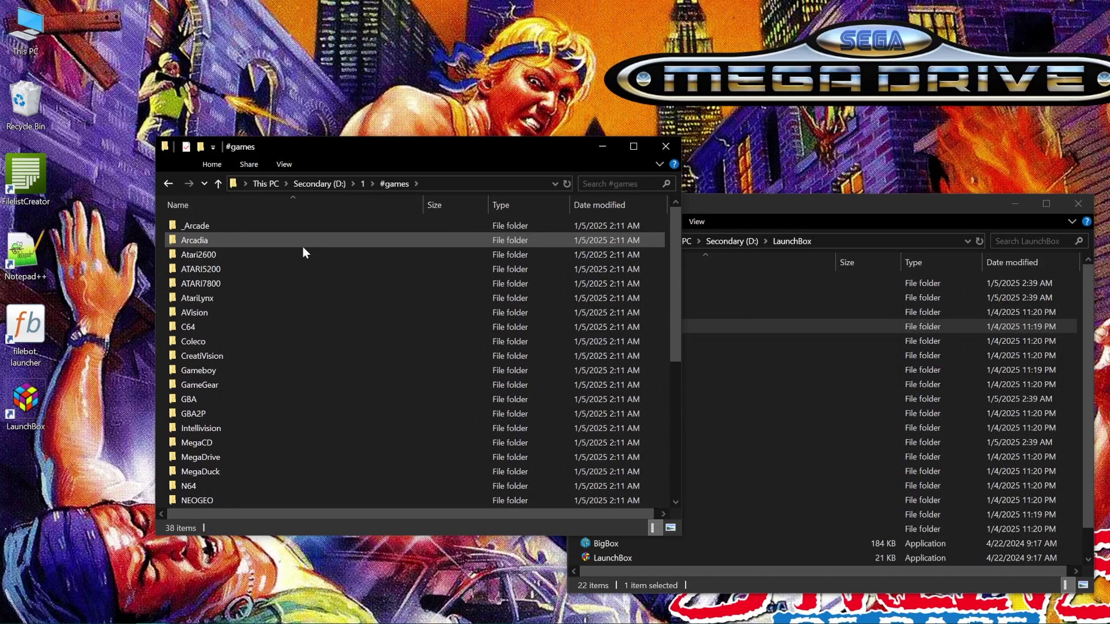
{"action": "key", "text": "alt+Up"}
{"action": "double_click", "coordinate": [252, 231]}
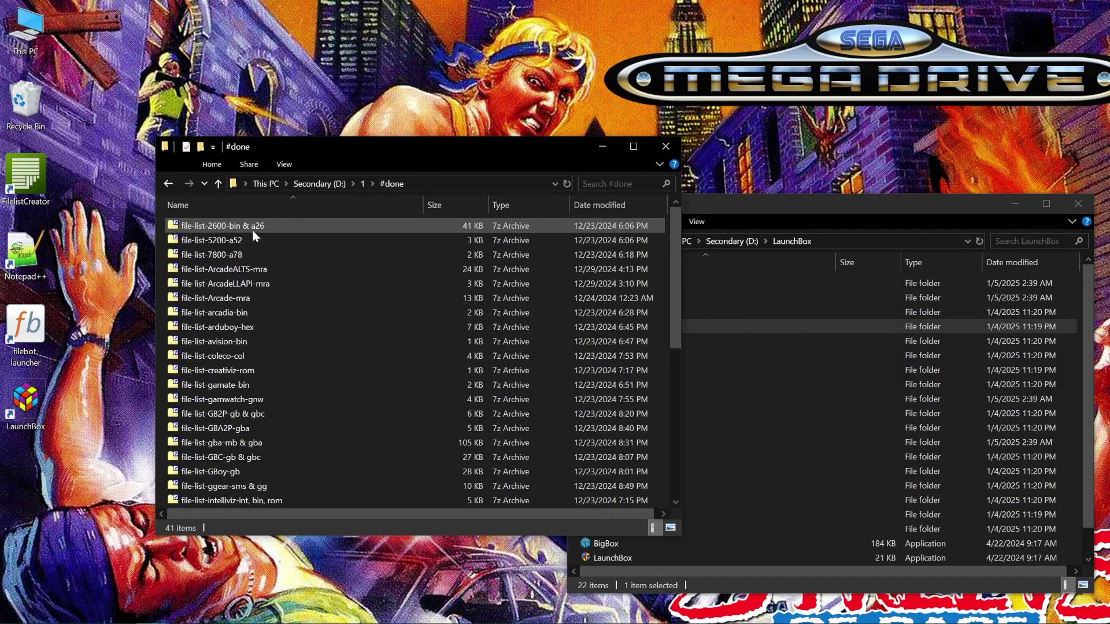
{"action": "scroll", "coordinate": [300, 239], "scroll_direction": "down", "scroll_amount": 1}
{"action": "scroll", "coordinate": [300, 240], "scroll_direction": "down", "scroll_amount": 5}
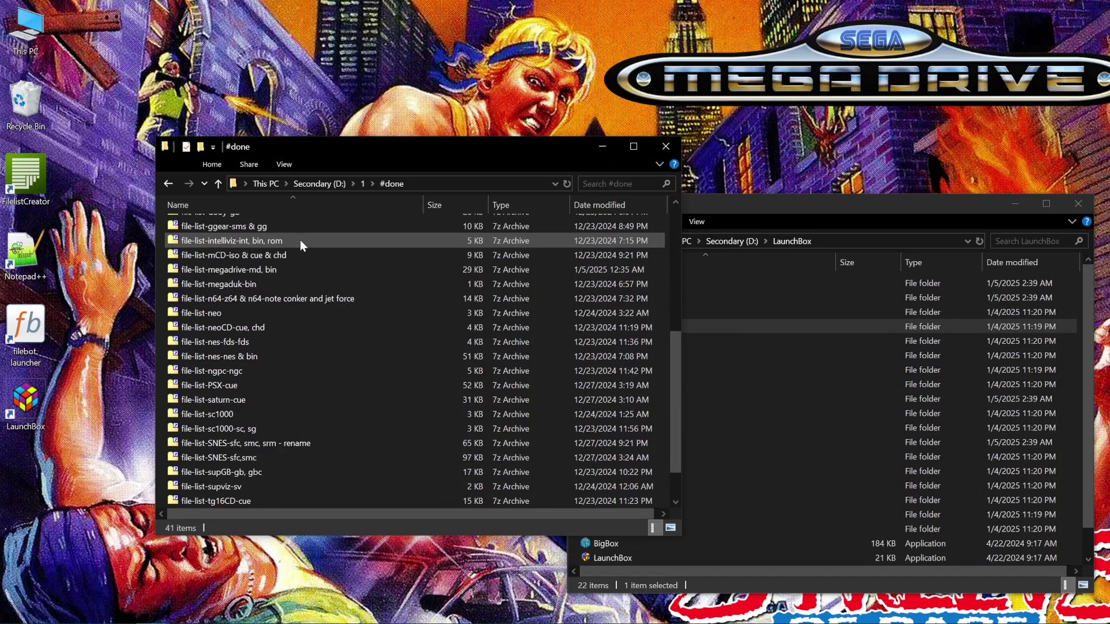
{"action": "scroll", "coordinate": [300, 240], "scroll_direction": "up", "scroll_amount": 6}
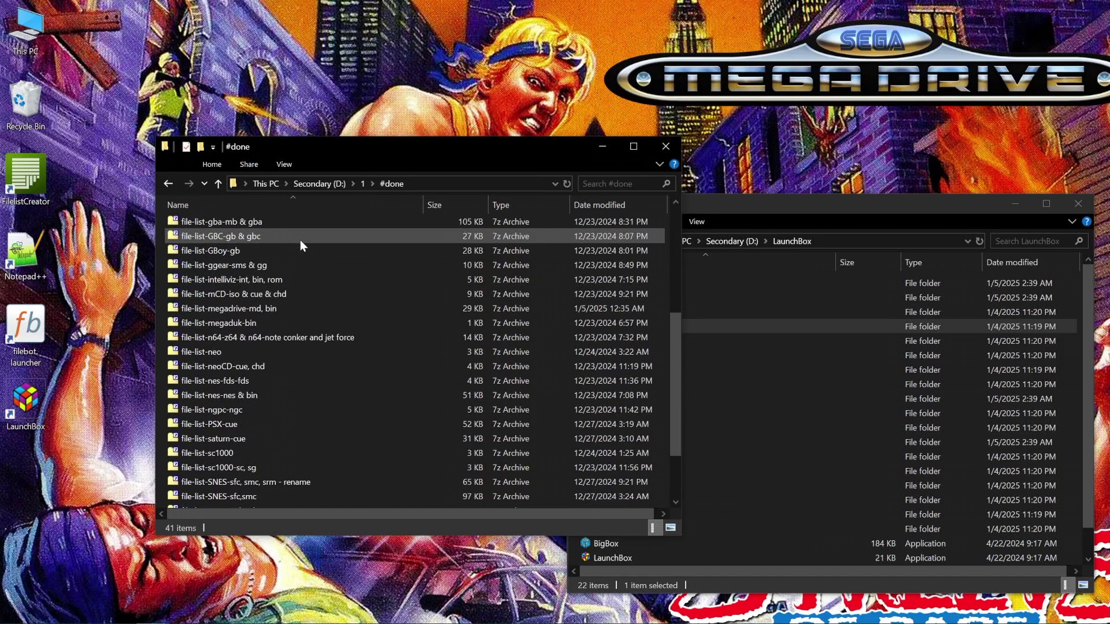
{"action": "scroll", "coordinate": [300, 240], "scroll_direction": "up", "scroll_amount": 1}
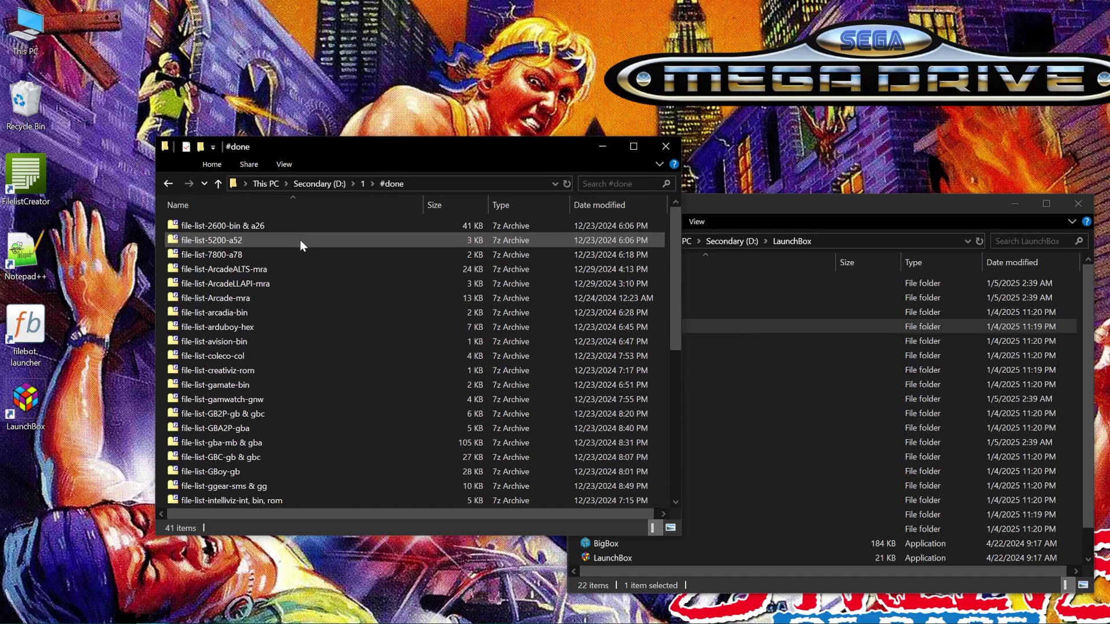
{"action": "key", "text": "alt+Left"}
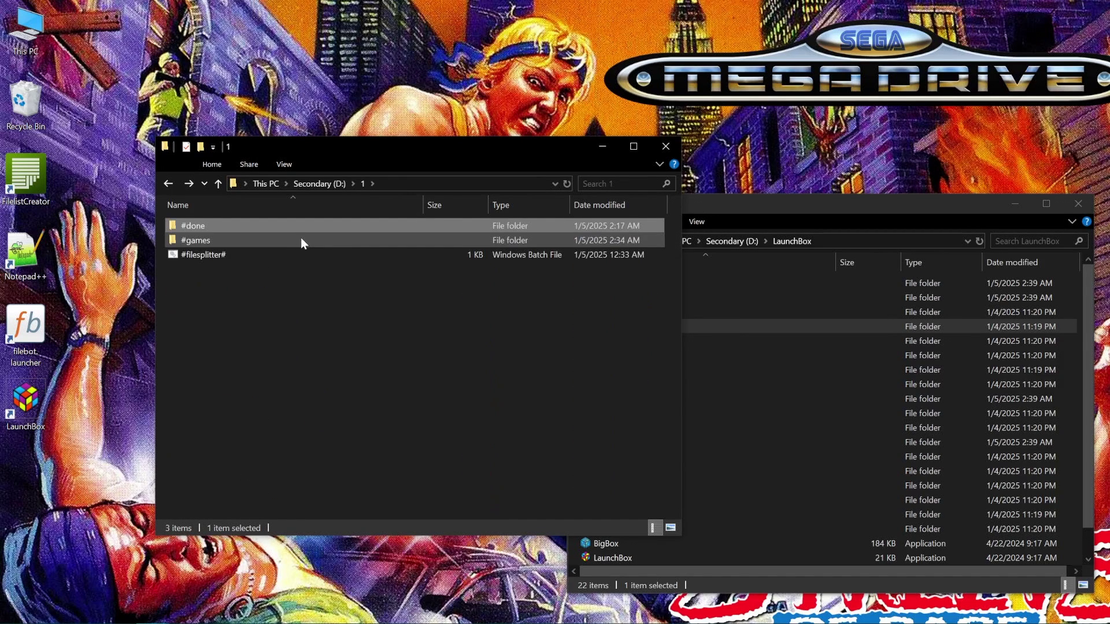
{"action": "left_click", "coordinate": [338, 304]}
{"action": "left_click_drag", "start_coordinate": [202, 239], "coordinate": [247, 317]}
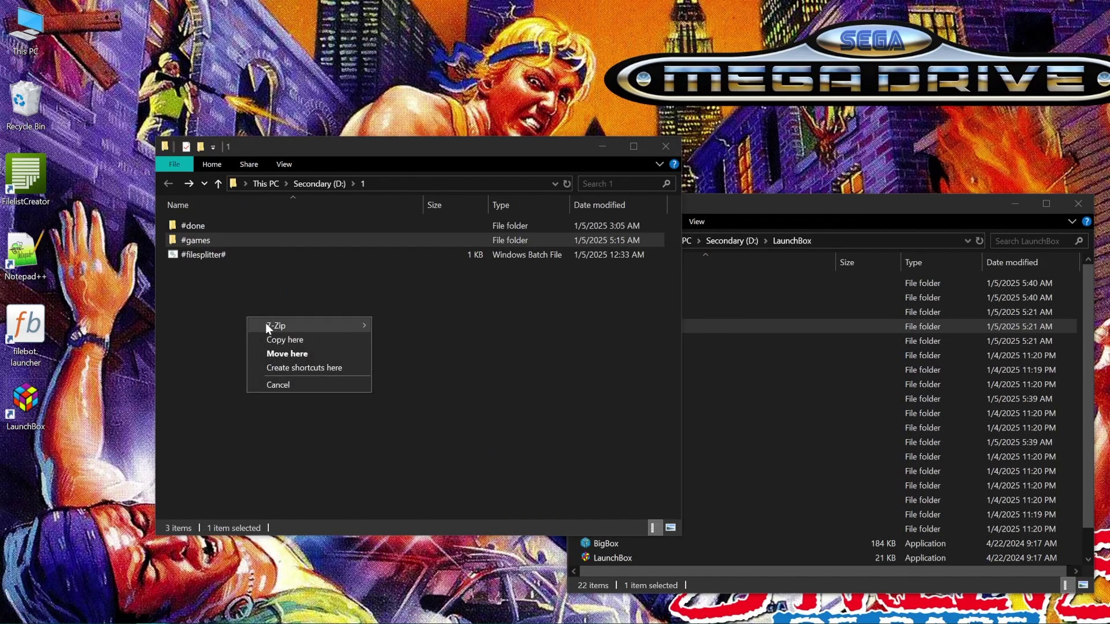
{"action": "mouse_move", "coordinate": [266, 326]}
{"action": "left_click", "coordinate": [456, 339]}
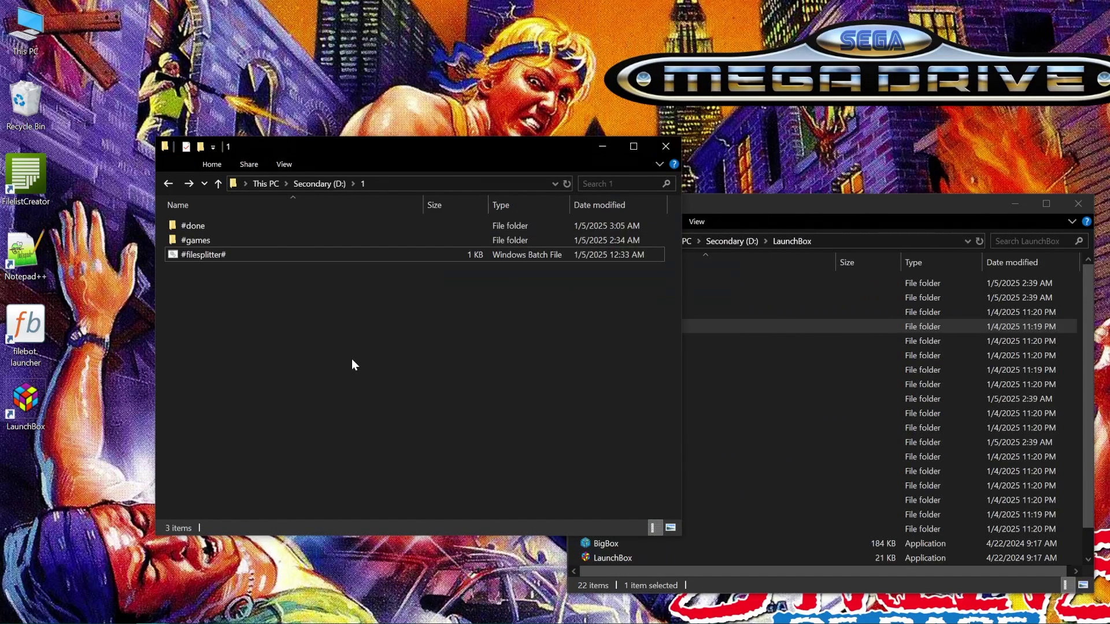
- Open Notepad++ and paste the copied MiSTer launcher script into the new document
{"action": "left_click", "coordinate": [26, 263]}
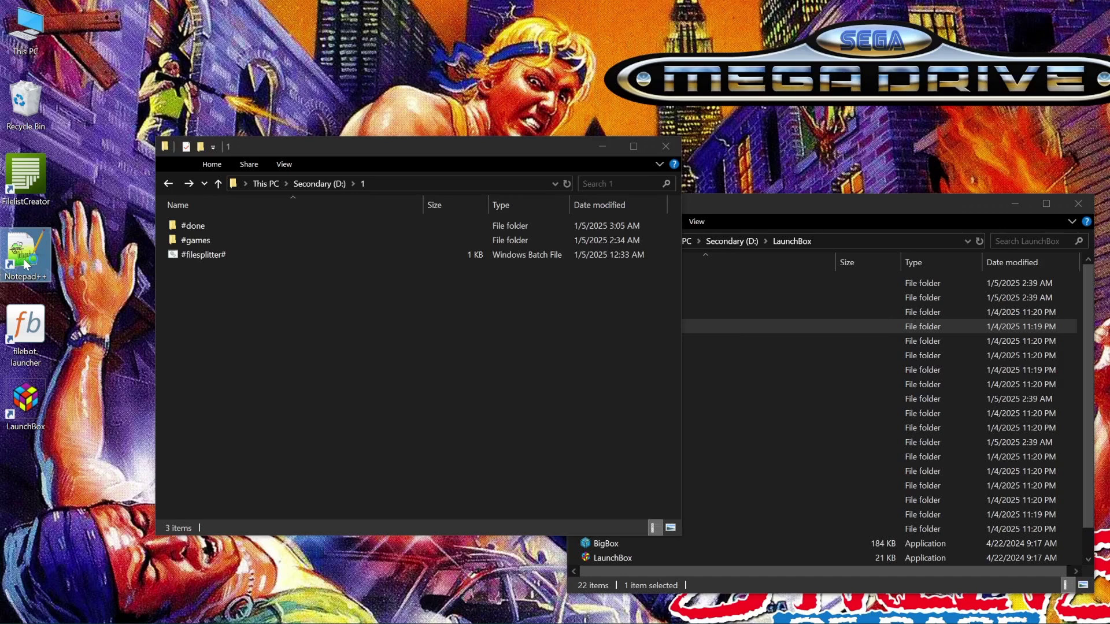
{"action": "double_click", "coordinate": [25, 264]}
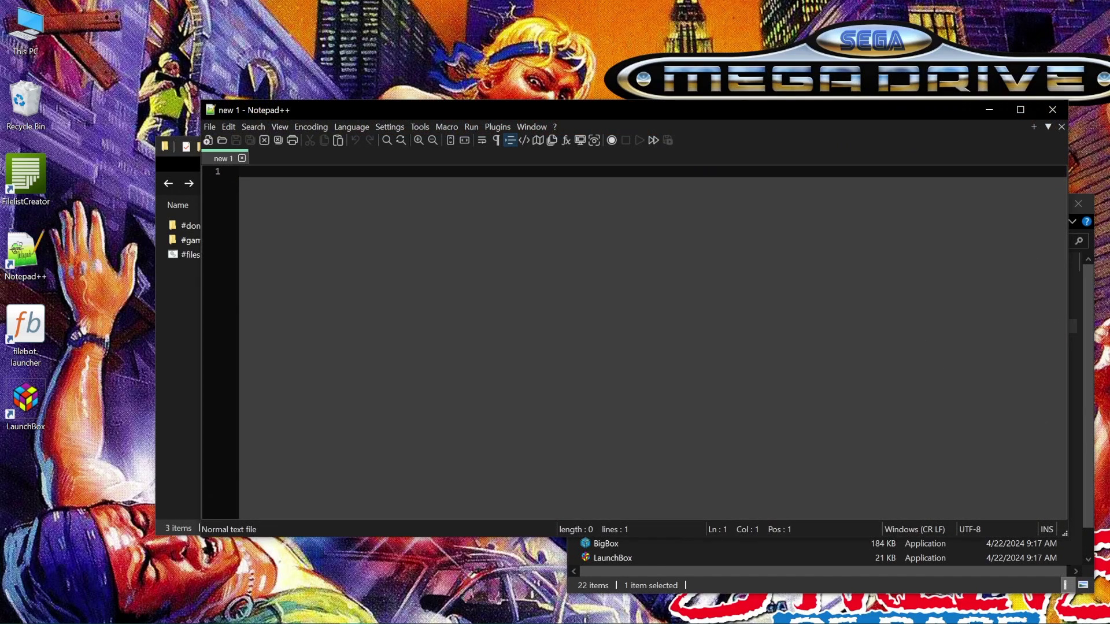
{"action": "right_click", "coordinate": [282, 196]}
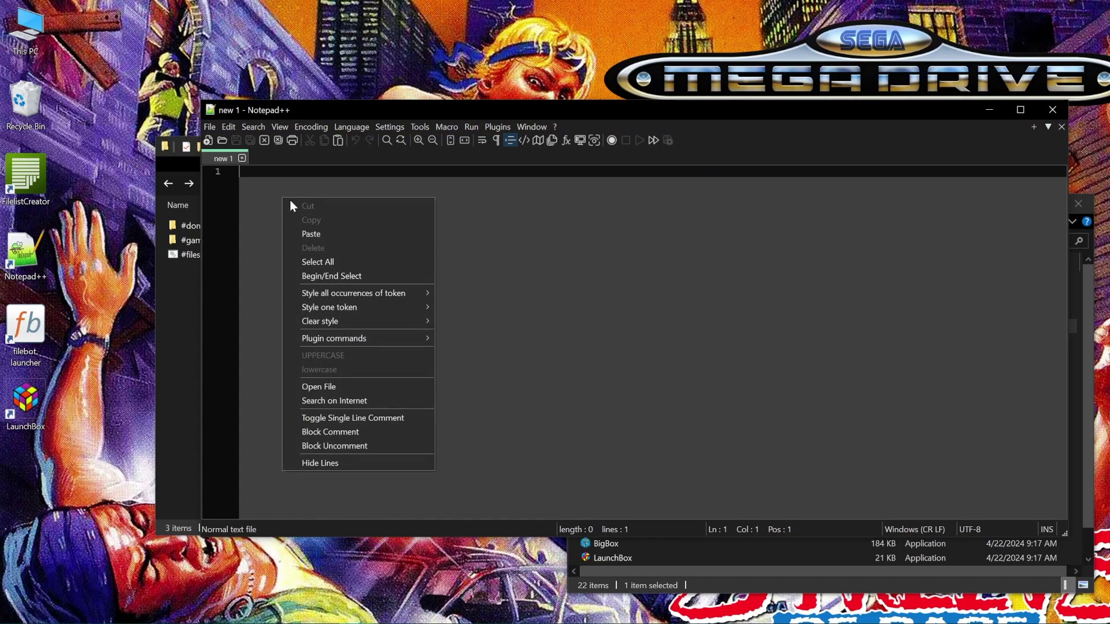
{"action": "left_click", "coordinate": [313, 237]}
{"action": "scroll", "coordinate": [636, 341], "scroll_direction": "down", "scroll_amount": 3}
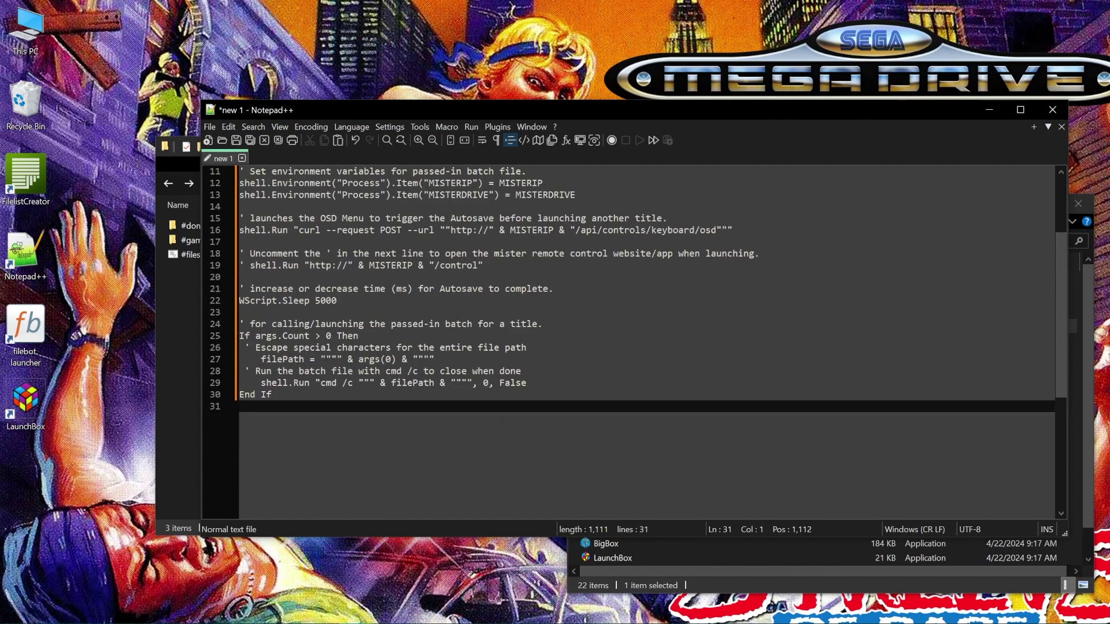
{"action": "scroll", "coordinate": [636, 341], "scroll_direction": "up", "scroll_amount": 3}
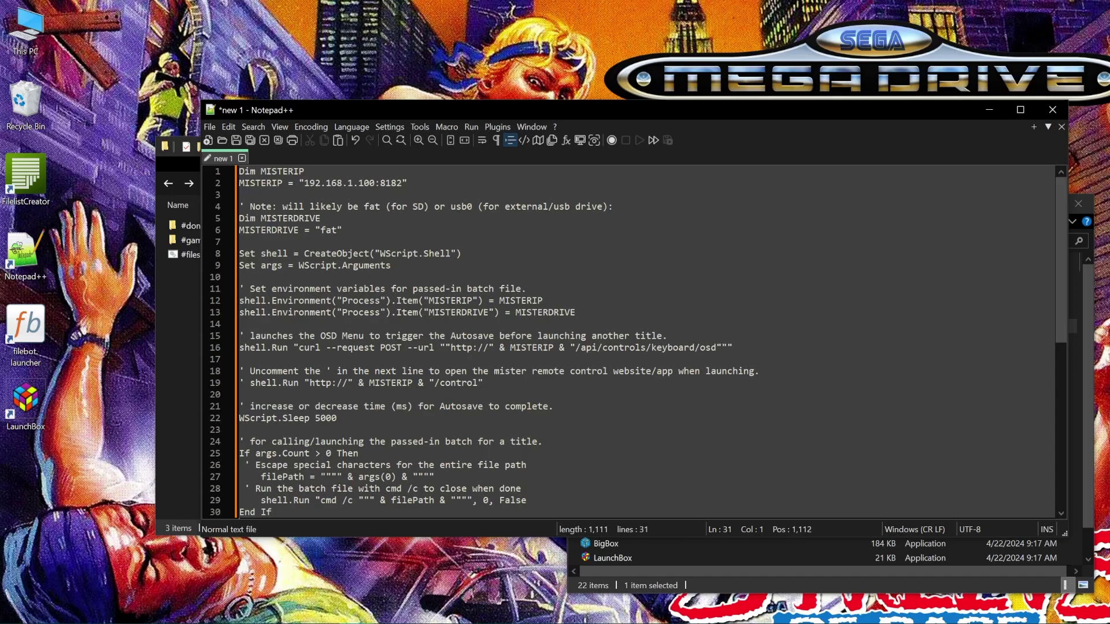
- Check the script's MISTERIP and MISTERDRIVE values and save it as Launcher-SD.vbs in the D: drive's folder 1
{"action": "left_click", "coordinate": [358, 183]}
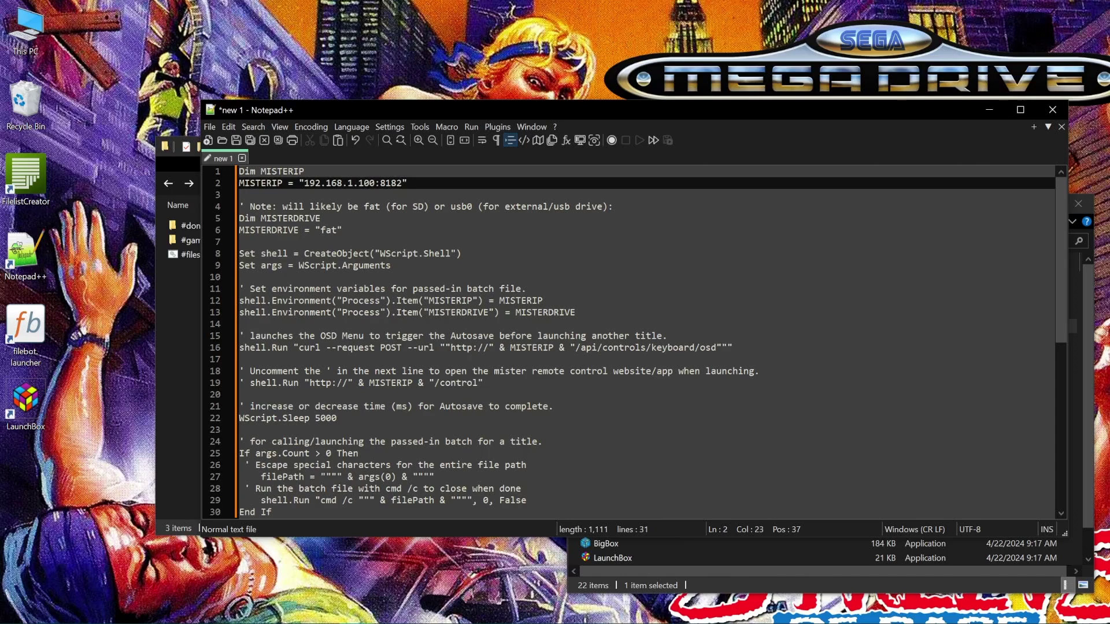
{"action": "left_click_drag", "start_coordinate": [380, 183], "coordinate": [408, 183]}
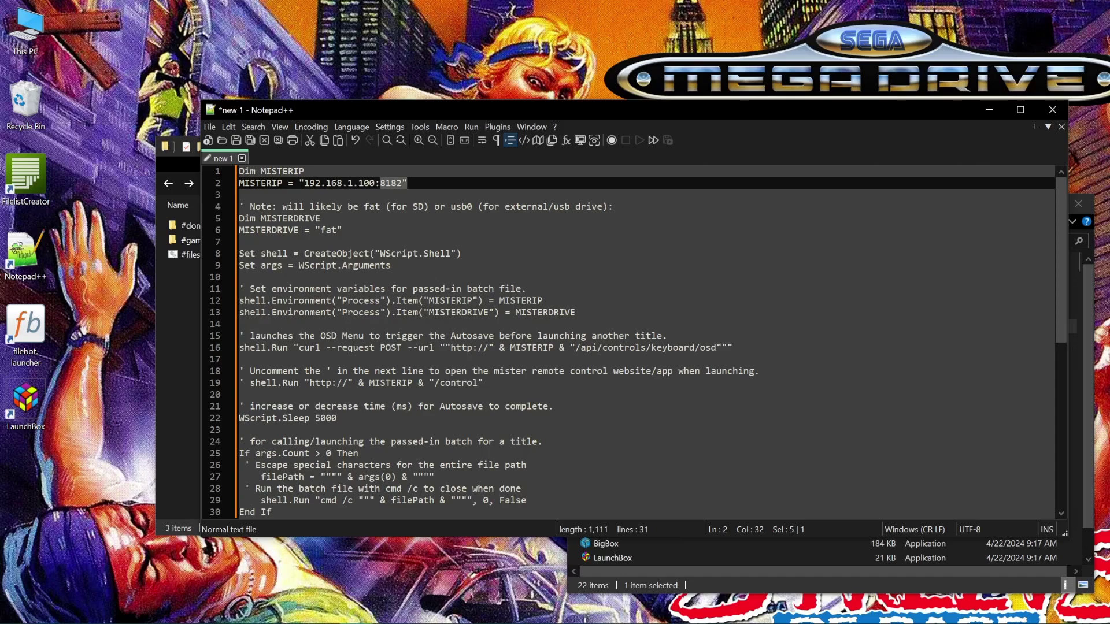
{"action": "left_click_drag", "start_coordinate": [322, 230], "coordinate": [339, 232]}
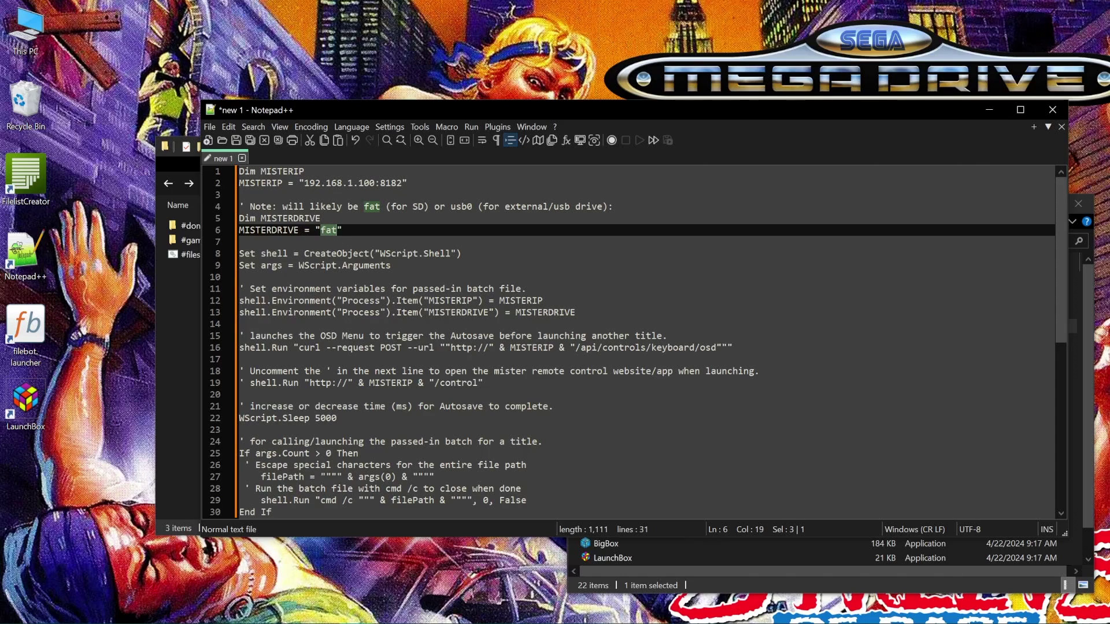
{"action": "left_click", "coordinate": [211, 125]}
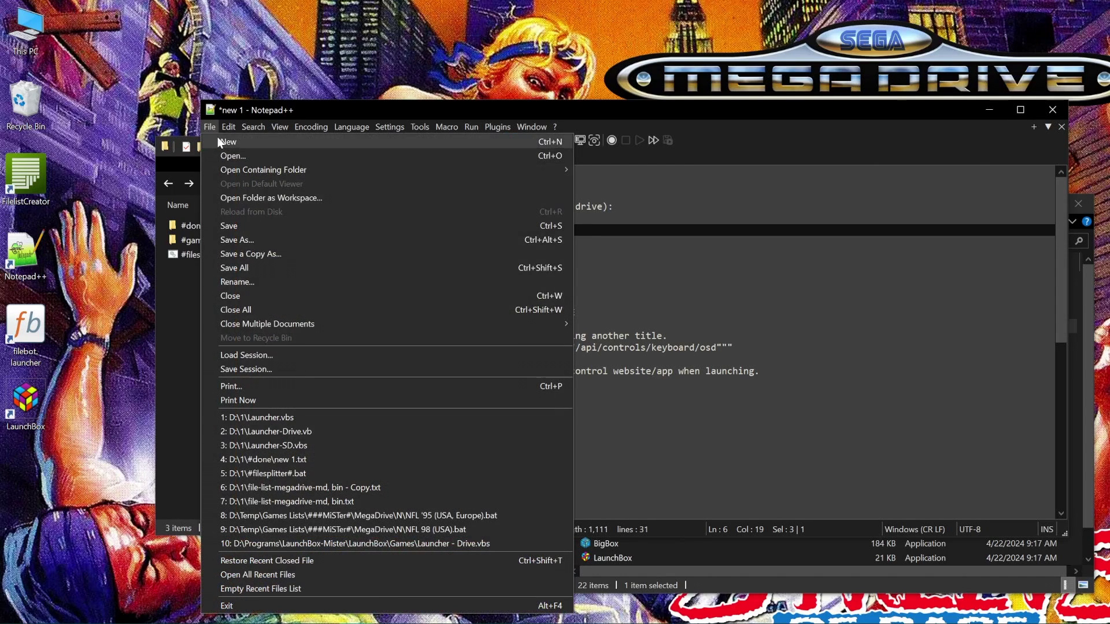
{"action": "left_click", "coordinate": [251, 239]}
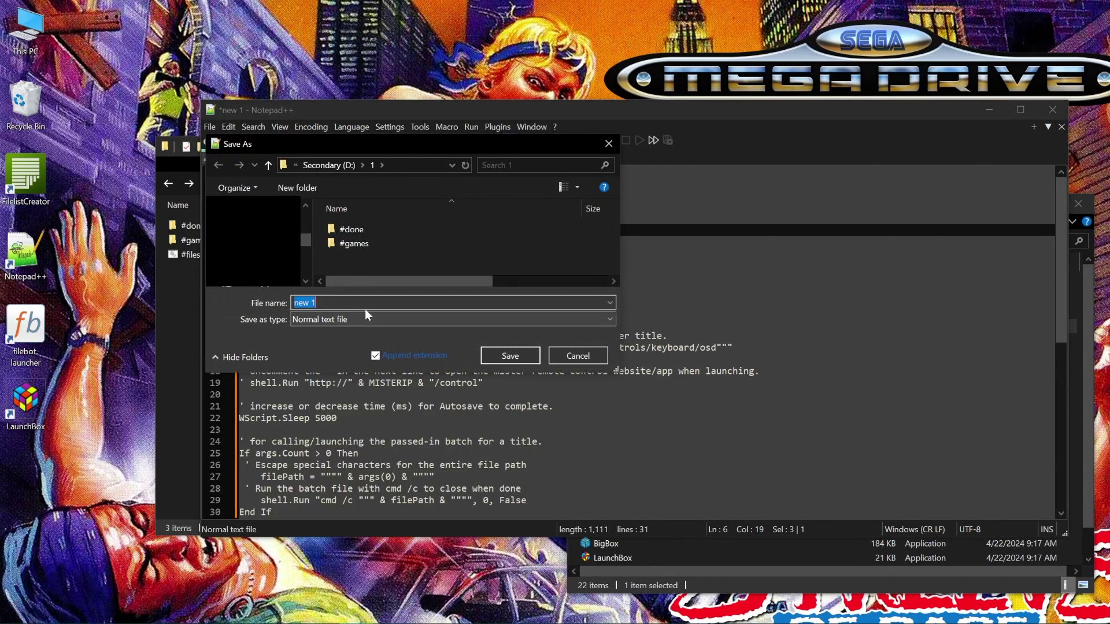
{"action": "type", "text": "Launcher-SD.vbs"}
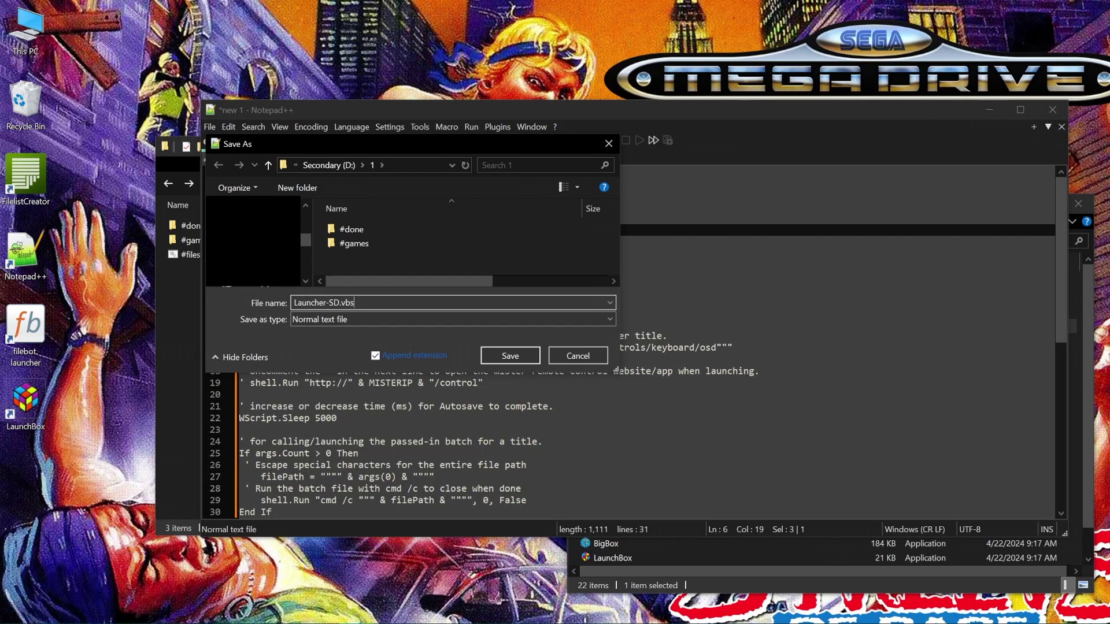
{"action": "key", "text": "Return"}
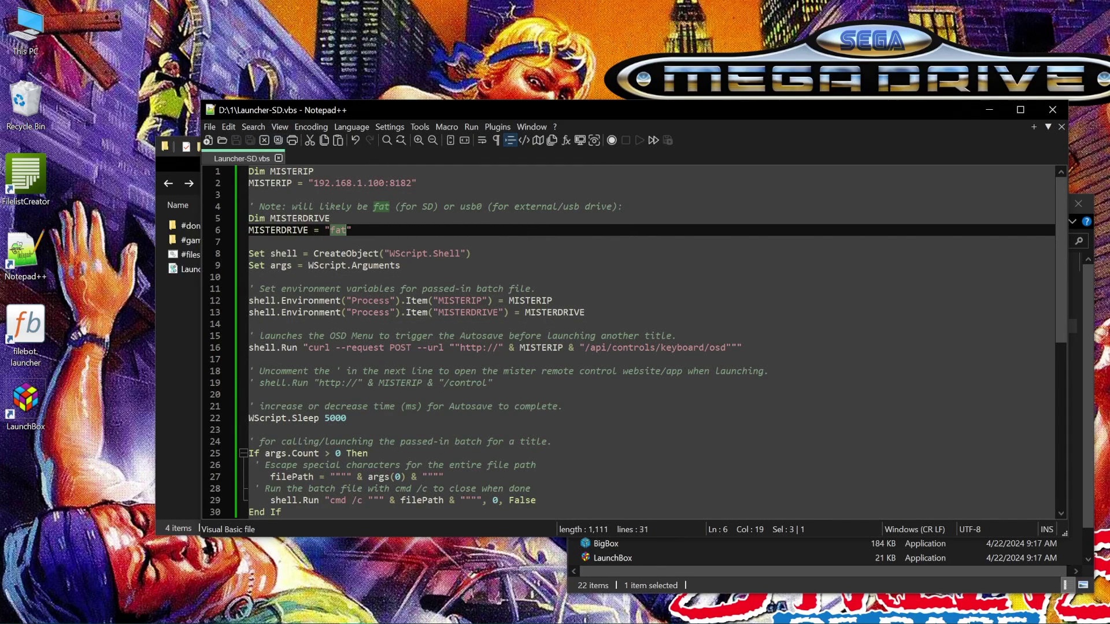
- Set MISTERDRIVE to "usb0" and save this version of the script as Launcher-Drive.vbs in the same folder
{"action": "type", "text": "usb0"}
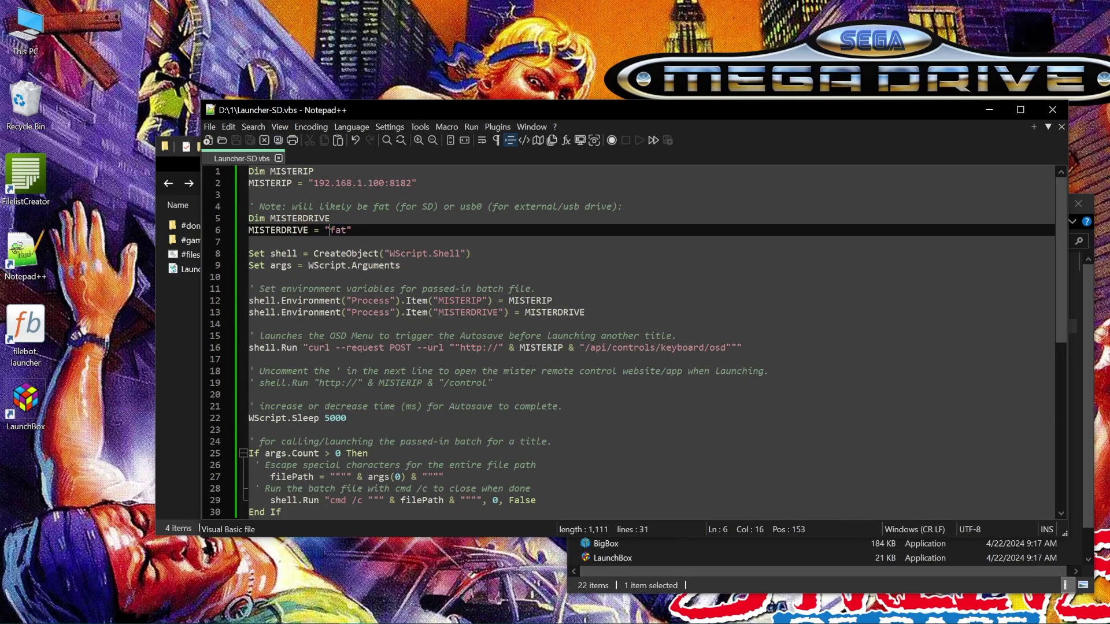
{"action": "left_click", "coordinate": [292, 218]}
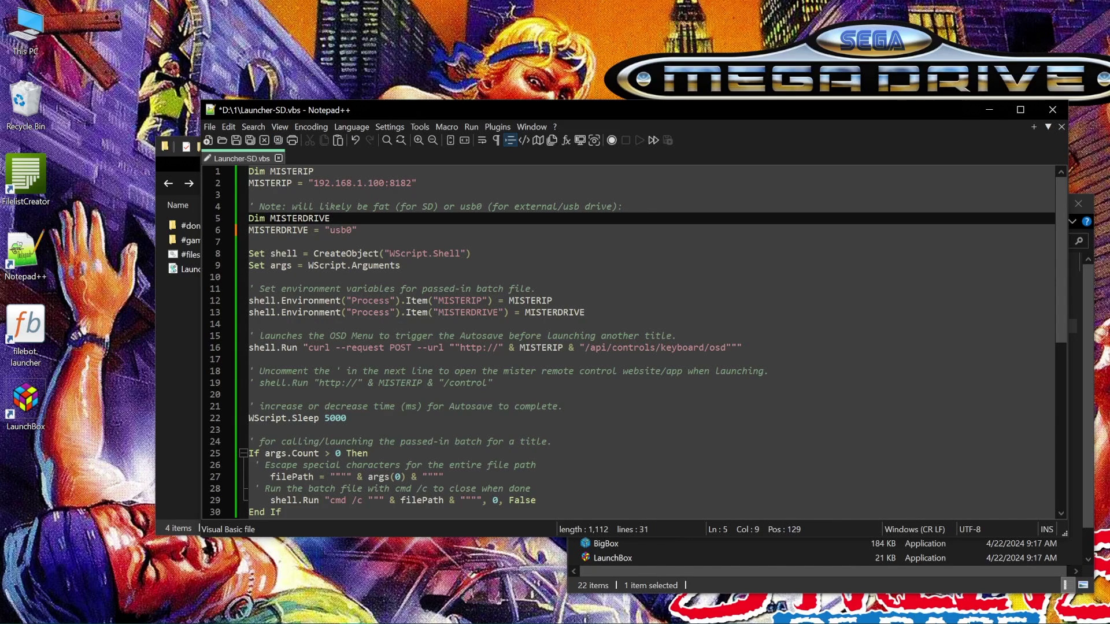
{"action": "left_click", "coordinate": [209, 127]}
{"action": "left_click", "coordinate": [275, 247]}
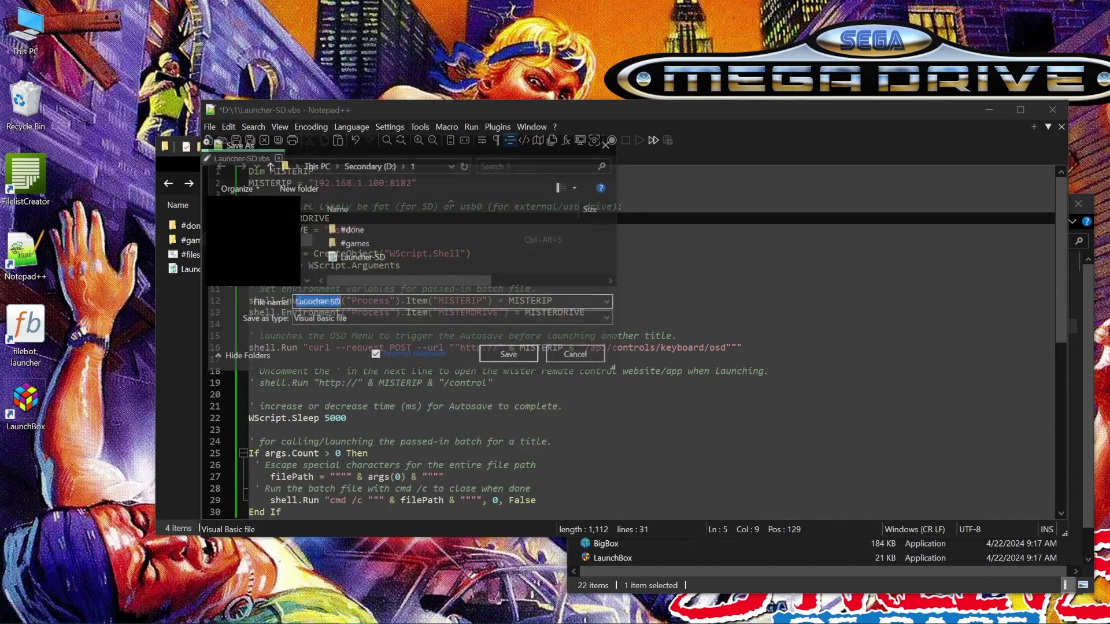
{"action": "key", "text": "End"}
{"action": "key", "text": "BackSpace"}
{"action": "key", "text": "BackSpace"}
{"action": "key", "text": "BackSpace"}
{"action": "type", "text": "-Drive.vbs"}
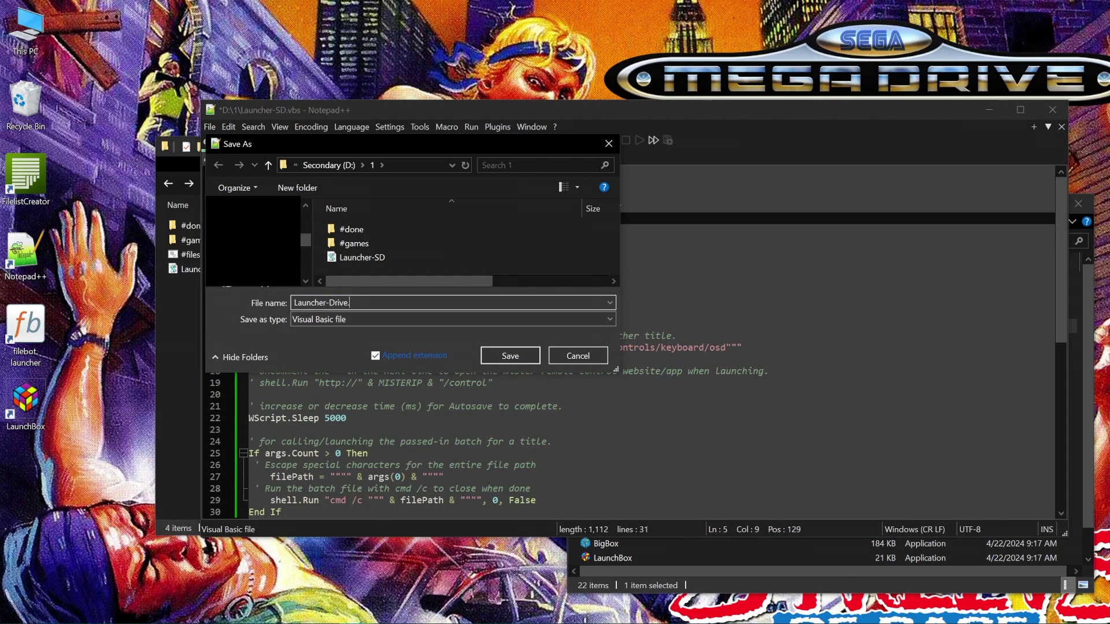
{"action": "left_click", "coordinate": [502, 357]}
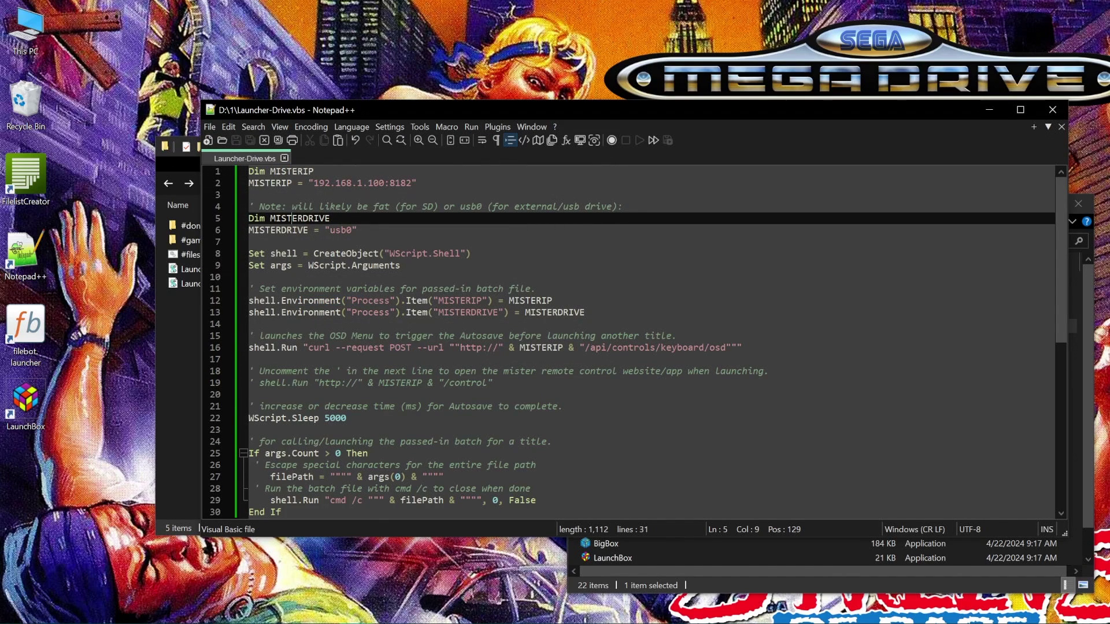
- Close Notepad++ and move the Launcher-Drive and Launcher-SD scripts from folder 1 into D:\LaunchBox\Games
{"action": "left_click", "coordinate": [1053, 110]}
{"action": "left_click_drag", "start_coordinate": [257, 334], "coordinate": [196, 272]}
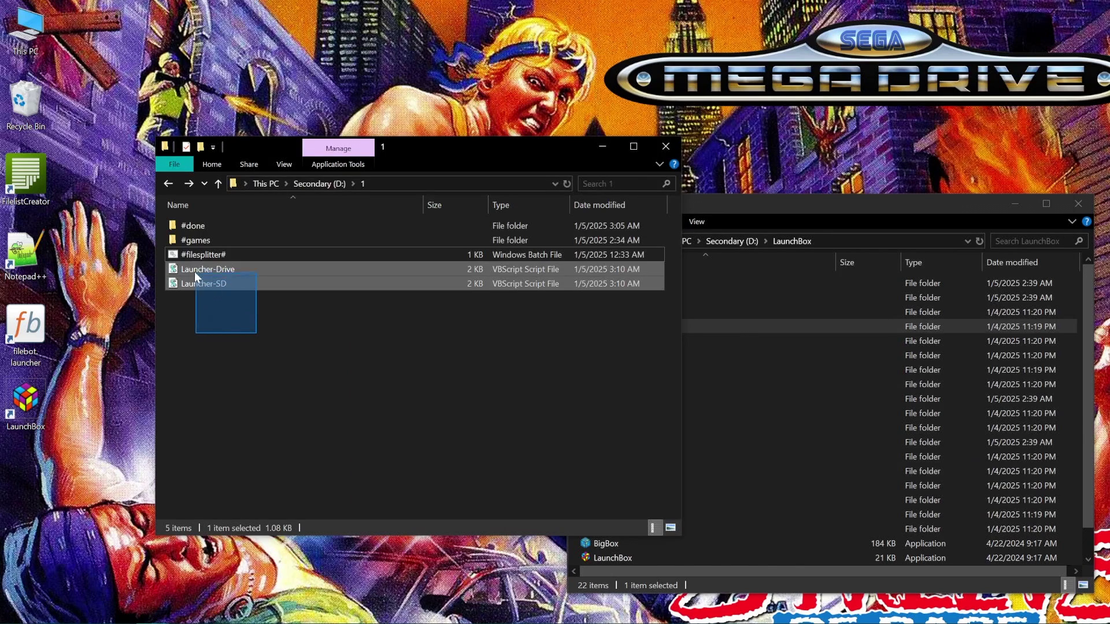
{"action": "left_click", "coordinate": [770, 203]}
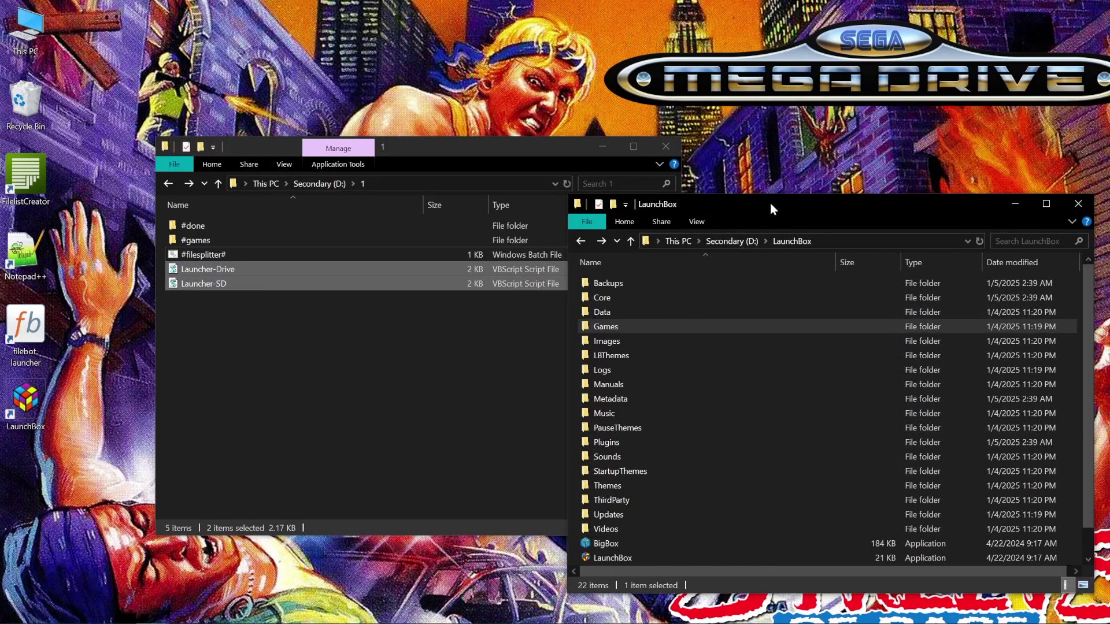
{"action": "double_click", "coordinate": [632, 329]}
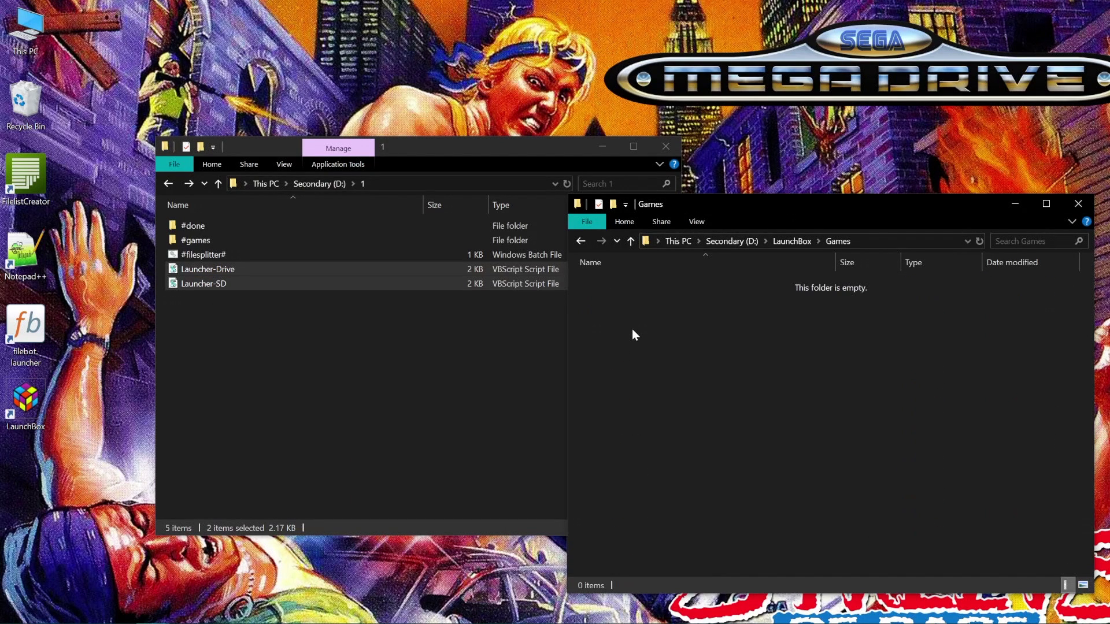
{"action": "left_click_drag", "start_coordinate": [173, 270], "coordinate": [744, 358]}
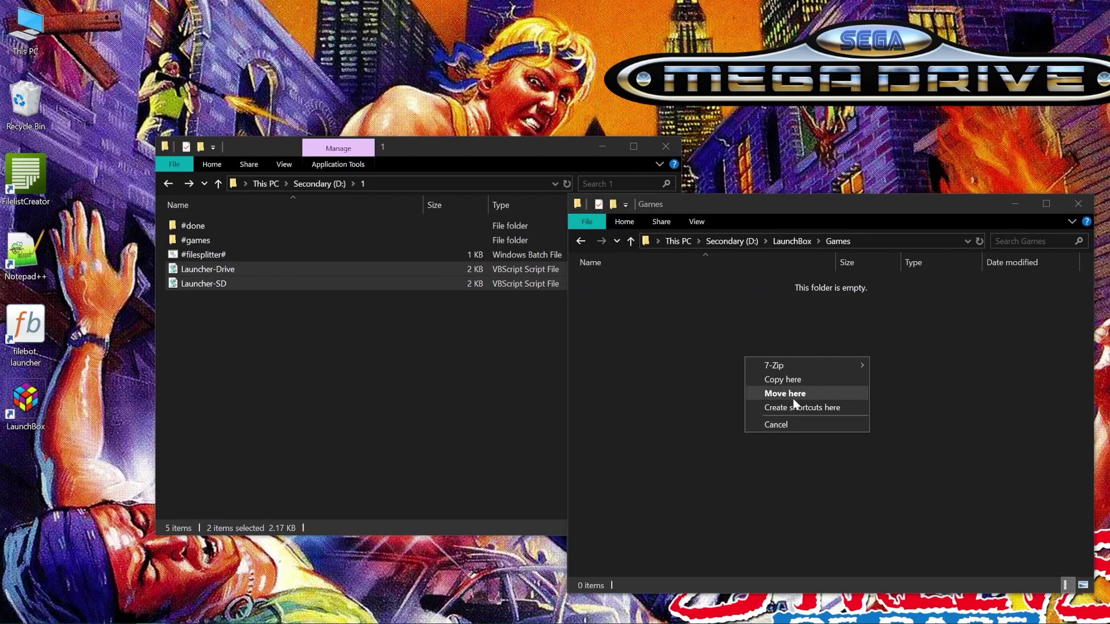
{"action": "left_click", "coordinate": [769, 380]}
{"action": "left_click", "coordinate": [793, 400]}
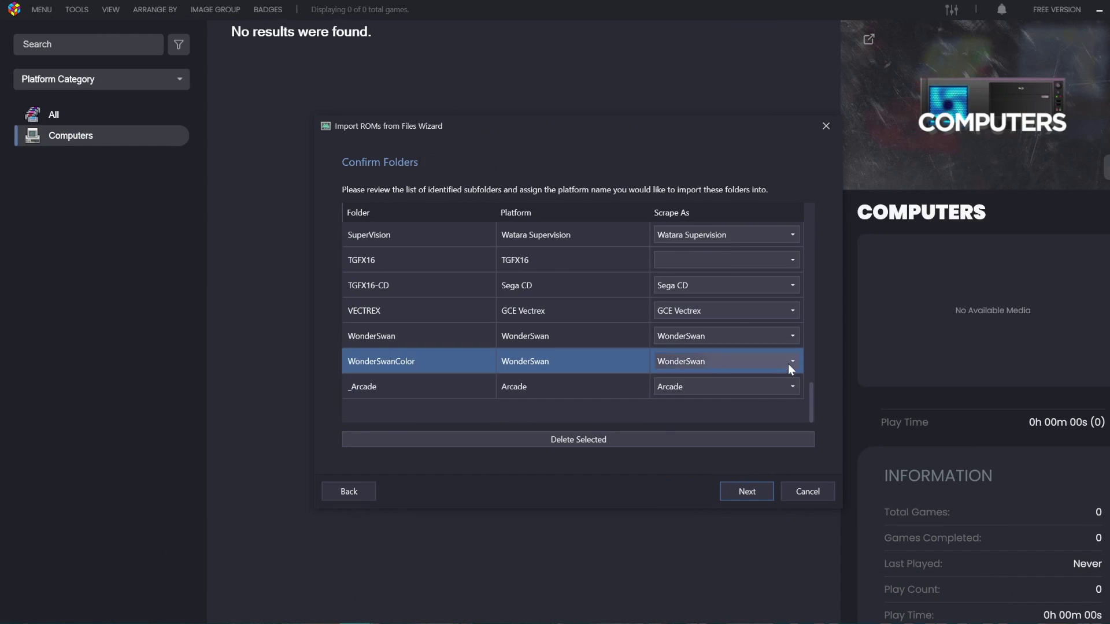
- In LaunchBox's ROM import wizard, scrape WonderSwanColor as WonderSwan Color, TGFX16-CD as NEC TurboGrafx-CD and TGFX16 as NEC TurboGrafx-16
{"action": "left_click", "coordinate": [698, 337]}
{"action": "left_click", "coordinate": [699, 335]}
{"action": "scroll", "coordinate": [765, 463], "scroll_direction": "up", "scroll_amount": 3}
{"action": "left_click", "coordinate": [722, 419]}
{"action": "left_click", "coordinate": [723, 310]}
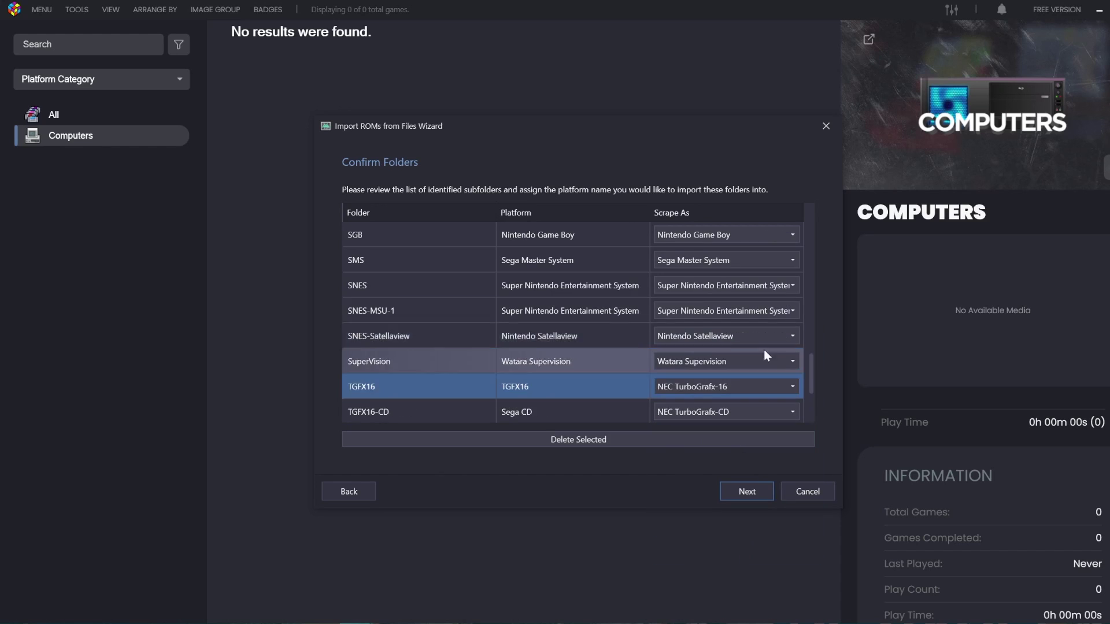
- Assign the NeoGeo-CD folder's scrape platform and rename the GBA2P folder's platform to Nintendo Game Boy Advance-2P
{"action": "left_click", "coordinate": [697, 310]}
{"action": "left_click_drag", "start_coordinate": [810, 367], "coordinate": [814, 329]}
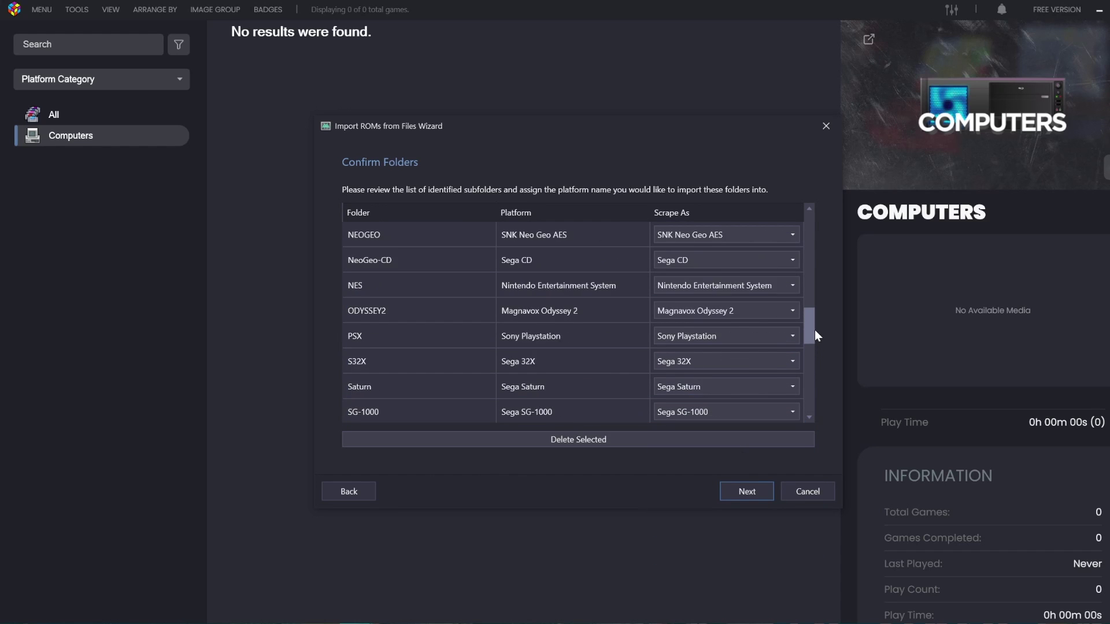
{"action": "scroll", "coordinate": [798, 347], "scroll_direction": "up", "scroll_amount": 1}
{"action": "left_click", "coordinate": [787, 336]}
{"action": "left_click", "coordinate": [792, 260]}
{"action": "left_click", "coordinate": [803, 286]}
{"action": "scroll", "coordinate": [812, 289], "scroll_direction": "up", "scroll_amount": 5}
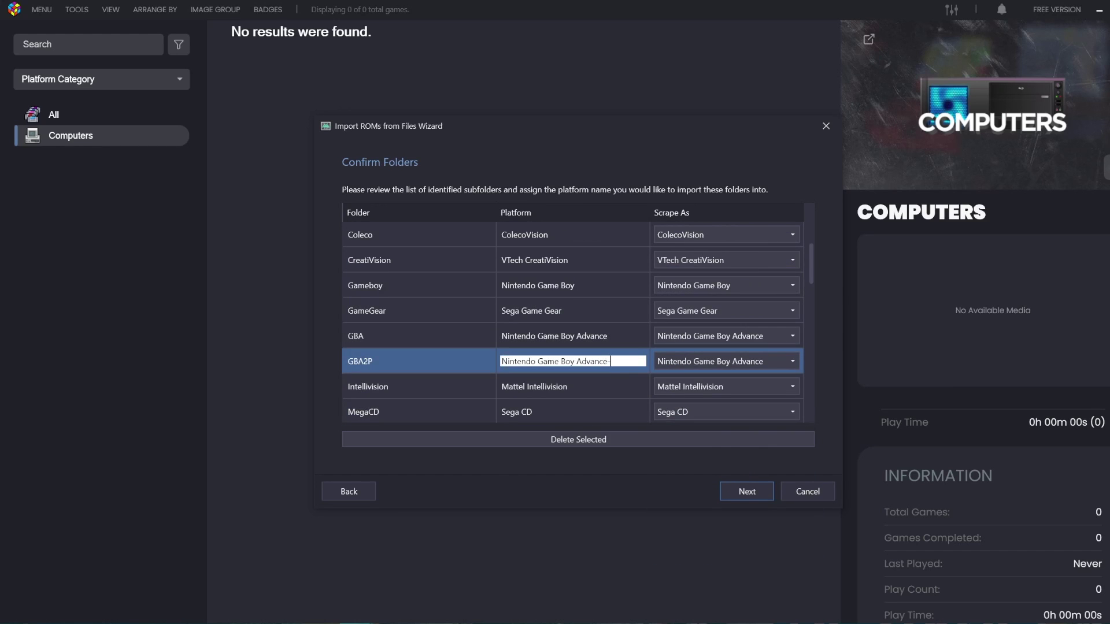
{"action": "left_click", "coordinate": [792, 336]}
- Choose the platforms that the AVision and MegaCD folders are scraped as
{"action": "scroll", "coordinate": [779, 393], "scroll_direction": "up", "scroll_amount": 15}
{"action": "left_click", "coordinate": [793, 334]}
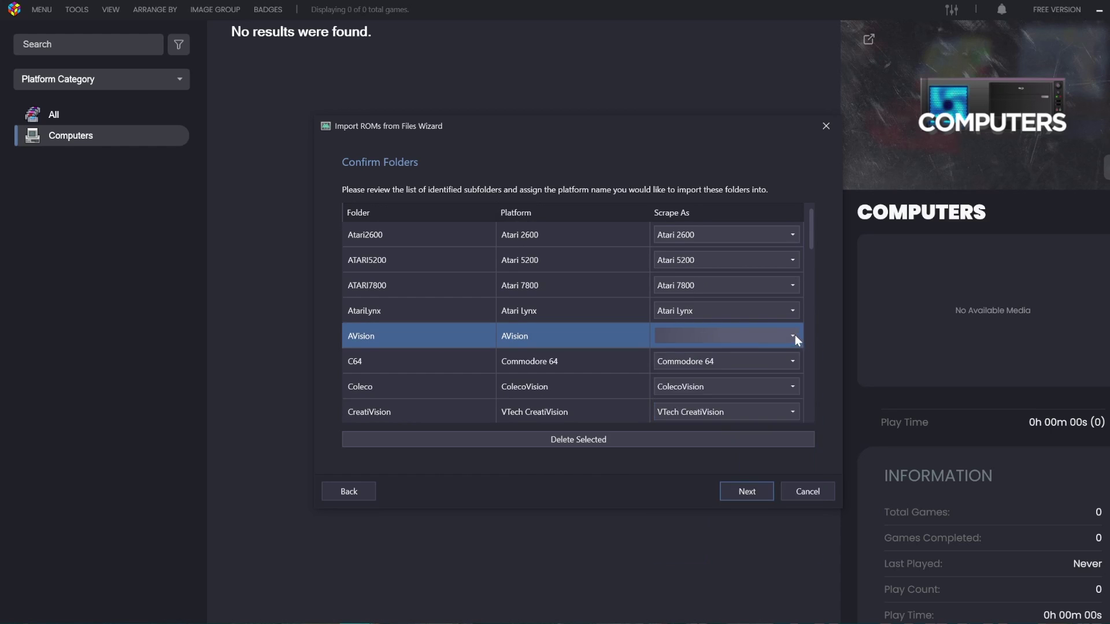
{"action": "left_click", "coordinate": [747, 491]}
{"action": "left_click", "coordinate": [674, 364]}
{"action": "scroll", "coordinate": [817, 331], "scroll_direction": "up", "scroll_amount": 4}
{"action": "scroll", "coordinate": [823, 346], "scroll_direction": "down", "scroll_amount": 1}
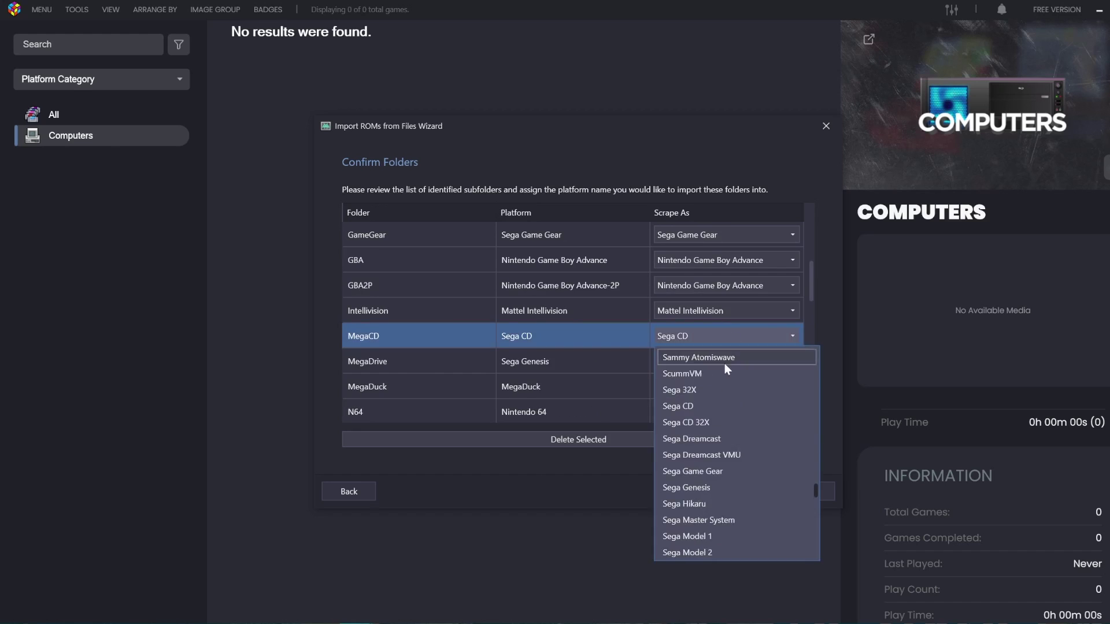
{"action": "left_click", "coordinate": [671, 368]}
- Look over the folder-to-platform assignments and continue past the custom options, keeping the PDF manual and matching-title combining options enabled
{"action": "scroll", "coordinate": [816, 275], "scroll_direction": "down", "scroll_amount": 2}
{"action": "scroll", "coordinate": [815, 275], "scroll_direction": "down", "scroll_amount": 10}
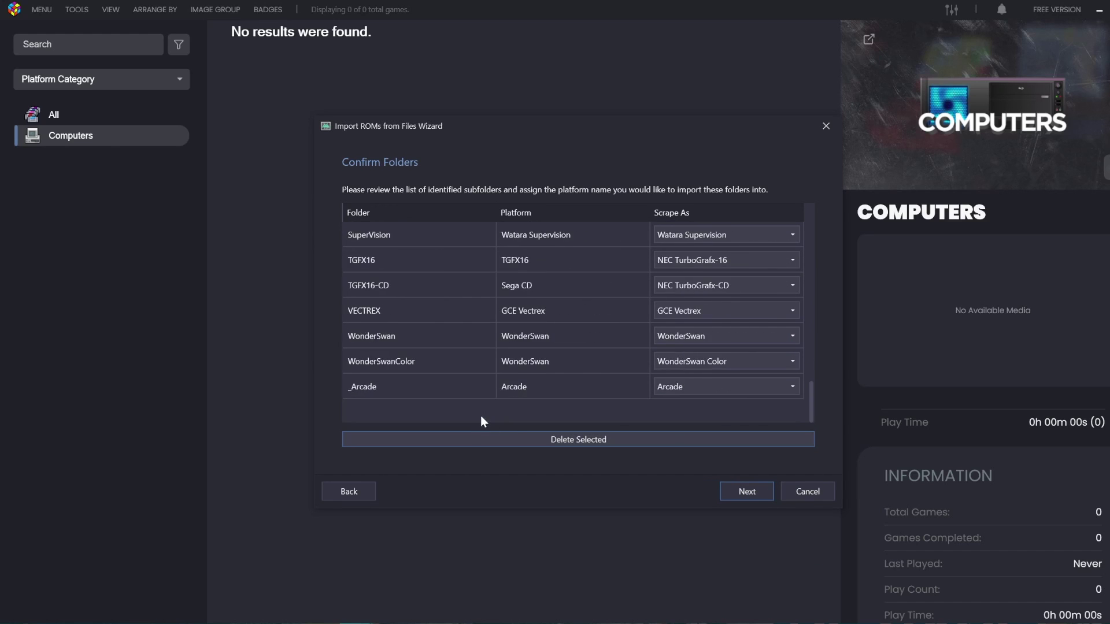
{"action": "scroll", "coordinate": [821, 332], "scroll_direction": "up", "scroll_amount": 5}
{"action": "scroll", "coordinate": [821, 332], "scroll_direction": "down", "scroll_amount": 1}
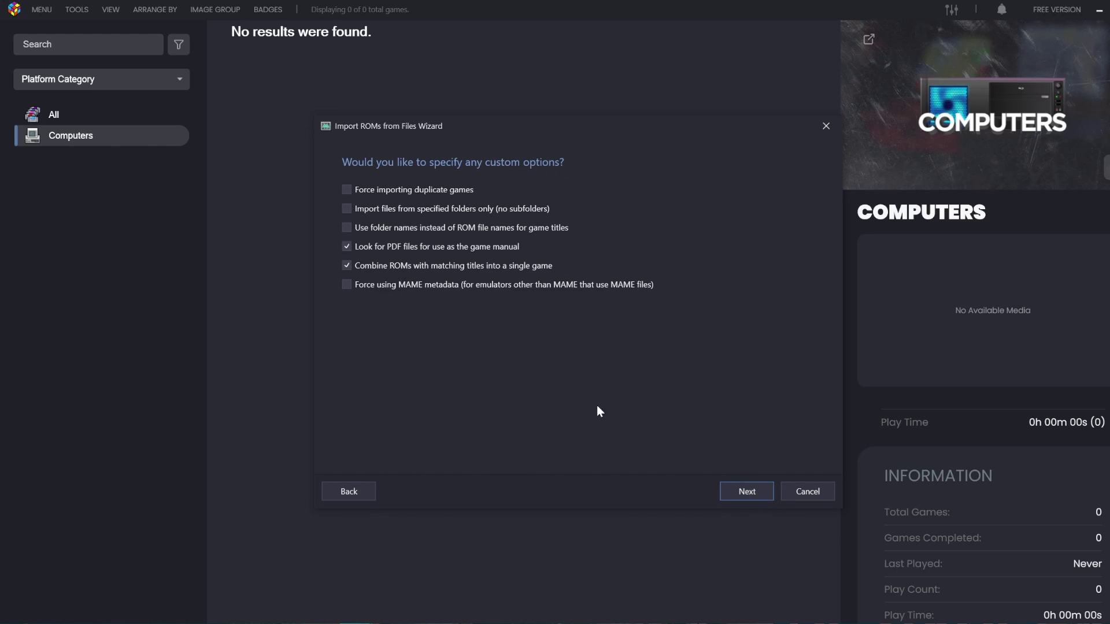
{"action": "left_click", "coordinate": [756, 492]}
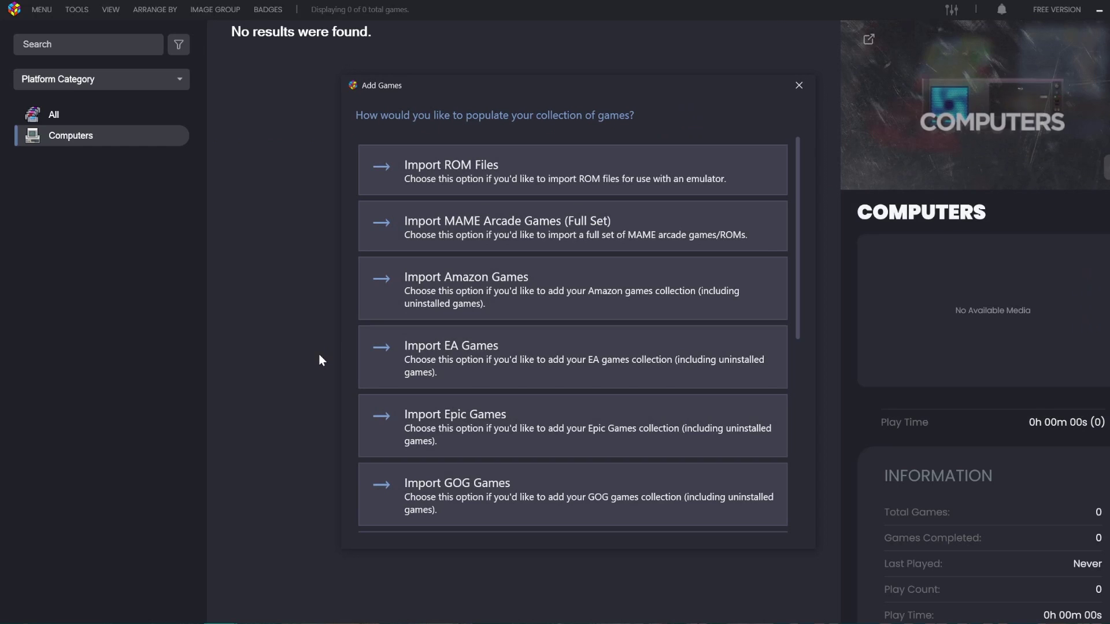
- Start a new ROM file import and add the AtariLynx folder from D:\1\#games
{"action": "left_click", "coordinate": [482, 165]}
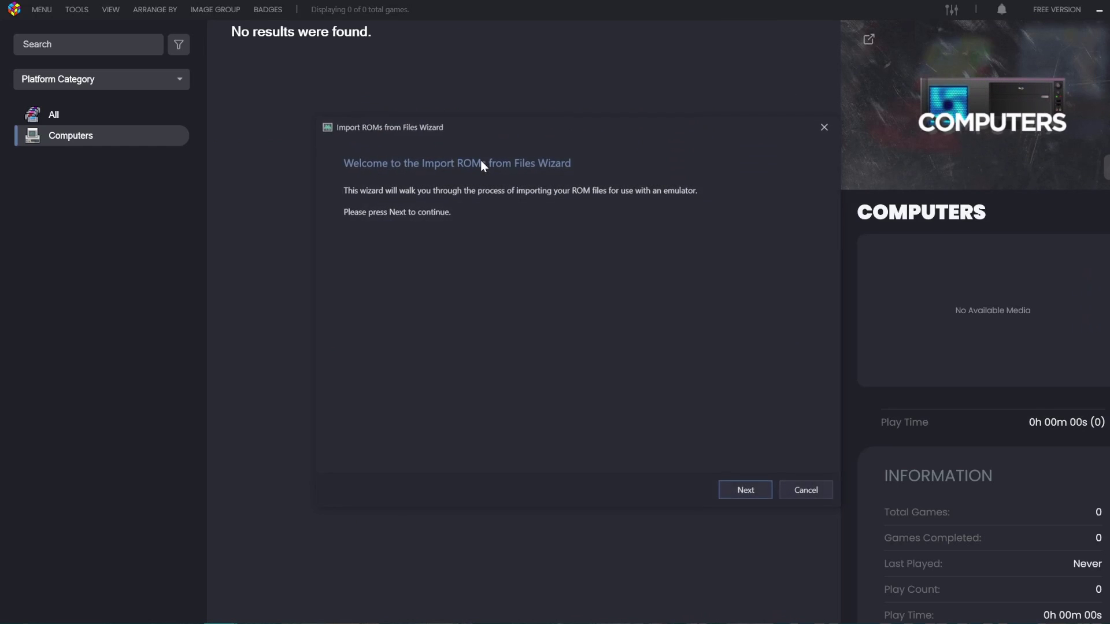
{"action": "left_click", "coordinate": [748, 490]}
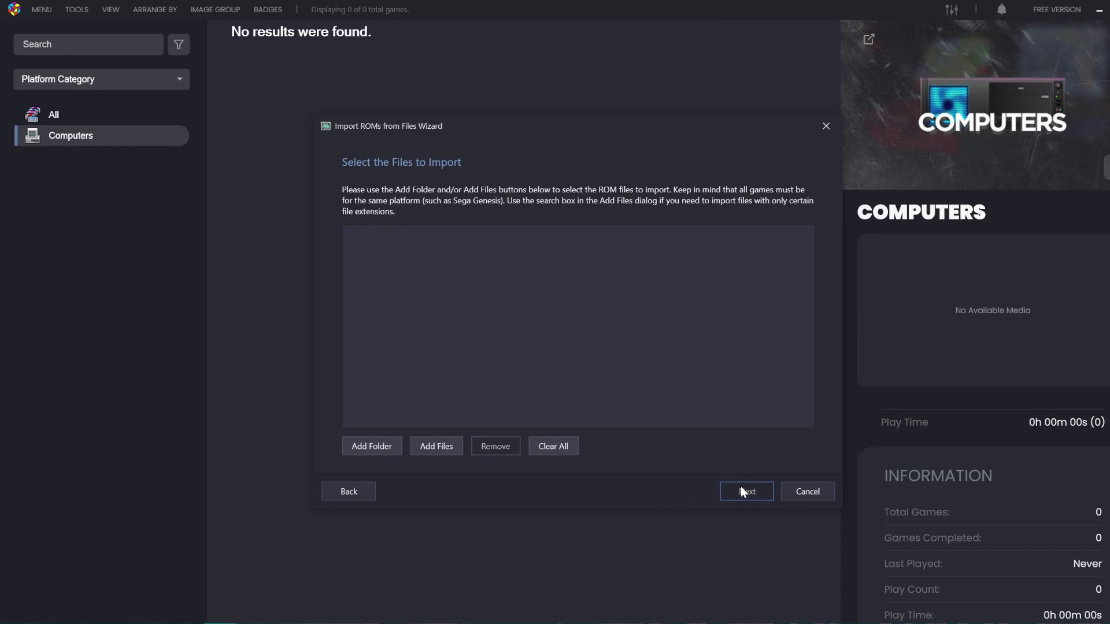
{"action": "left_click", "coordinate": [386, 447]}
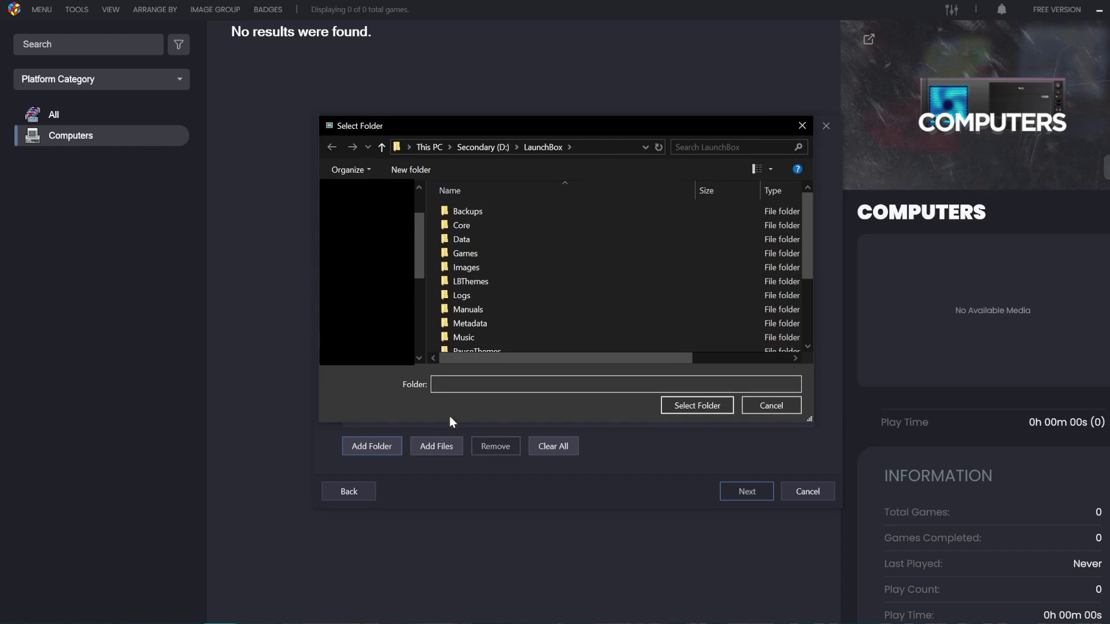
{"action": "left_click", "coordinate": [482, 147]}
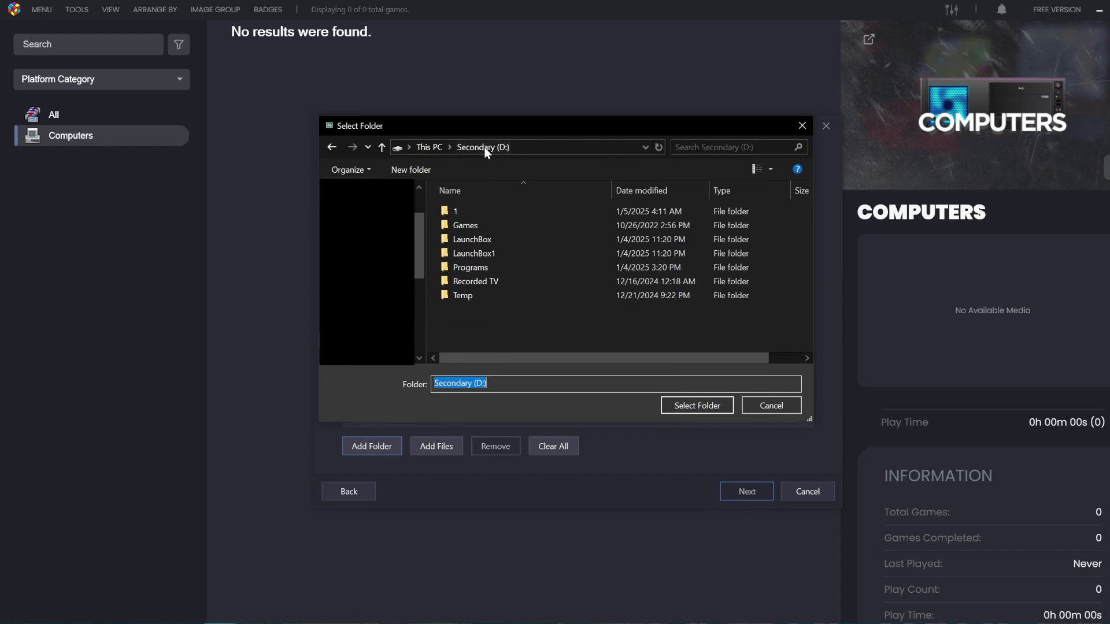
{"action": "double_click", "coordinate": [483, 210]}
{"action": "double_click", "coordinate": [483, 225]}
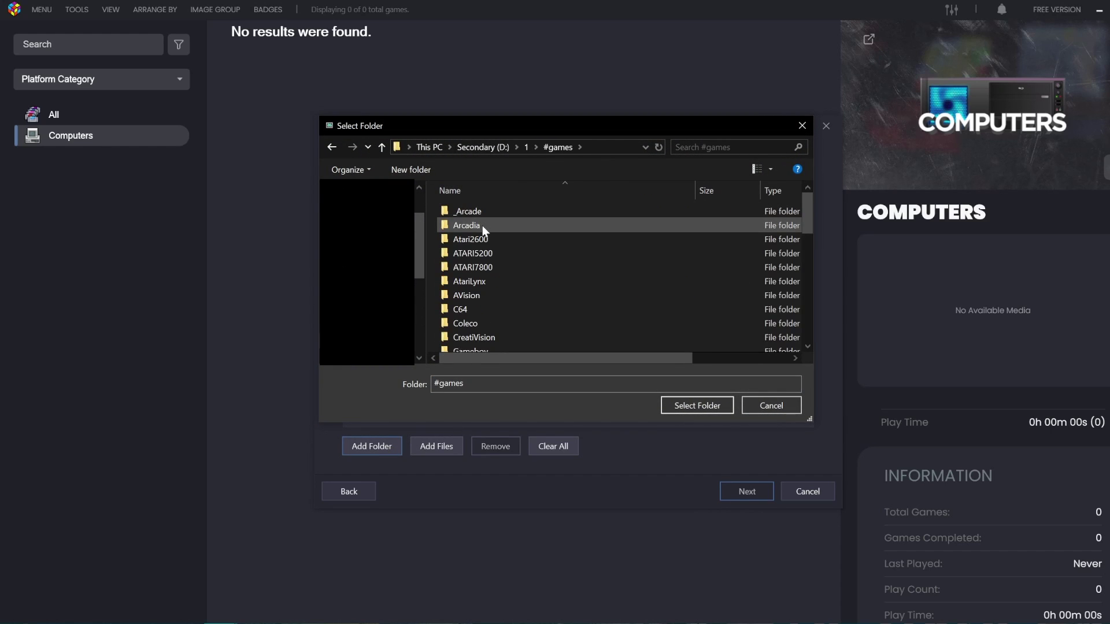
{"action": "double_click", "coordinate": [512, 282]}
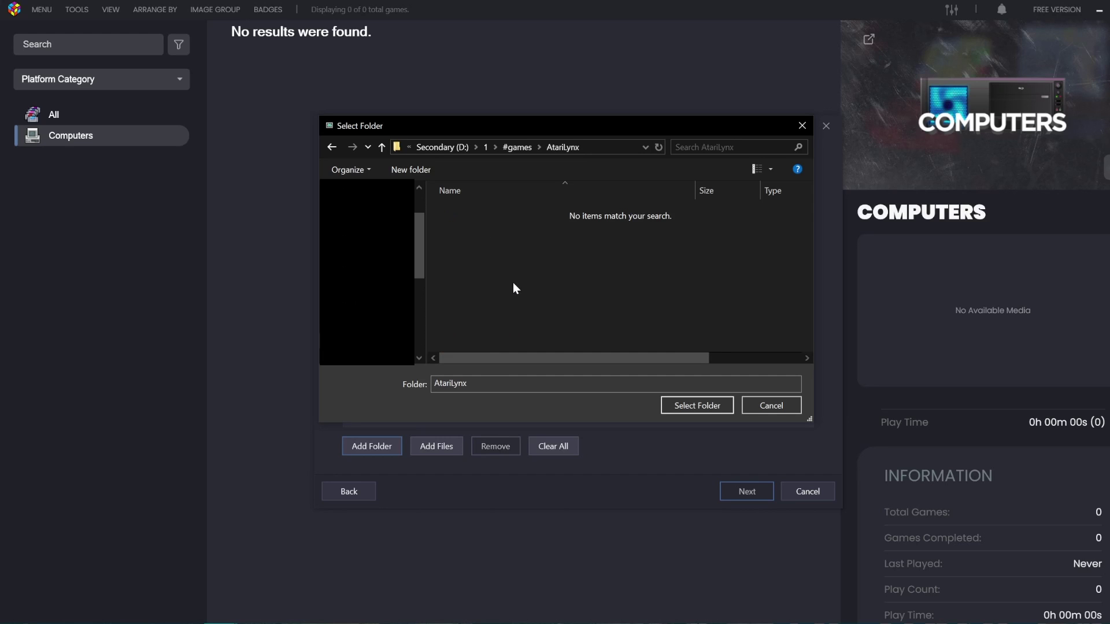
{"action": "left_click", "coordinate": [699, 406]}
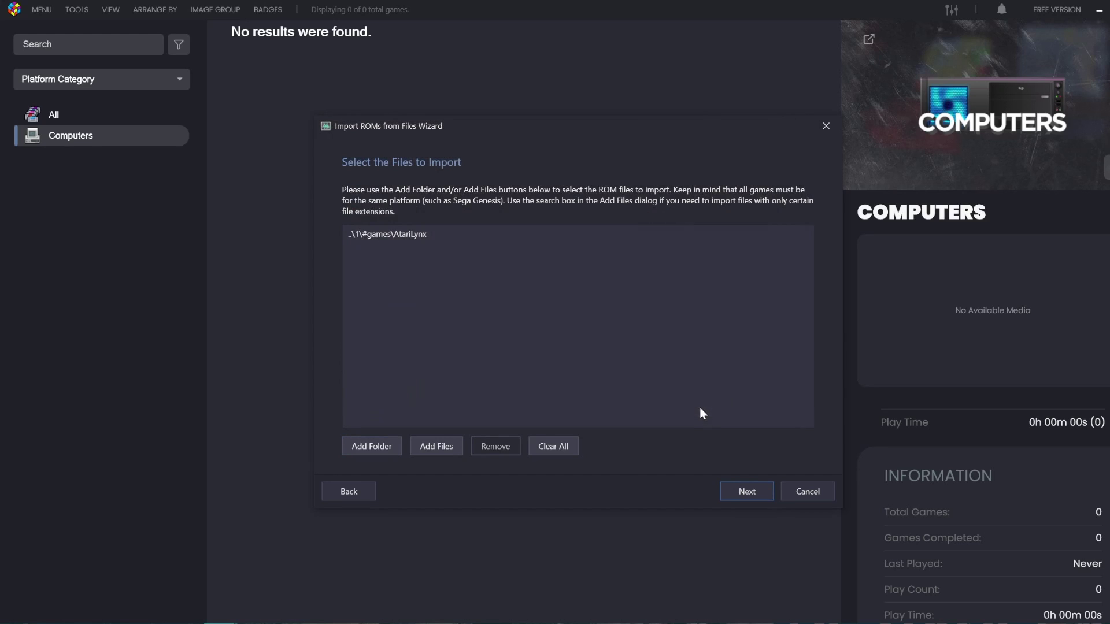
- Set the import platform to Atari Lynx and choose to configure the emulator manually
{"action": "left_click", "coordinate": [755, 492]}
{"action": "left_click", "coordinate": [573, 212]}
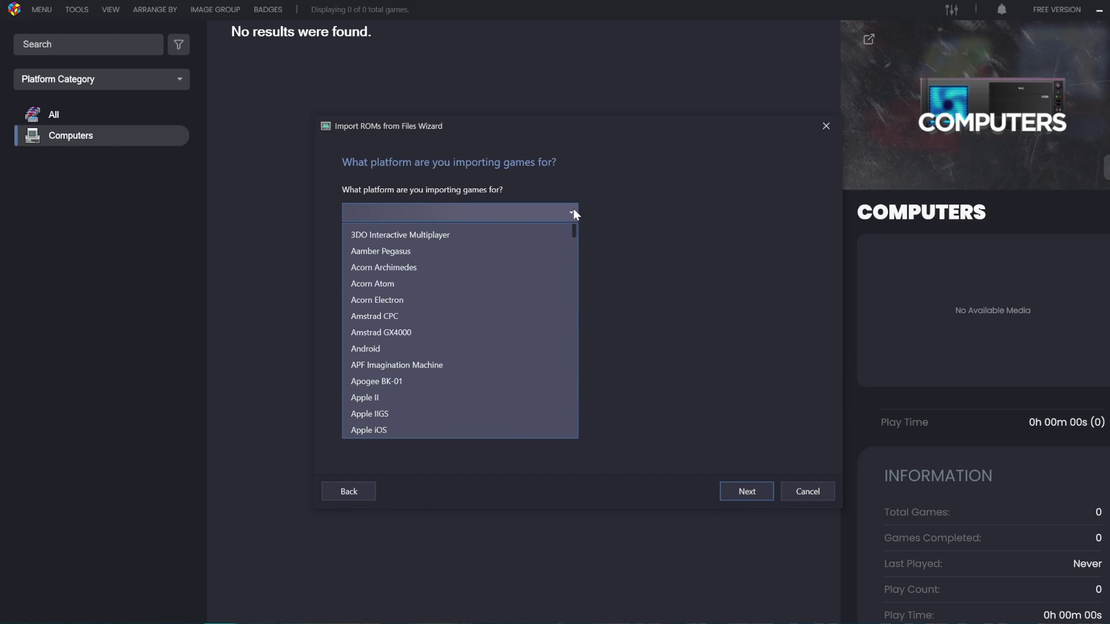
{"action": "scroll", "coordinate": [559, 297], "scroll_direction": "down", "scroll_amount": 2}
{"action": "scroll", "coordinate": [559, 302], "scroll_direction": "down", "scroll_amount": 1}
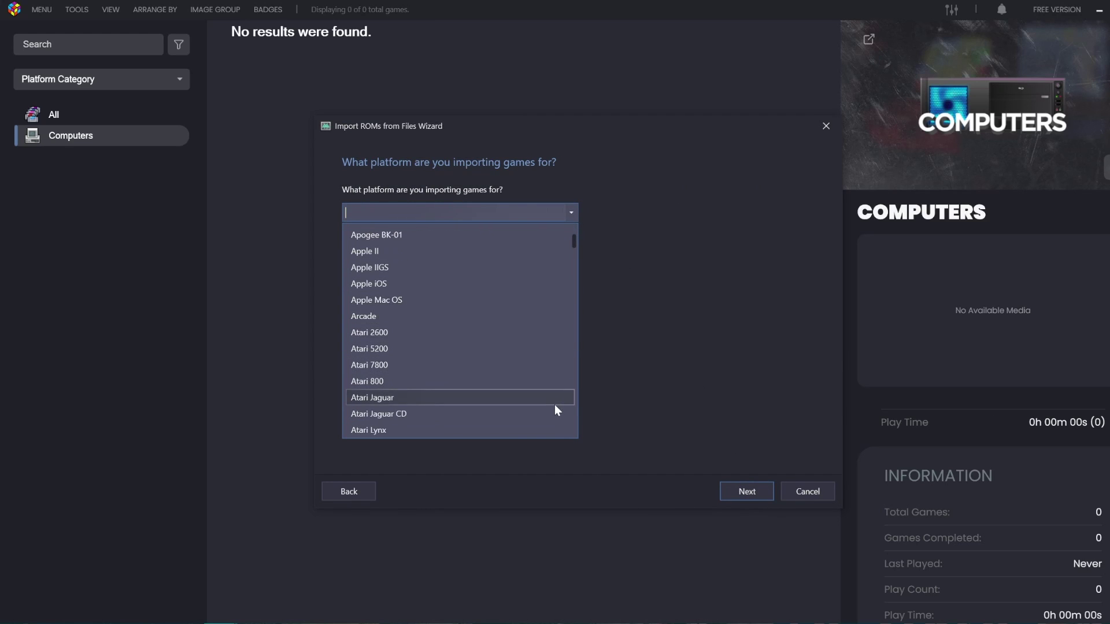
{"action": "scroll", "coordinate": [536, 390], "scroll_direction": "down", "scroll_amount": 1}
{"action": "left_click", "coordinate": [539, 388]}
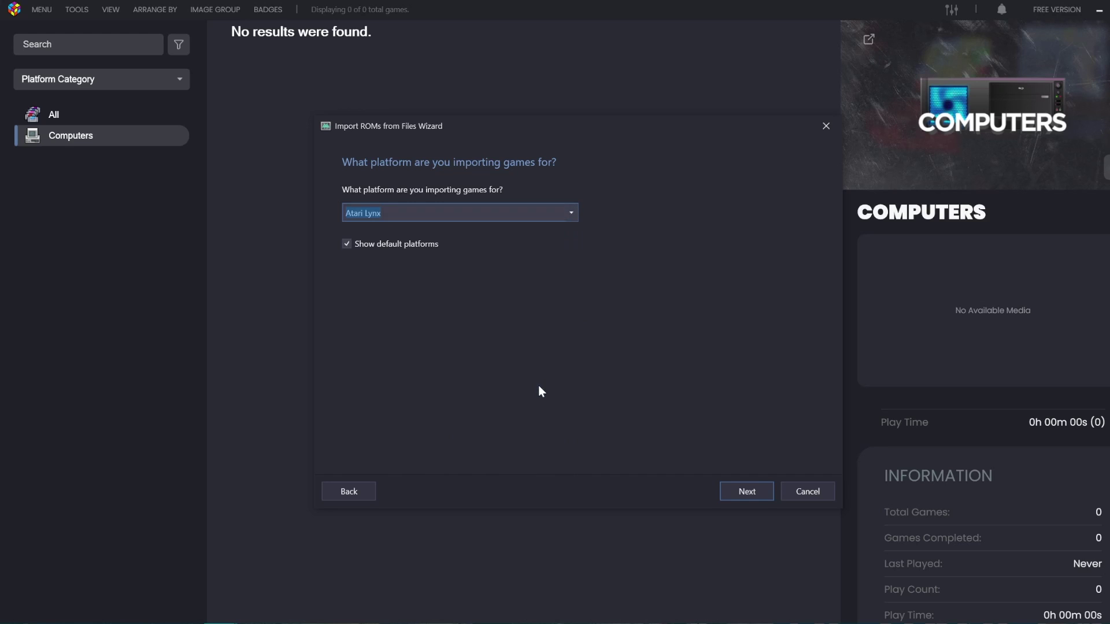
{"action": "left_click", "coordinate": [734, 489]}
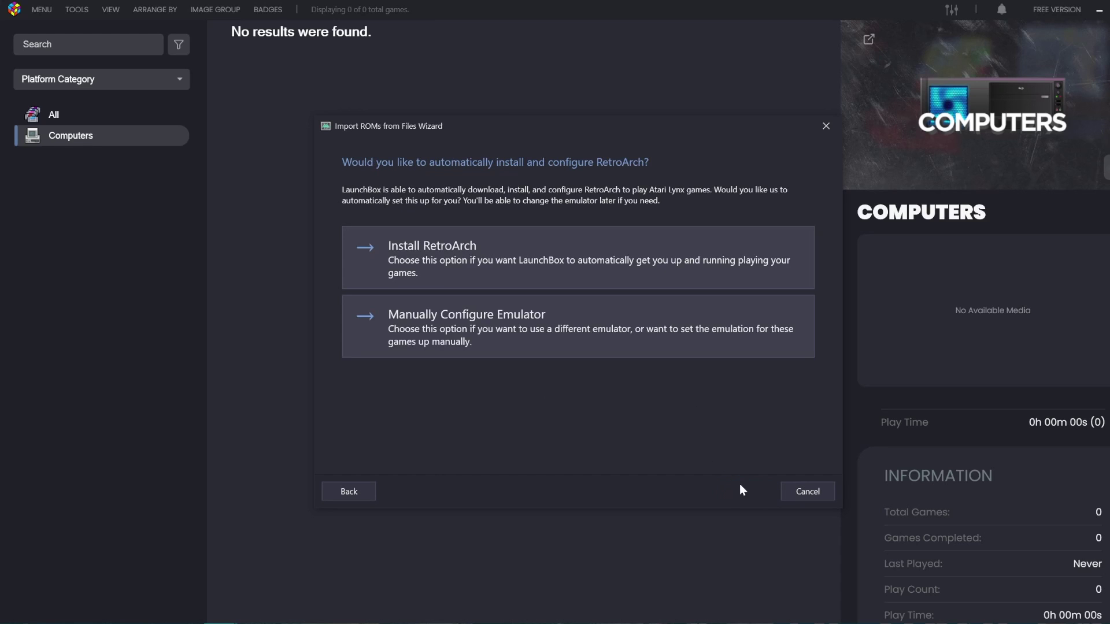
{"action": "left_click", "coordinate": [594, 331]}
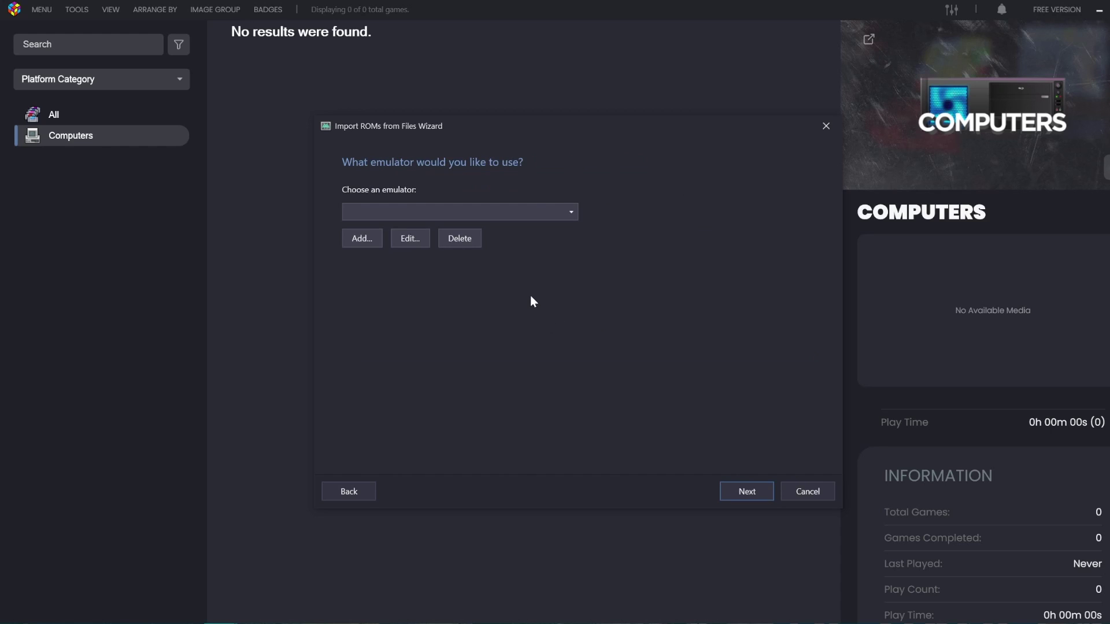
- Add an emulator named Launcher-Drive with Launcher-Drive.vbs from the LaunchBox Games folder as its application
{"action": "left_click", "coordinate": [362, 239]}
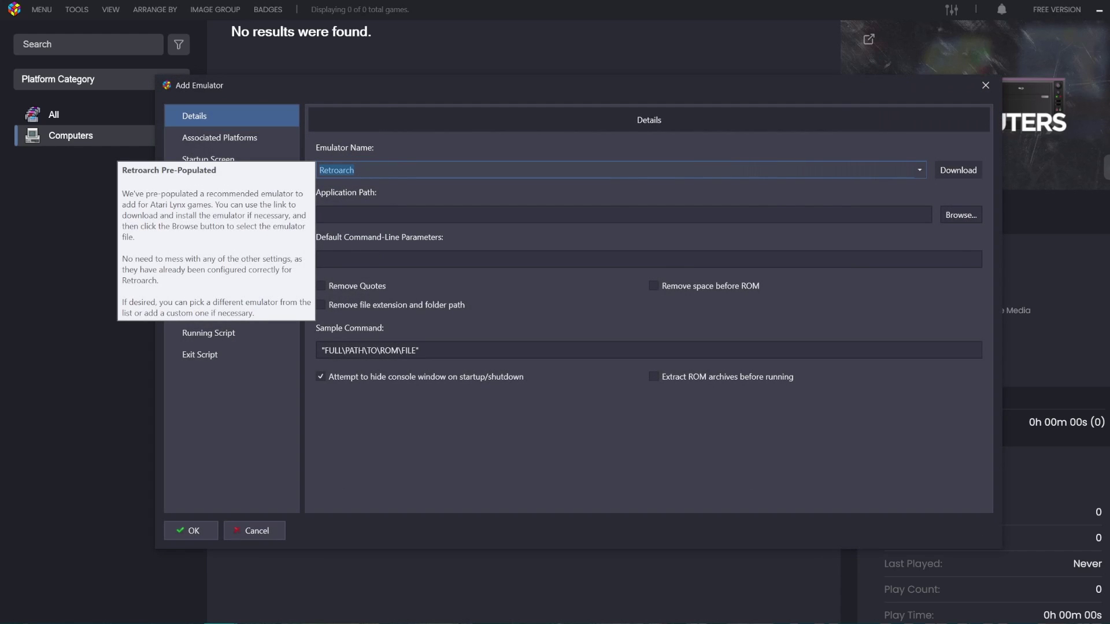
{"action": "type", "text": "Launcher-Drive"}
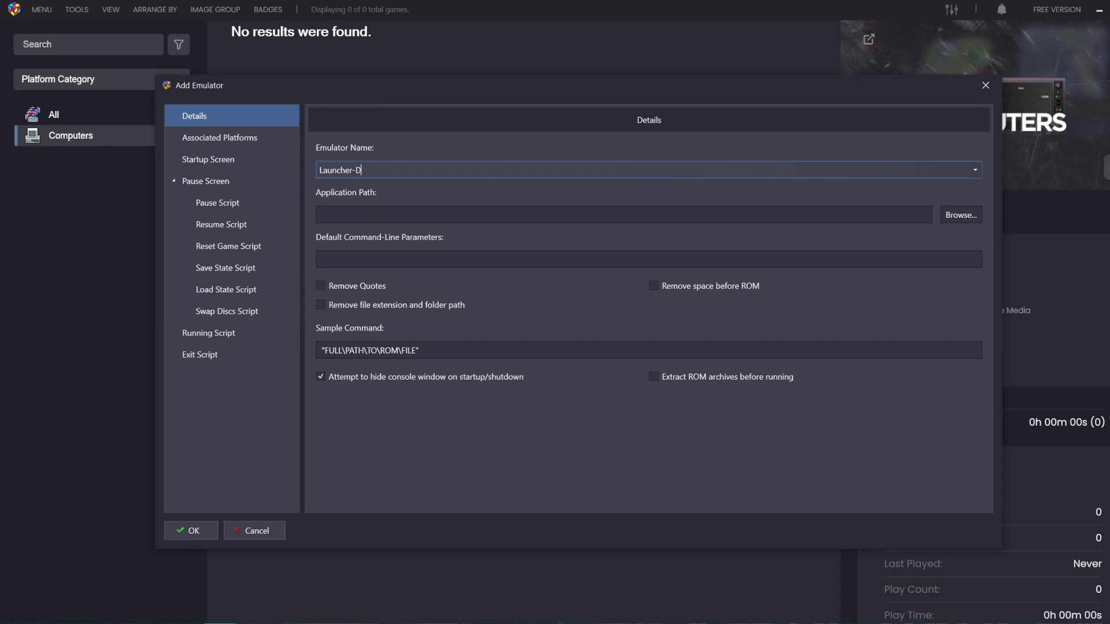
{"action": "left_click", "coordinate": [971, 217]}
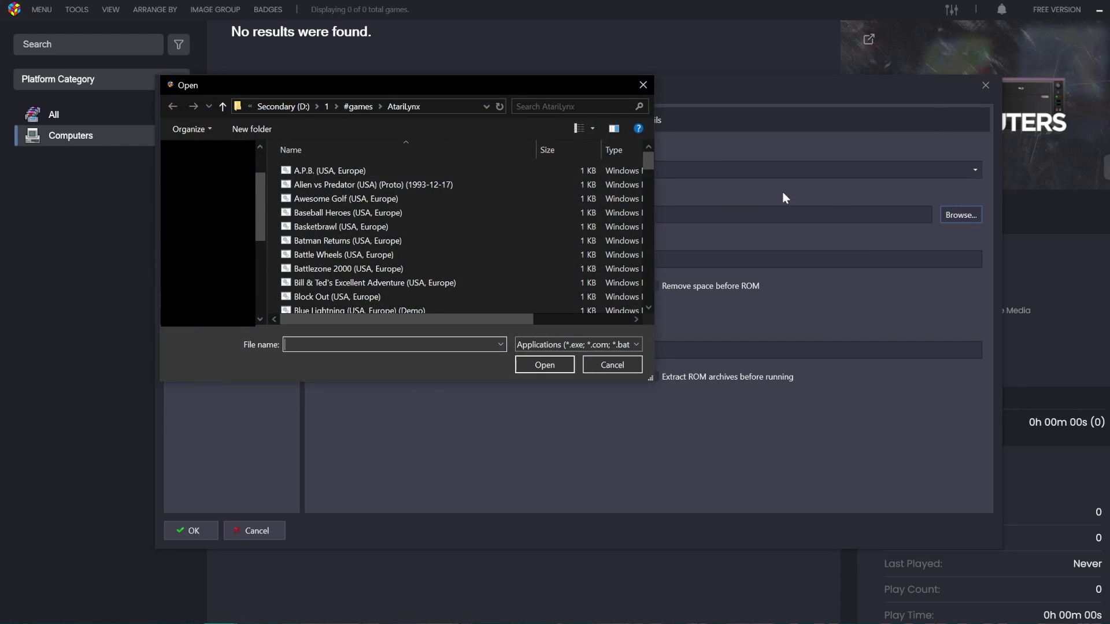
{"action": "left_click", "coordinate": [262, 107]}
{"action": "double_click", "coordinate": [323, 197]}
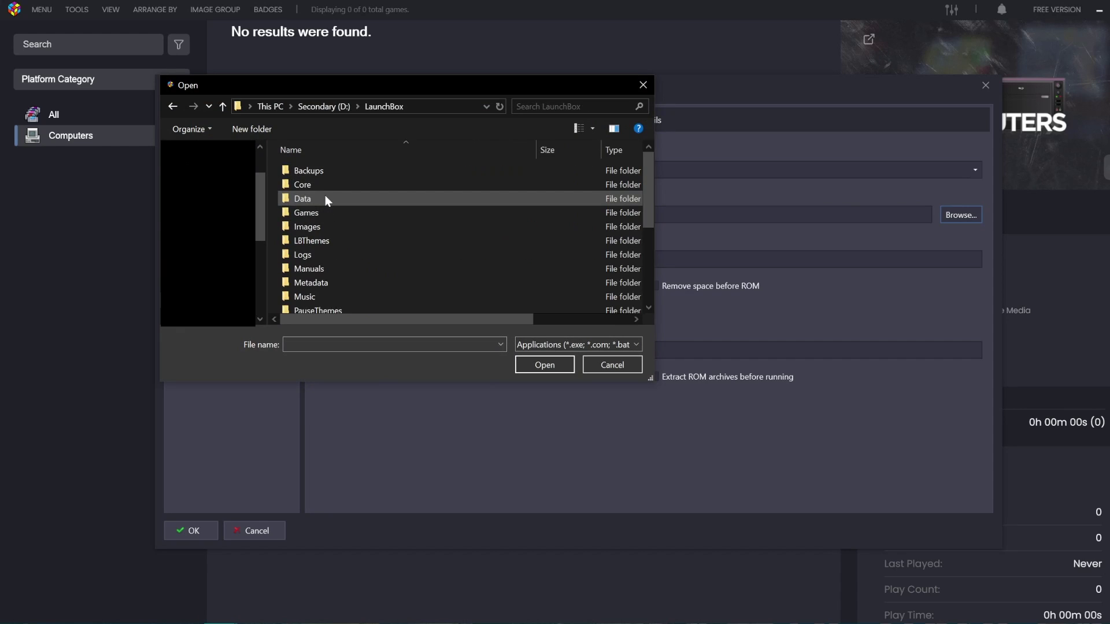
{"action": "double_click", "coordinate": [325, 209]}
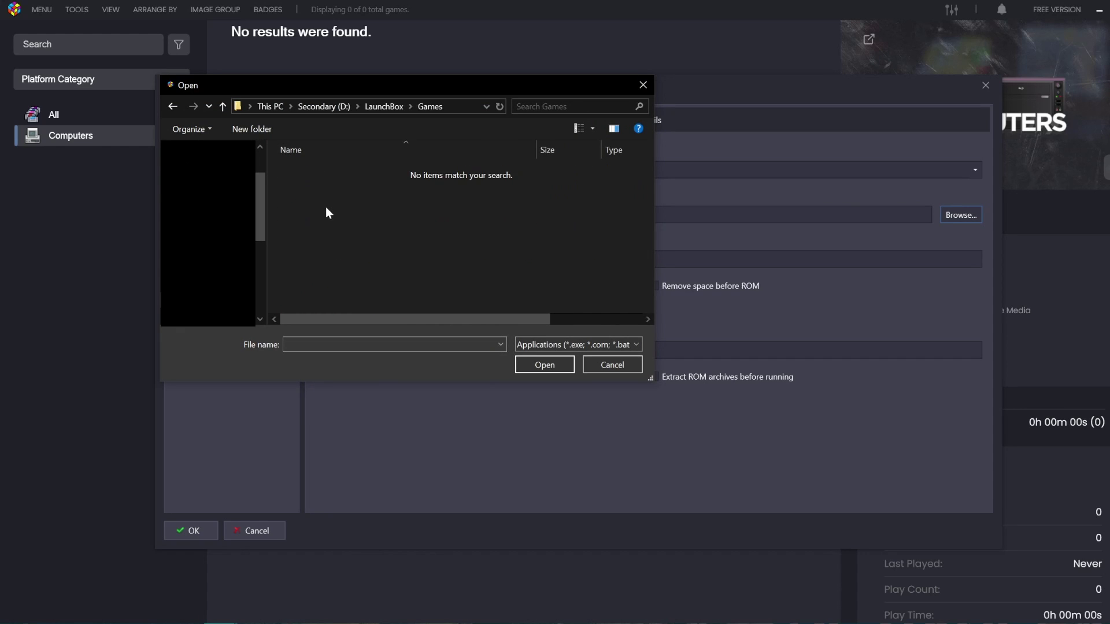
{"action": "left_click", "coordinate": [578, 344]}
{"action": "left_click", "coordinate": [576, 368]}
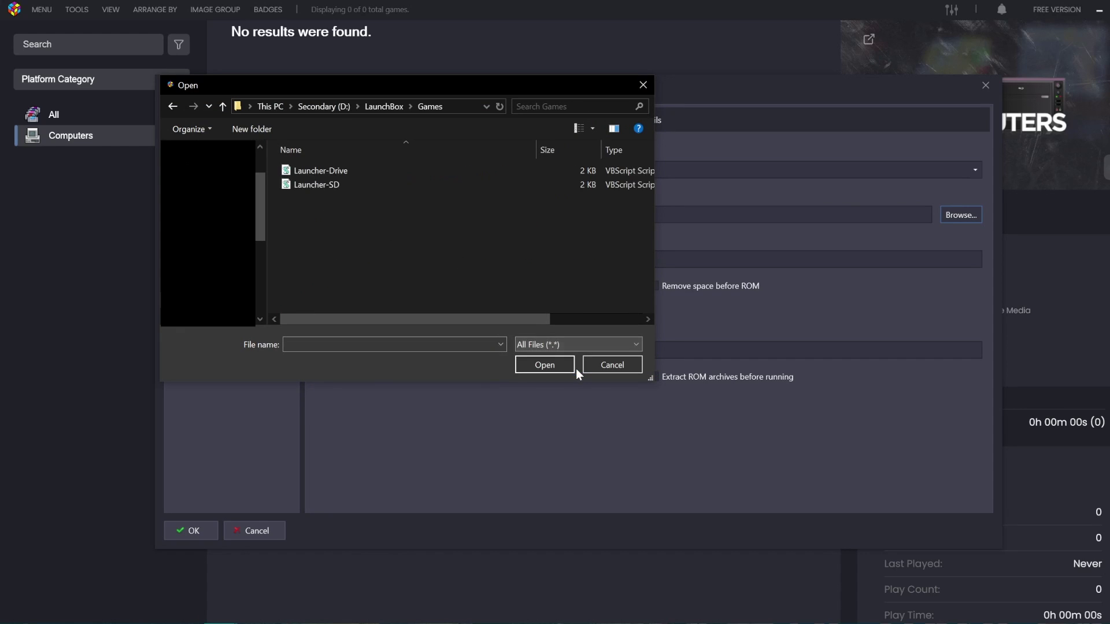
{"action": "left_click", "coordinate": [335, 172]}
{"action": "double_click", "coordinate": [335, 172]}
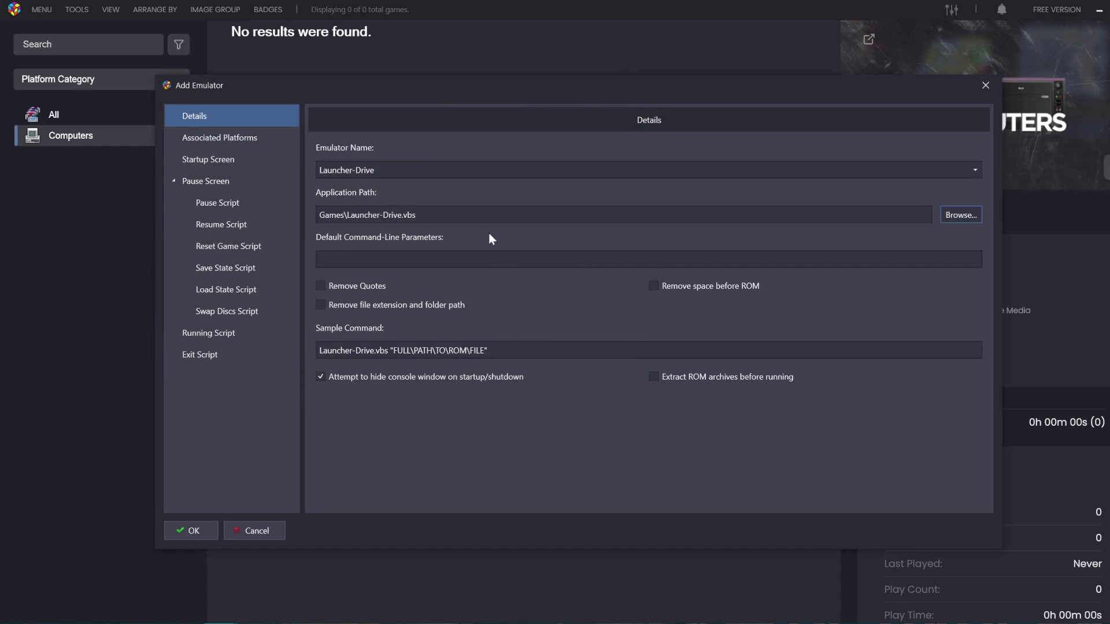
{"action": "left_click", "coordinate": [191, 531]}
- Choose to move the files into the LaunchBox games folder and keep the local metadata database search enabled
{"action": "left_click", "coordinate": [737, 493]}
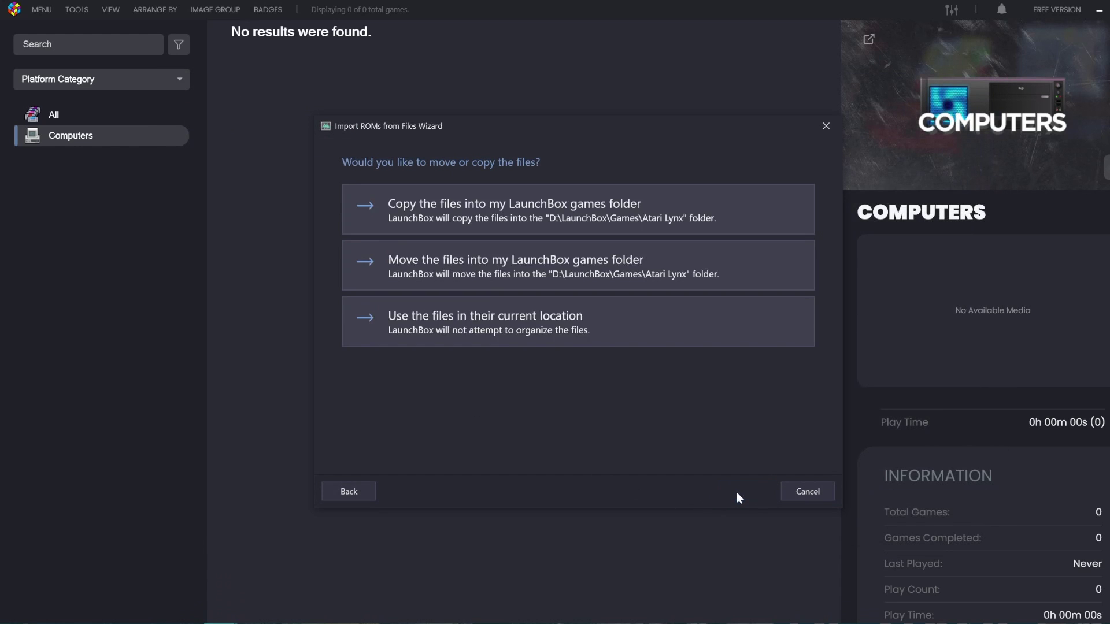
{"action": "left_click", "coordinate": [481, 261]}
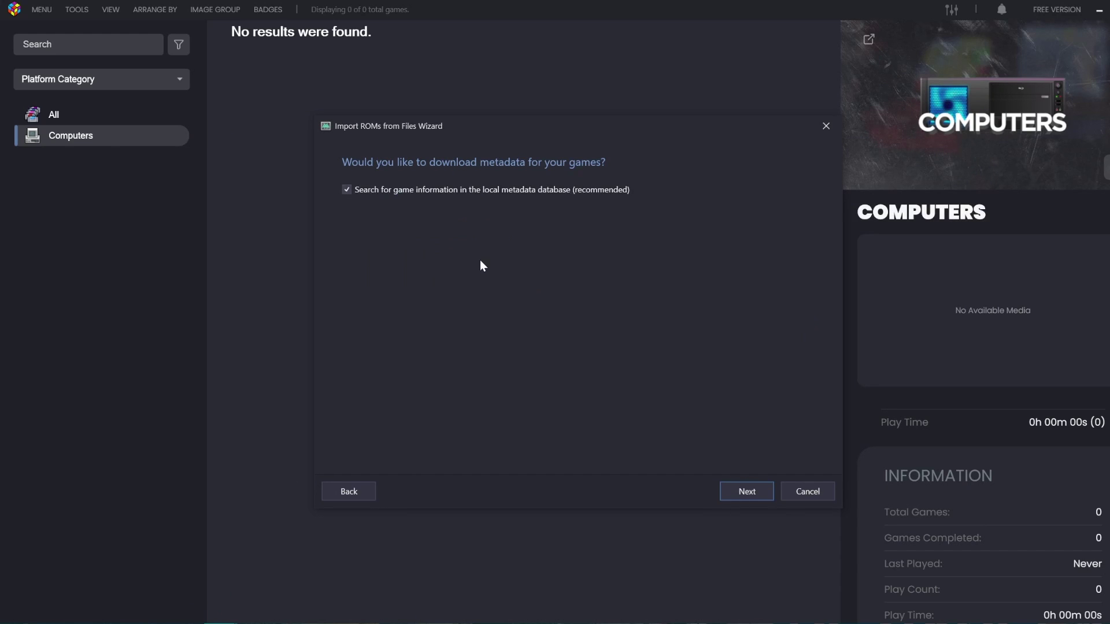
{"action": "left_click", "coordinate": [734, 490]}
- Add Fanart - Box - Front and Fanart - Box - Back to the image types downloaded for the games
{"action": "scroll", "coordinate": [533, 305], "scroll_direction": "down", "scroll_amount": 4}
{"action": "scroll", "coordinate": [533, 305], "scroll_direction": "down", "scroll_amount": 2}
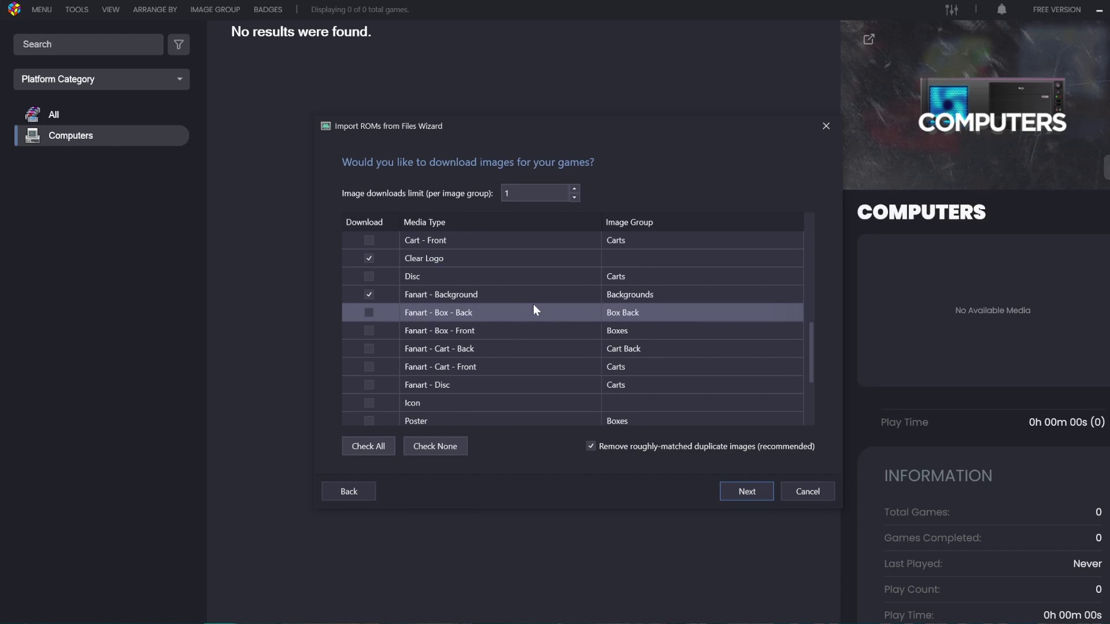
{"action": "left_click", "coordinate": [370, 332]}
{"action": "left_click", "coordinate": [369, 330]}
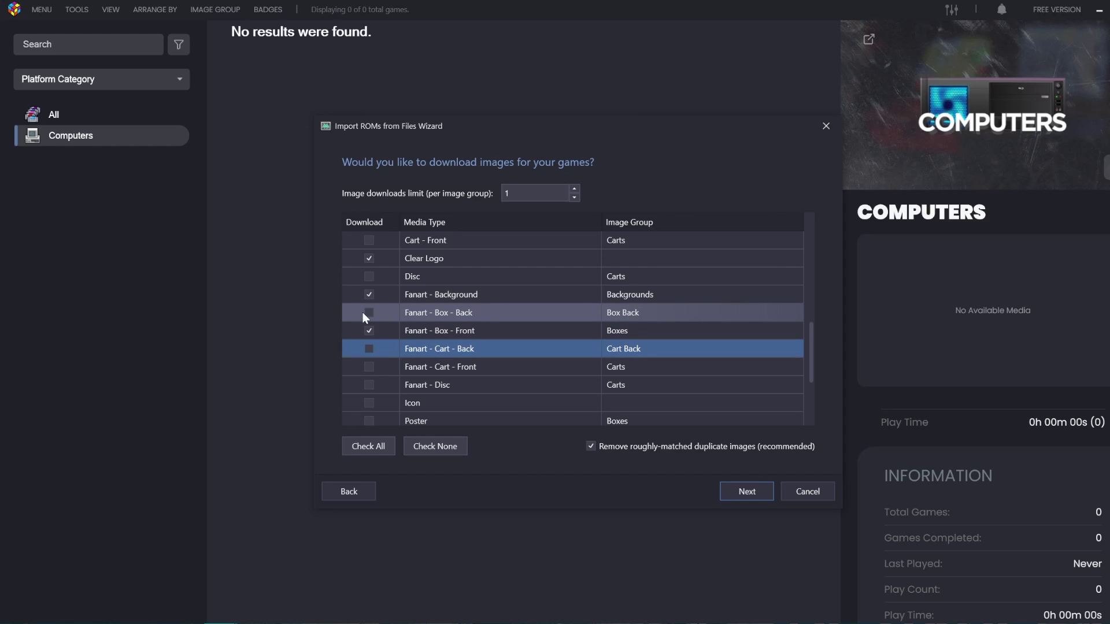
{"action": "left_click", "coordinate": [364, 313]}
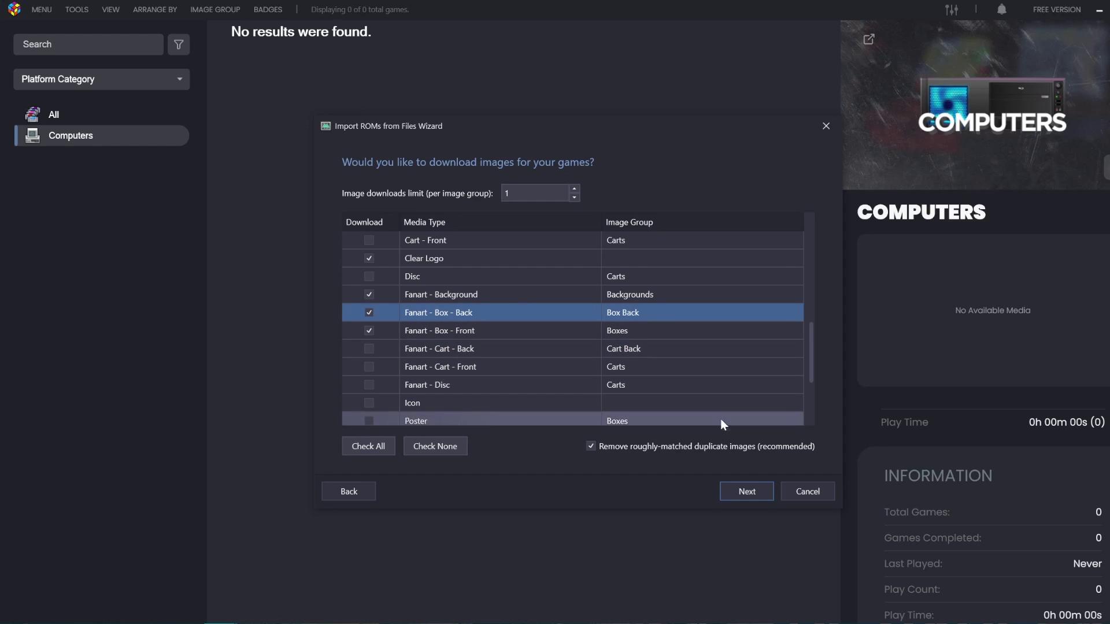
- Skip the EmuMovies setup, keep the default custom options and finish importing the Atari Lynx games
{"action": "left_click", "coordinate": [738, 502]}
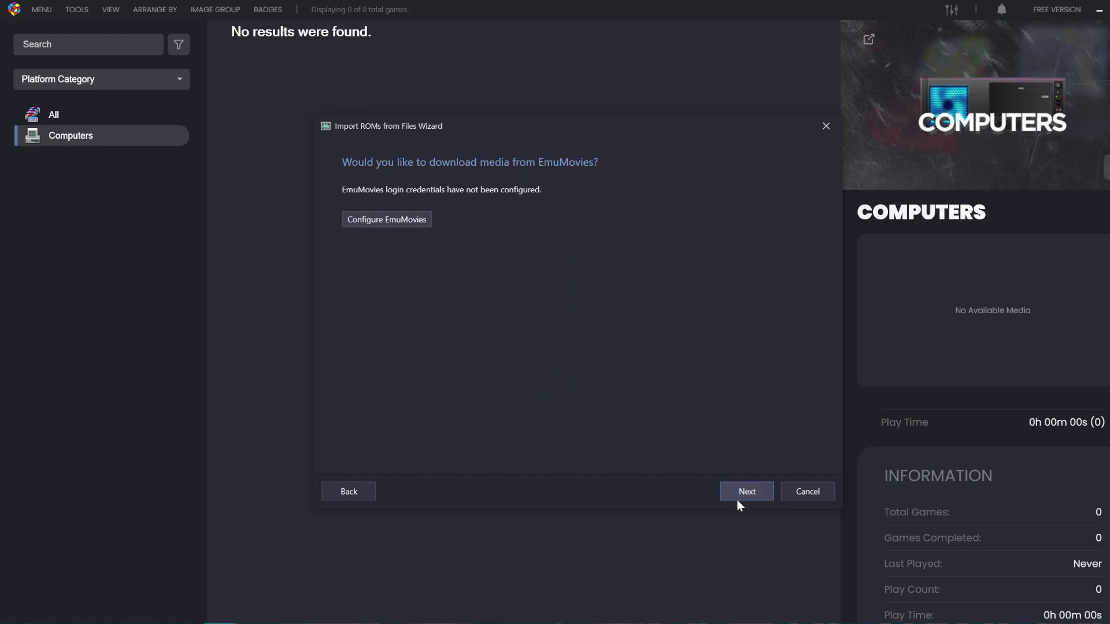
{"action": "left_click", "coordinate": [743, 497]}
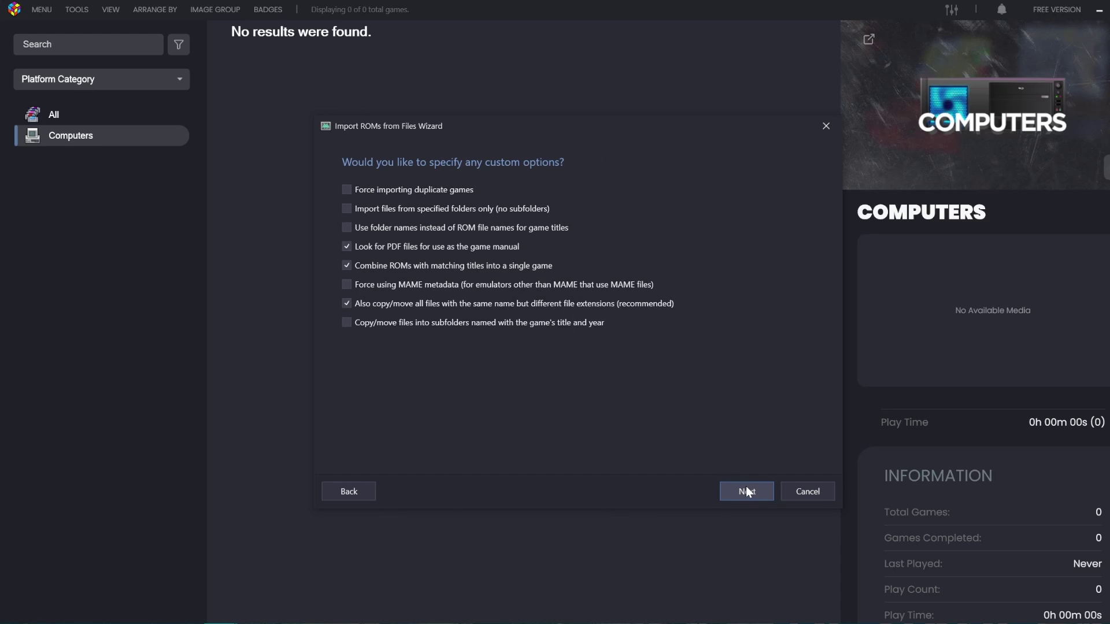
{"action": "left_click", "coordinate": [746, 491]}
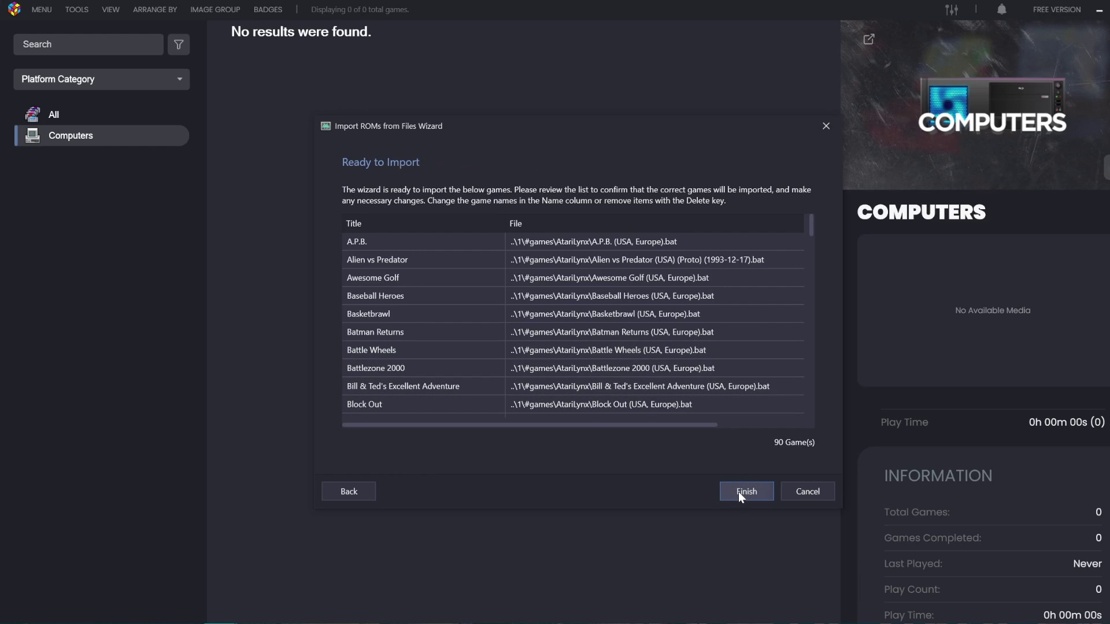
{"action": "left_click", "coordinate": [739, 492]}
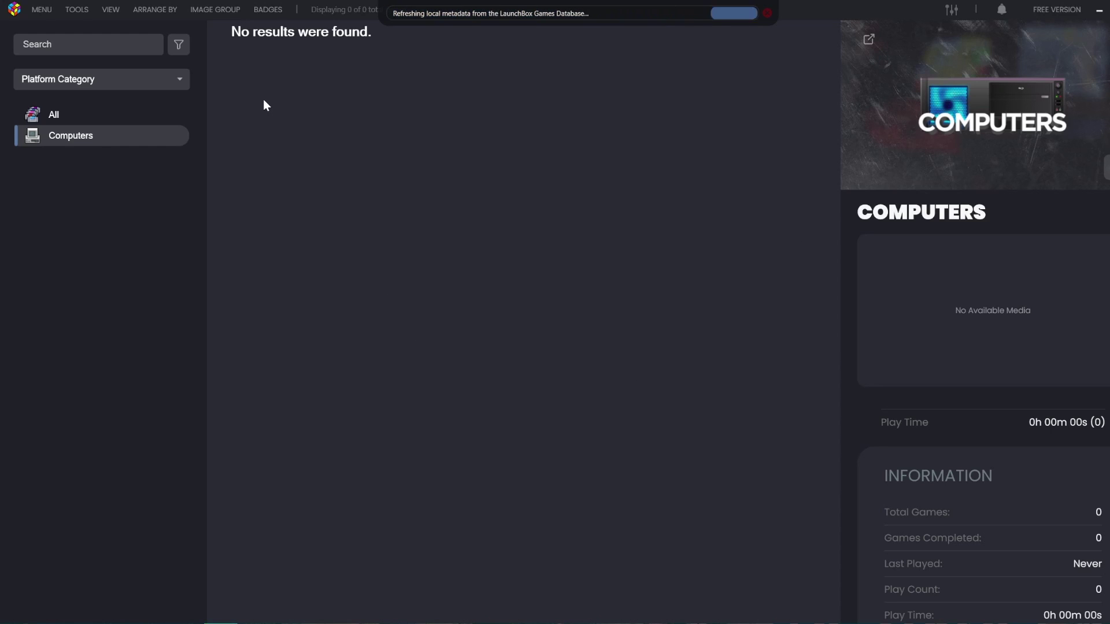
{"action": "left_click", "coordinate": [151, 149]}
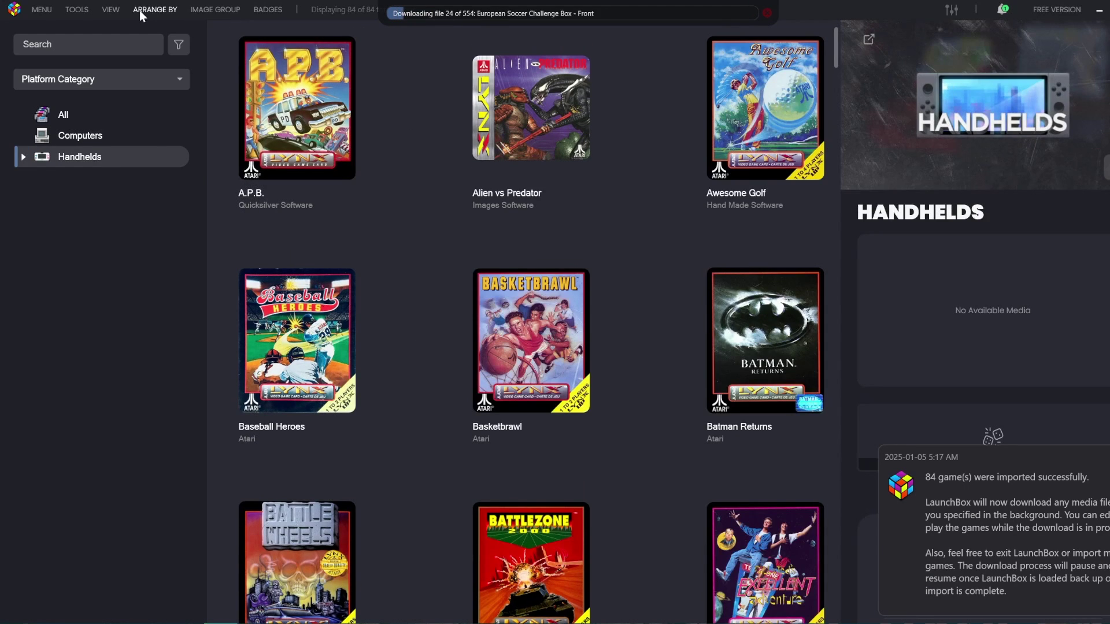
- Start another ROM file import and add the _Arcade folder from D:\1\#games
{"action": "left_click", "coordinate": [115, 9]}
{"action": "left_click", "coordinate": [75, 9]}
{"action": "mouse_move", "coordinate": [164, 28]}
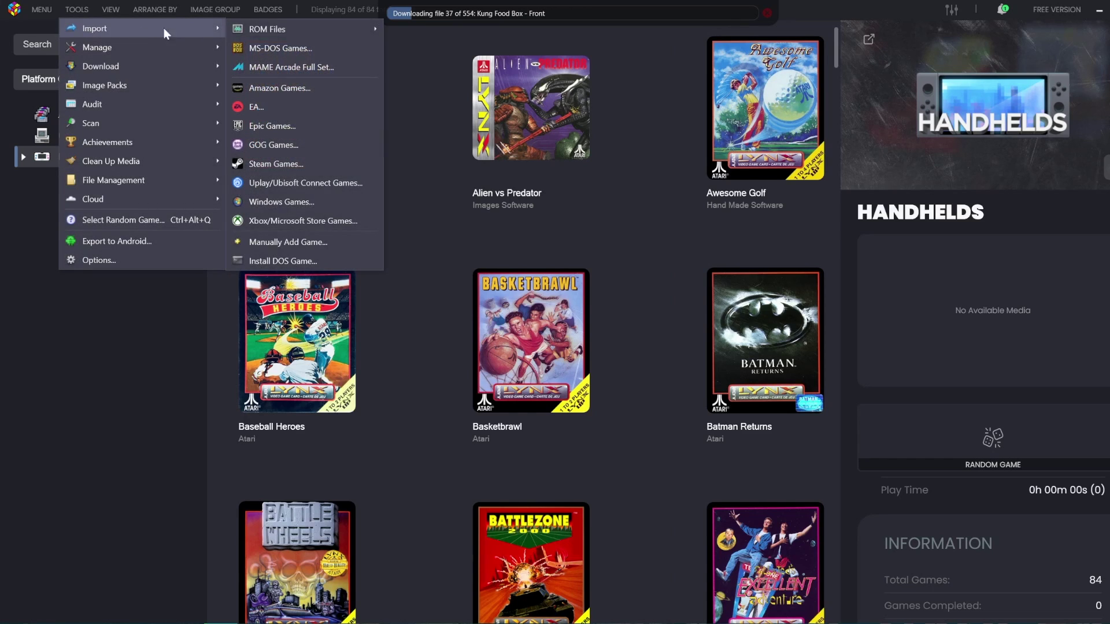
{"action": "mouse_move", "coordinate": [291, 25]}
{"action": "left_click", "coordinate": [428, 23]}
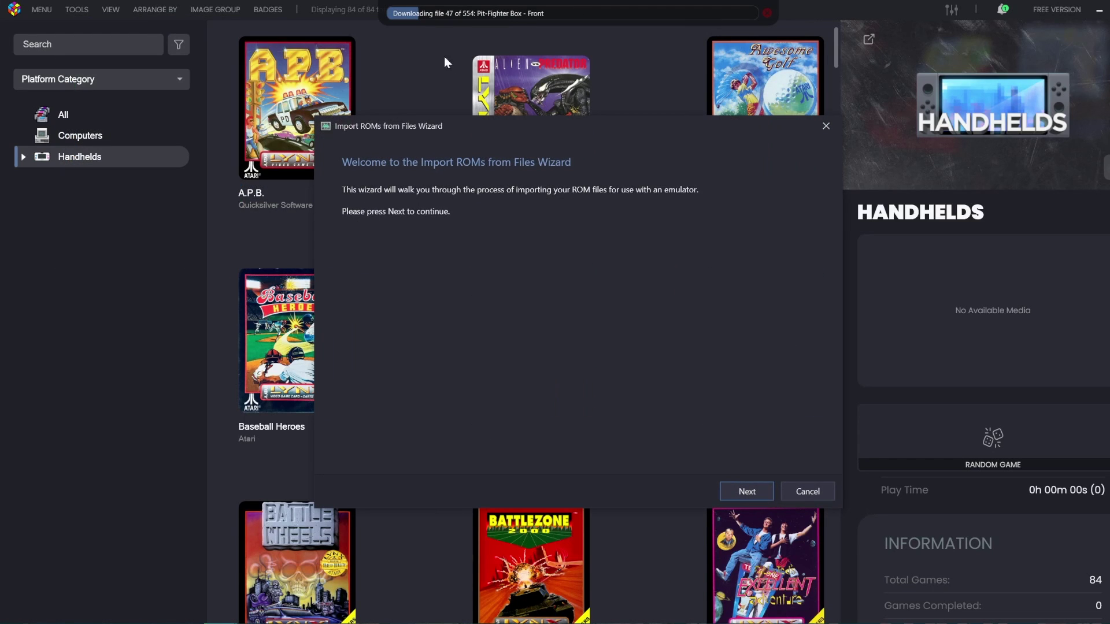
{"action": "left_click", "coordinate": [743, 493]}
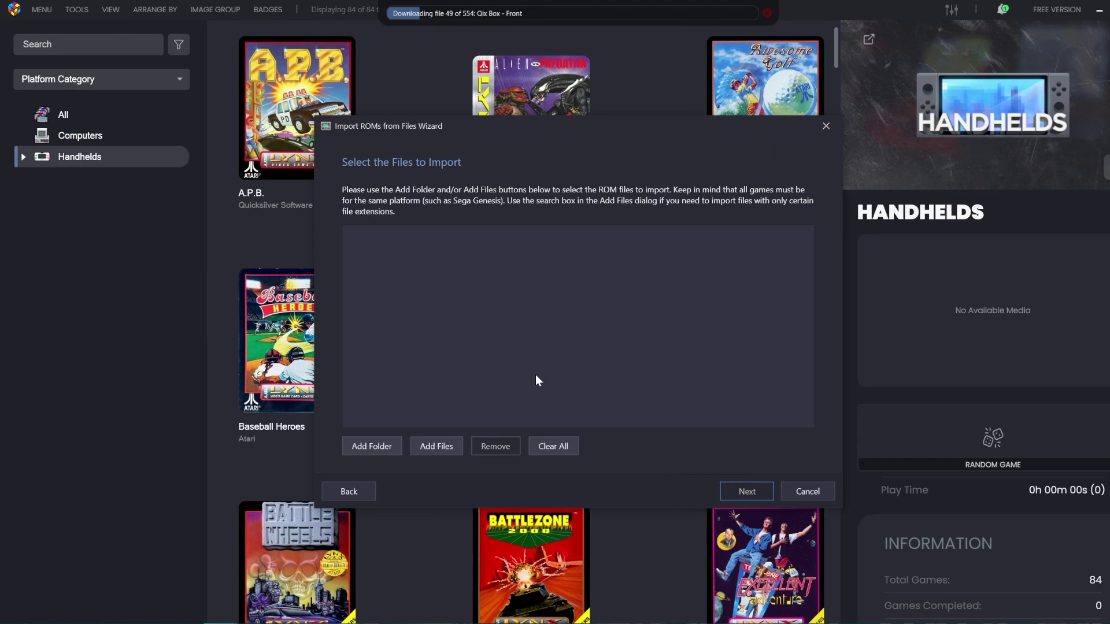
{"action": "left_click", "coordinate": [368, 448]}
{"action": "double_click", "coordinate": [466, 253]}
{"action": "double_click", "coordinate": [483, 213]}
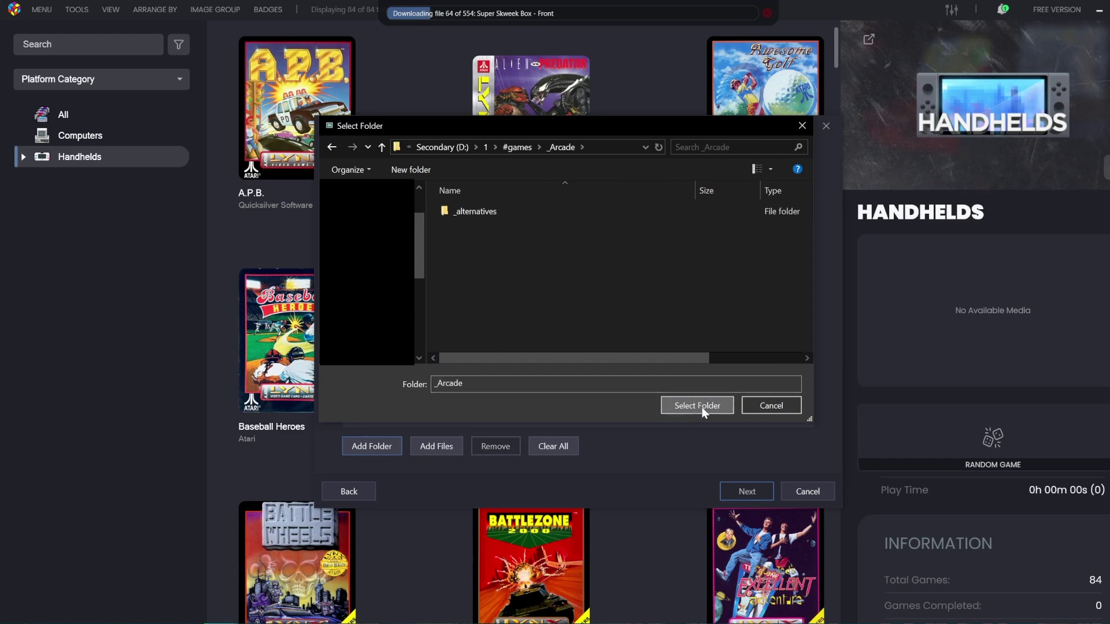
{"action": "left_click", "coordinate": [697, 405]}
{"action": "left_click", "coordinate": [744, 492]}
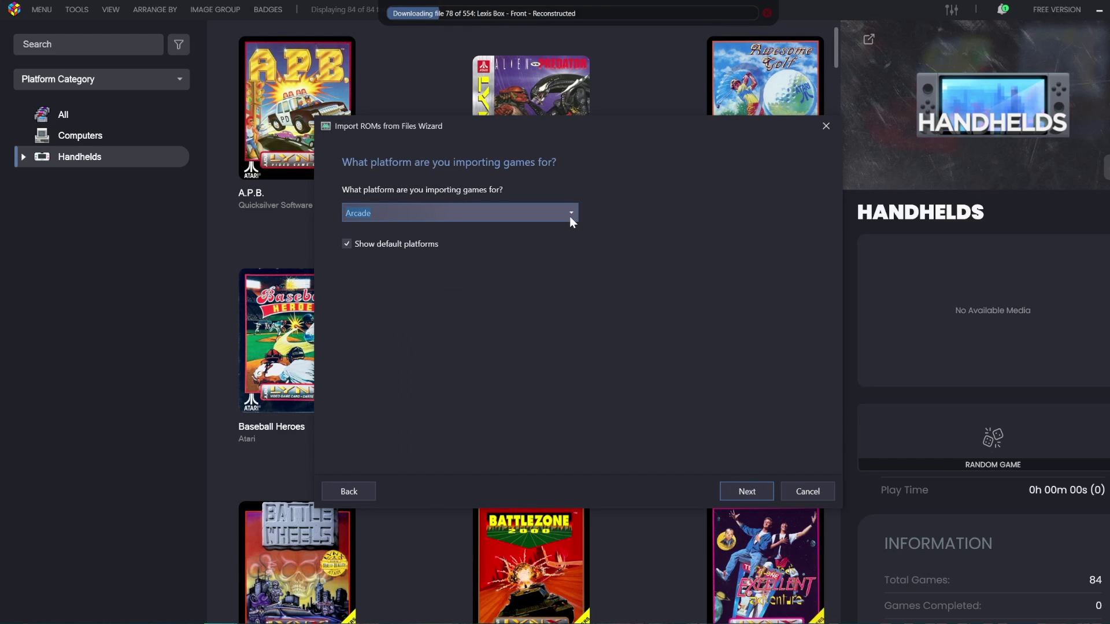
- Keep Arcade as the import platform and start adding an emulator named Launcher-SD
{"action": "left_click", "coordinate": [570, 216]}
{"action": "left_click", "coordinate": [745, 492]}
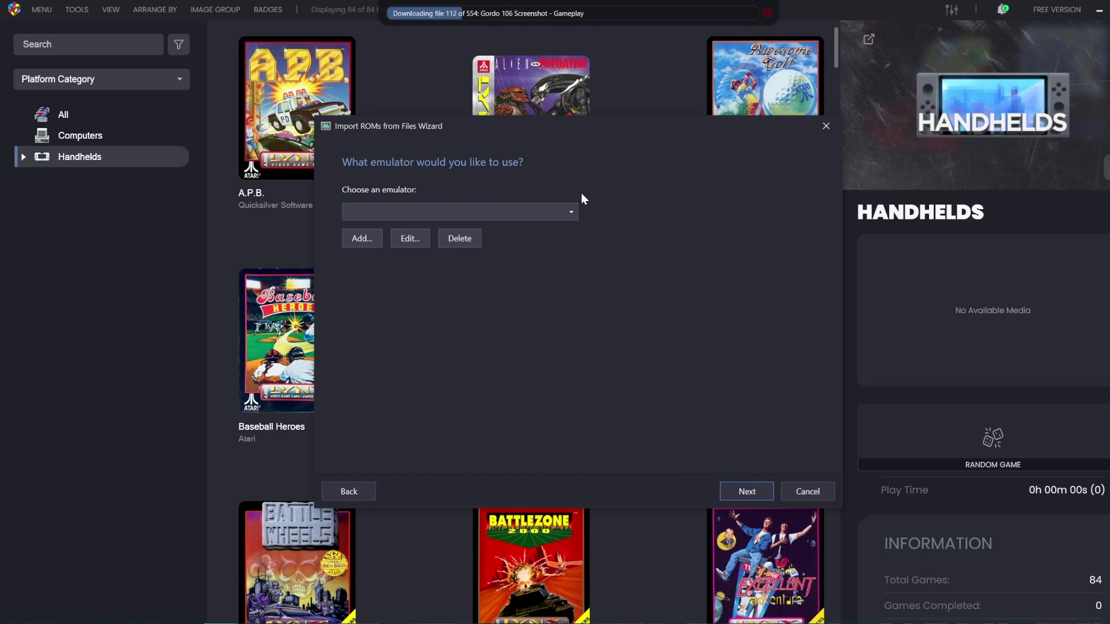
{"action": "left_click", "coordinate": [370, 235]}
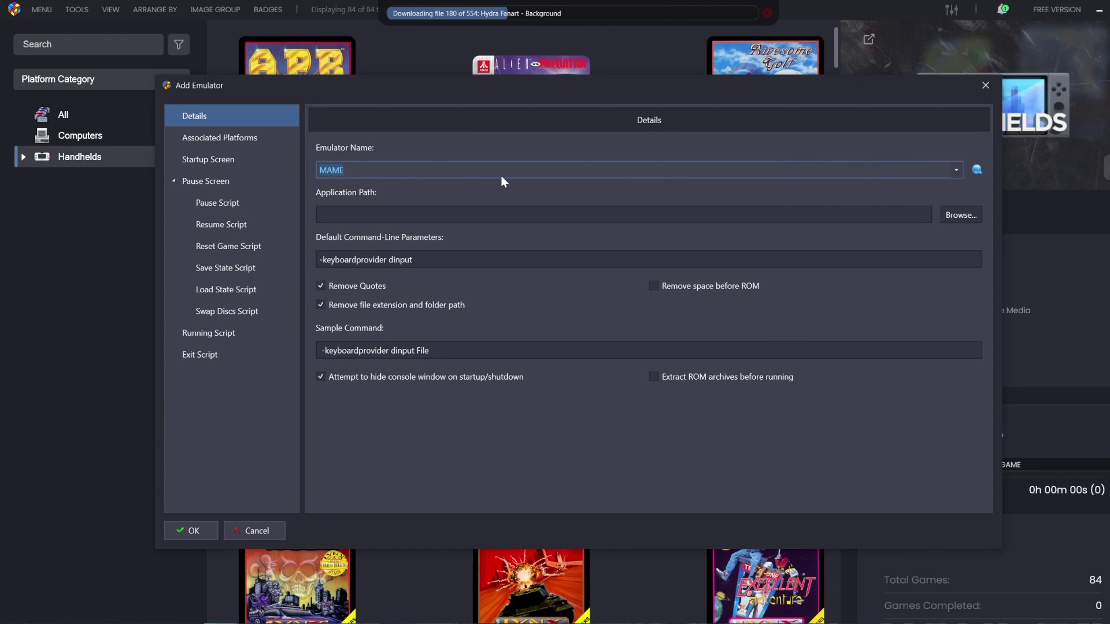
{"action": "type", "text": "Launcher-SD"}
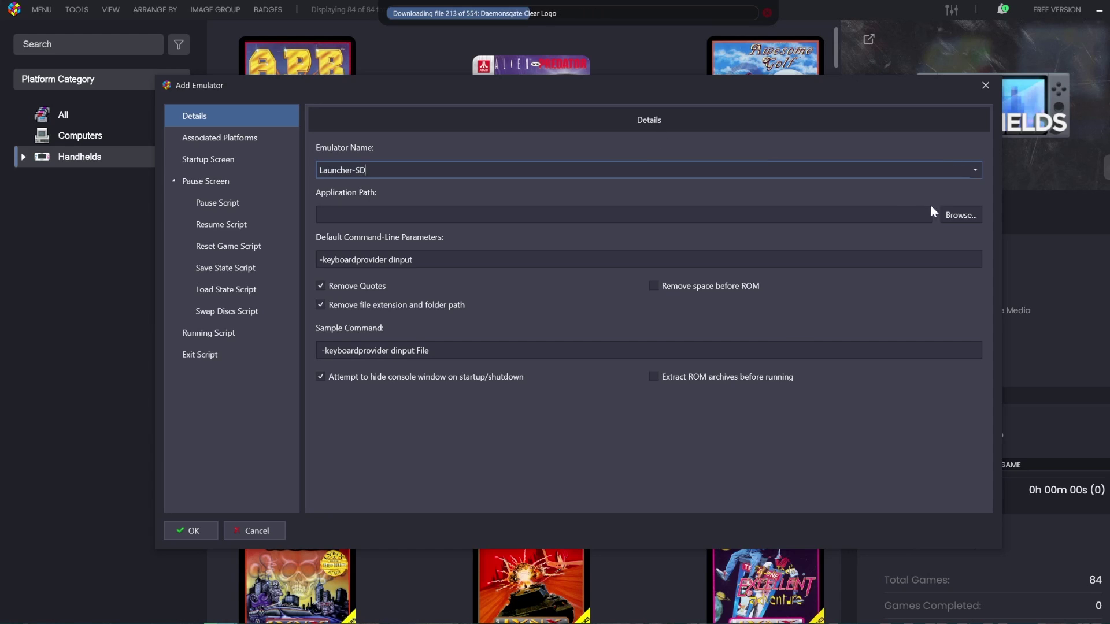
- Set the emulator's application path to Launcher-SD.vbs in D:\LaunchBox\Games, showing all file types to find it
{"action": "left_click", "coordinate": [951, 214]}
{"action": "left_click", "coordinate": [284, 106]}
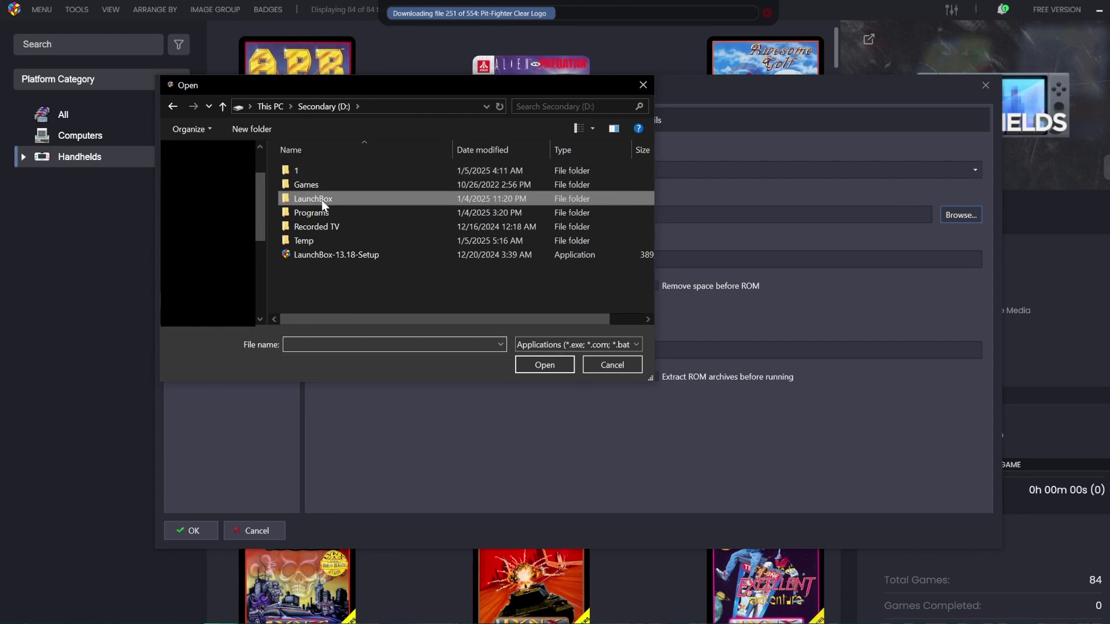
{"action": "double_click", "coordinate": [321, 200]}
{"action": "double_click", "coordinate": [318, 212]}
{"action": "left_click", "coordinate": [579, 344]}
{"action": "left_click", "coordinate": [551, 363]}
{"action": "left_click", "coordinate": [300, 198]}
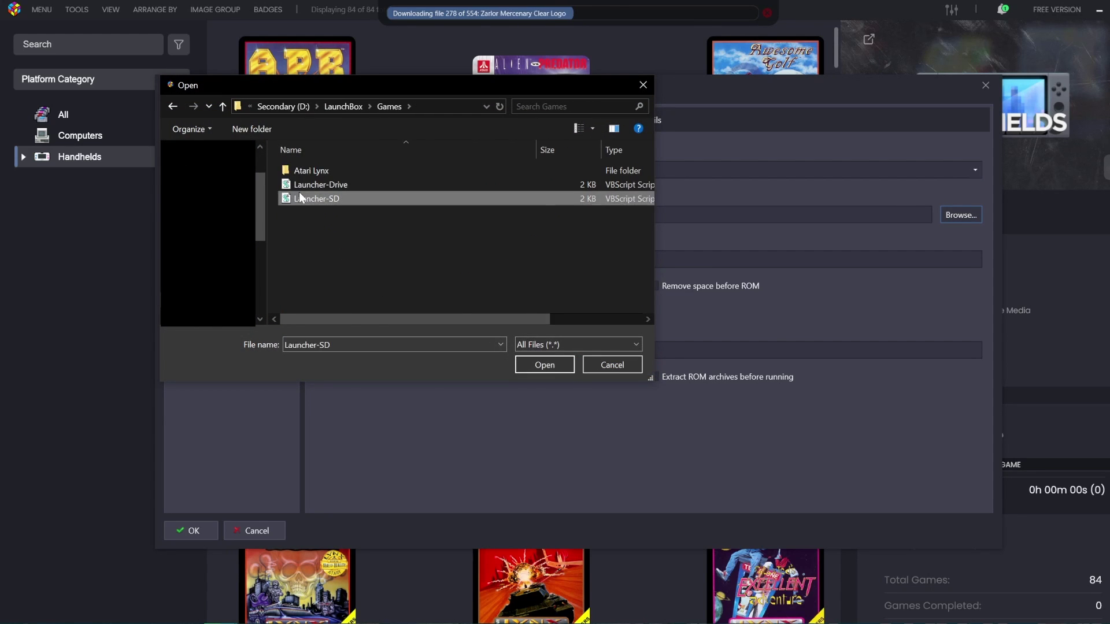
{"action": "double_click", "coordinate": [300, 199]}
- Clear the emulator's default command-line parameters, save it and continue the import with it
{"action": "left_click_drag", "start_coordinate": [413, 259], "coordinate": [317, 255]}
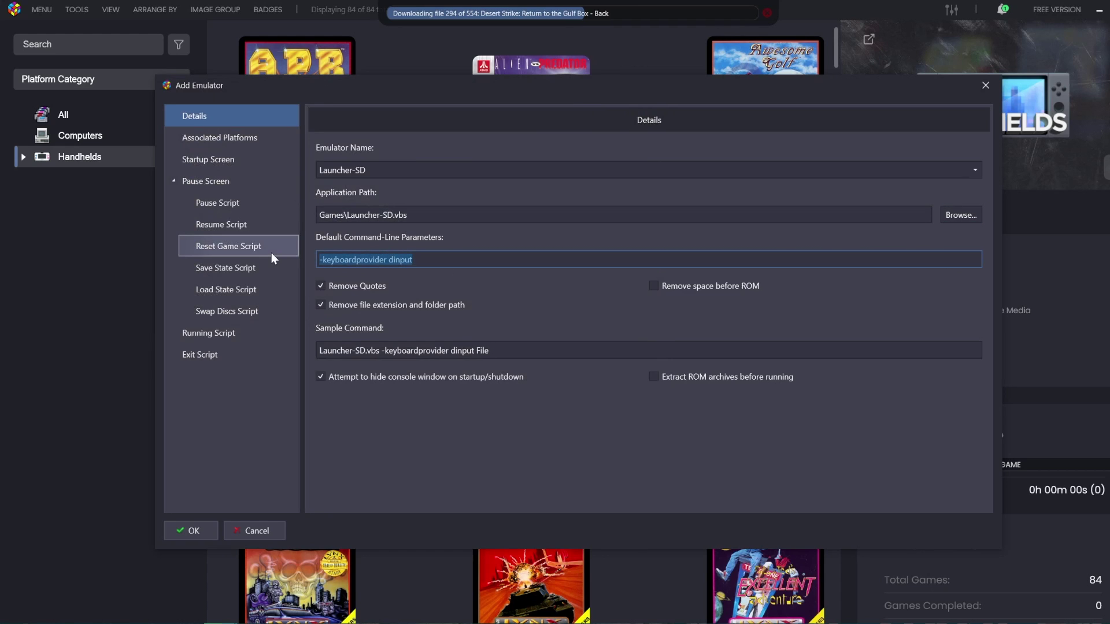
{"action": "key", "text": "BackSpace"}
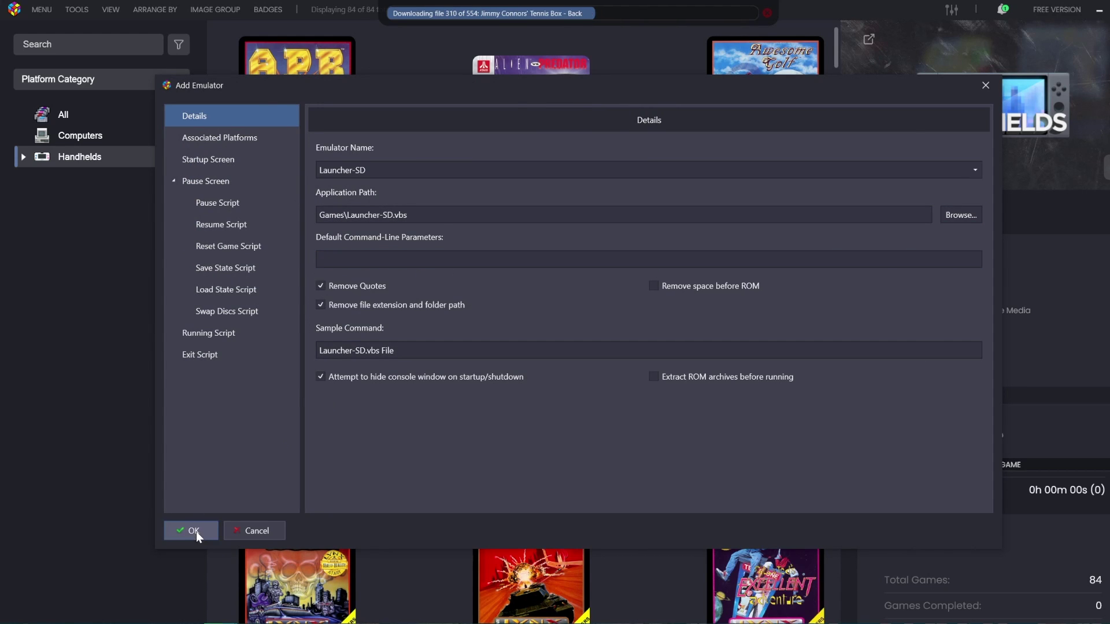
{"action": "left_click", "coordinate": [192, 531]}
{"action": "left_click", "coordinate": [743, 489]}
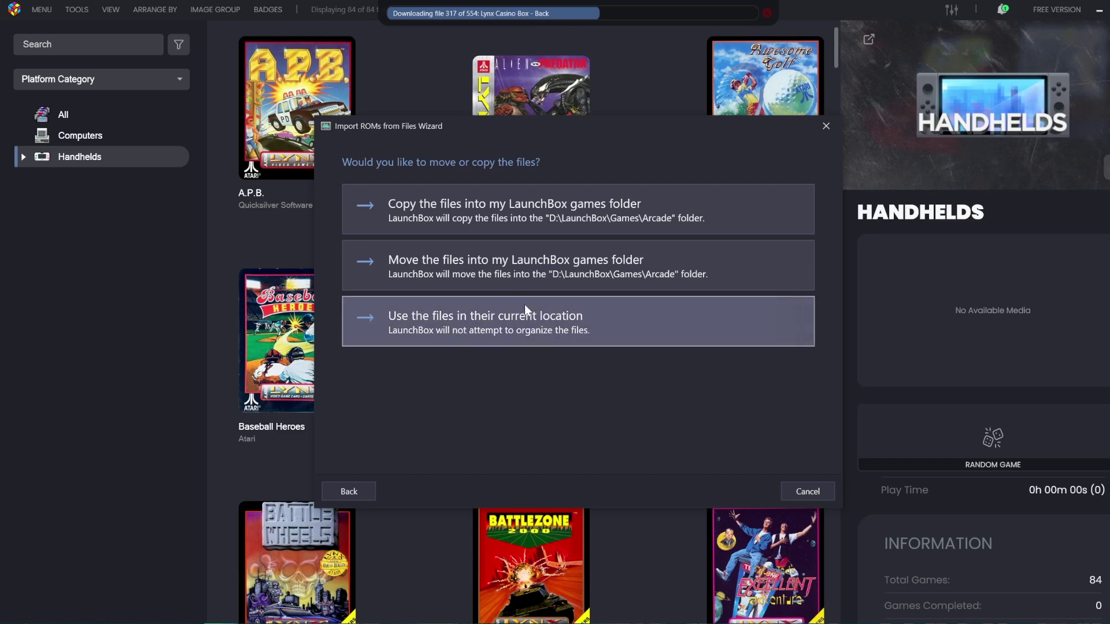
- Choose to move the Arcade files into the LaunchBox games folder, keeping the local metadata search and default image types
{"action": "left_click", "coordinate": [490, 270]}
{"action": "left_click", "coordinate": [734, 496]}
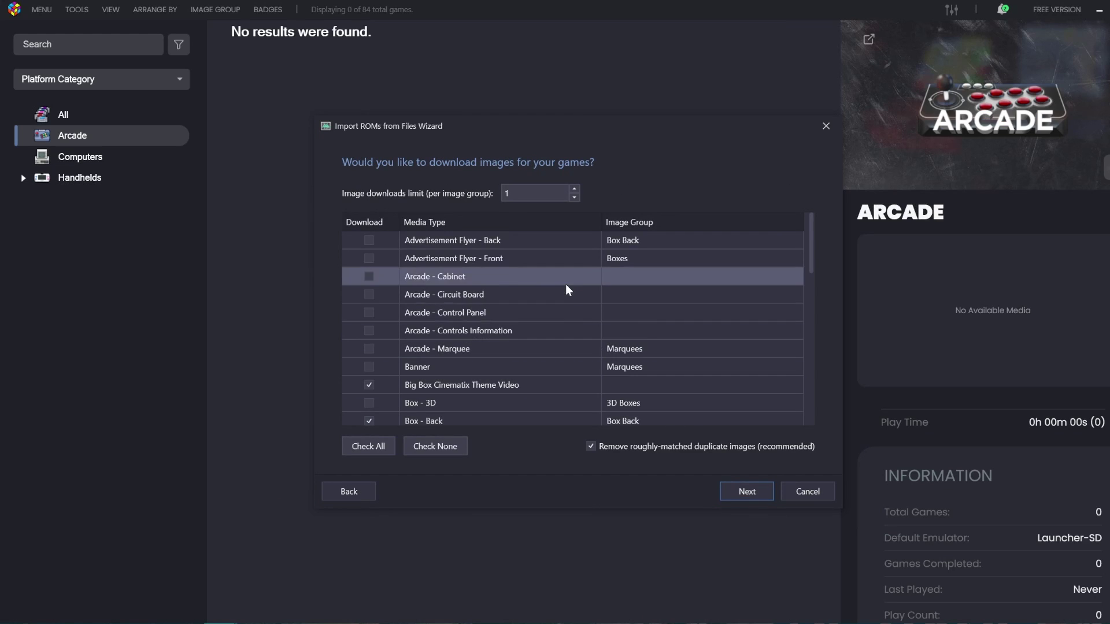
{"action": "scroll", "coordinate": [564, 285], "scroll_direction": "down", "scroll_amount": 4}
{"action": "scroll", "coordinate": [530, 336], "scroll_direction": "down", "scroll_amount": 3}
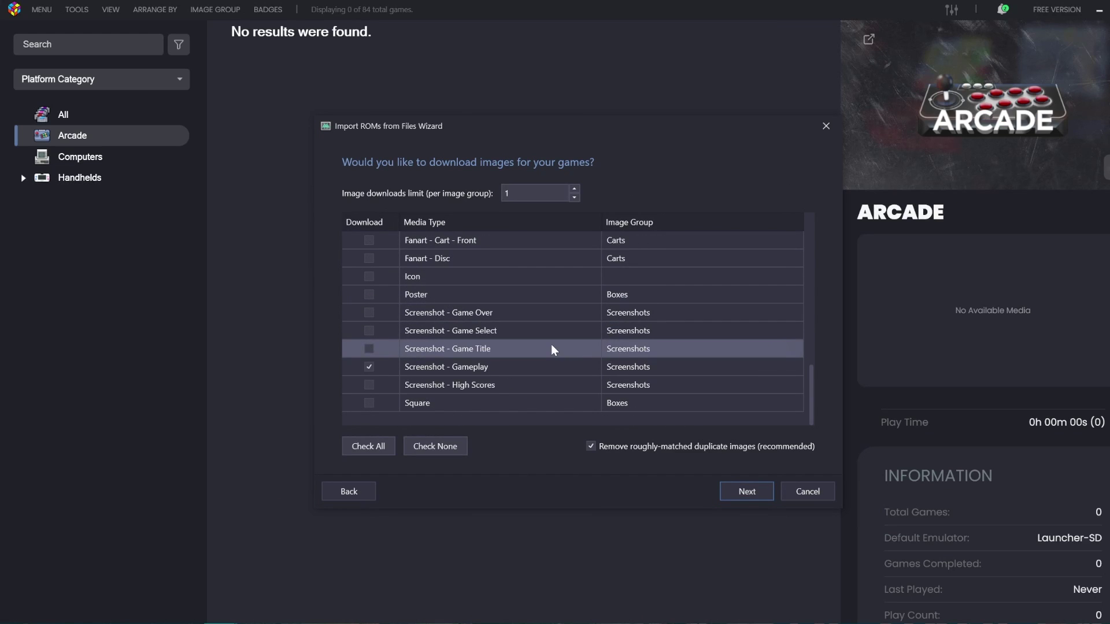
- Skip the EmuMovies setup, keep the default custom options and finish importing the Arcade games
{"action": "left_click", "coordinate": [738, 495]}
{"action": "left_click", "coordinate": [748, 496]}
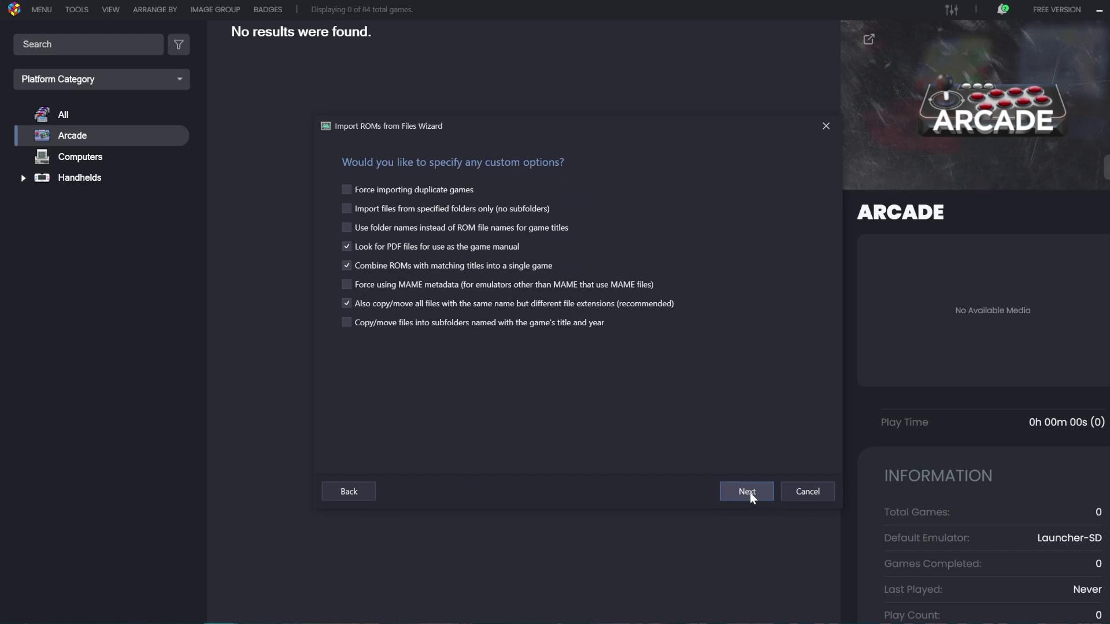
{"action": "left_click", "coordinate": [760, 496]}
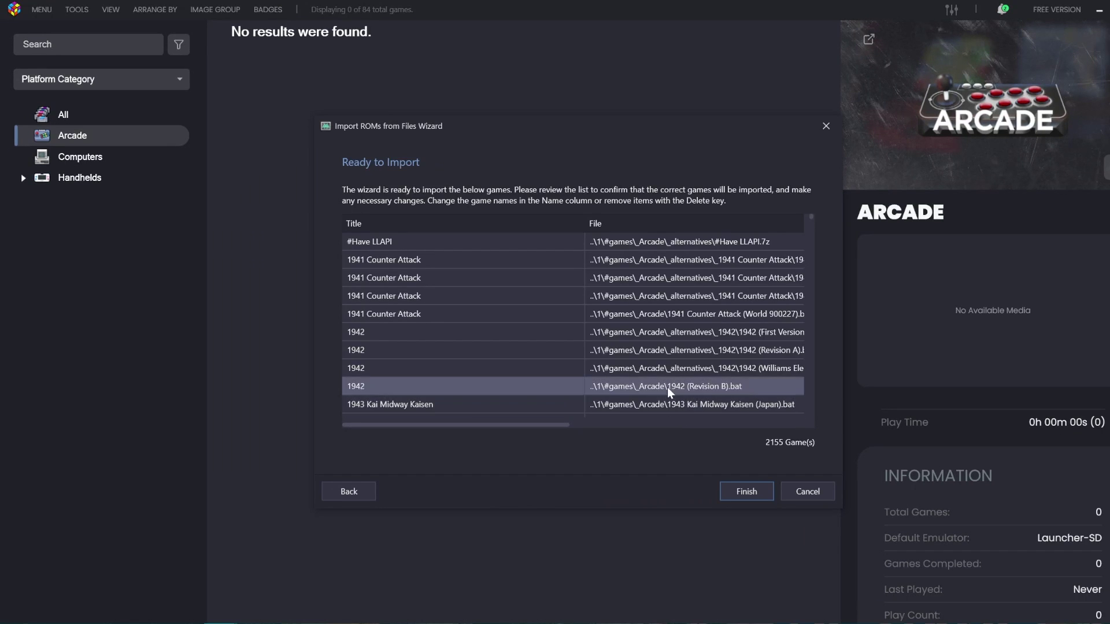
{"action": "left_click", "coordinate": [746, 492]}
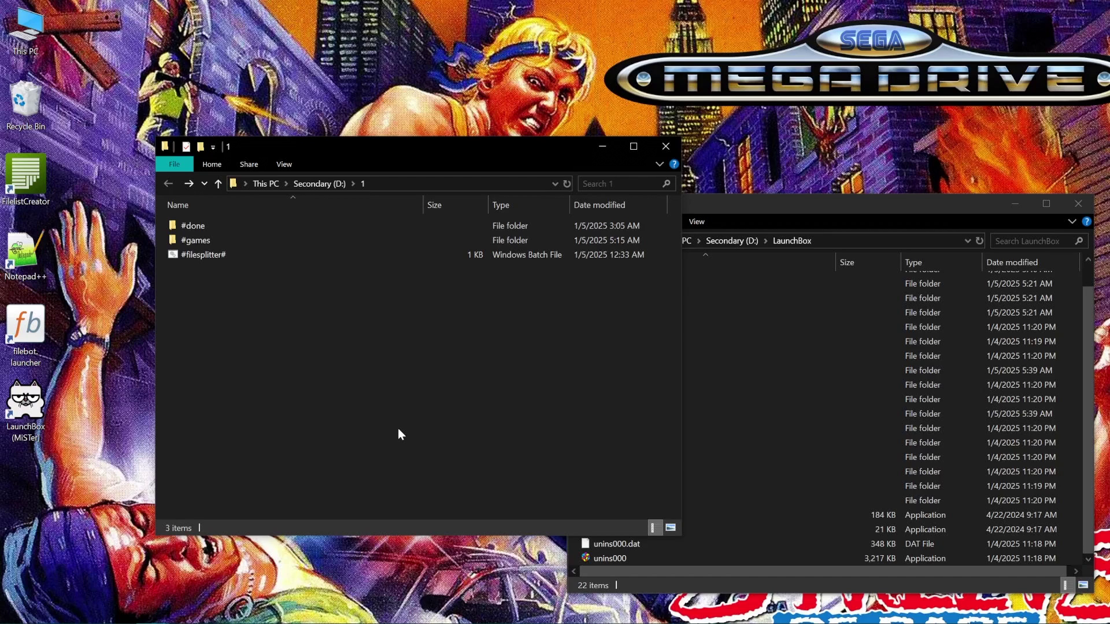
- Open LaunchBox (MiSTer) from the desktop and look through the Mattel Intellivision games for versions of the same title
{"action": "double_click", "coordinate": [40, 419]}
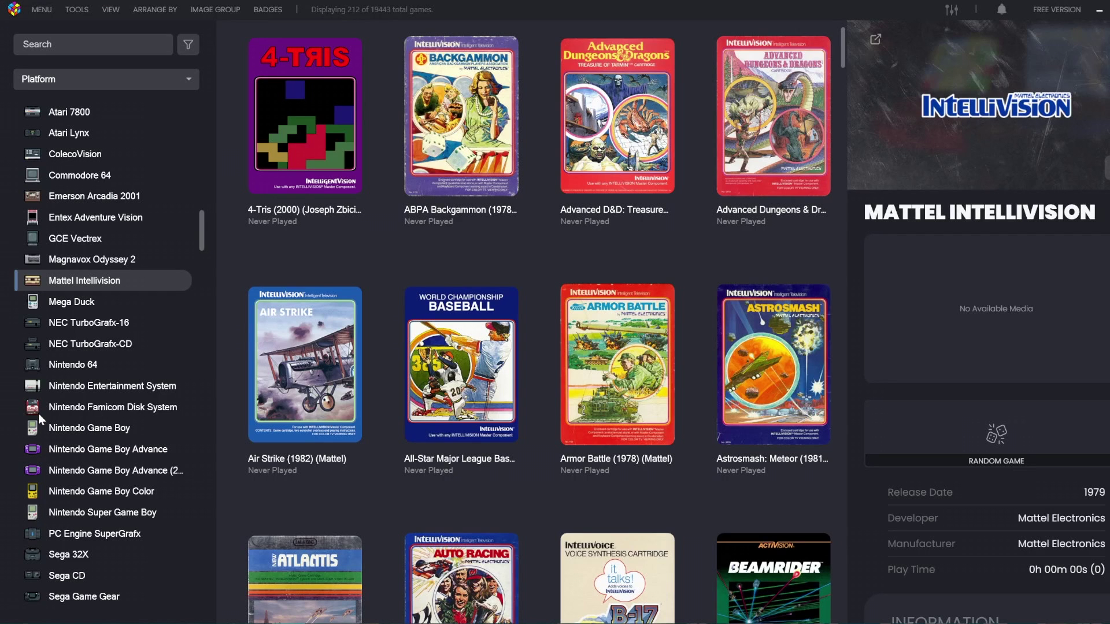
{"action": "scroll", "coordinate": [512, 289], "scroll_direction": "down", "scroll_amount": 1}
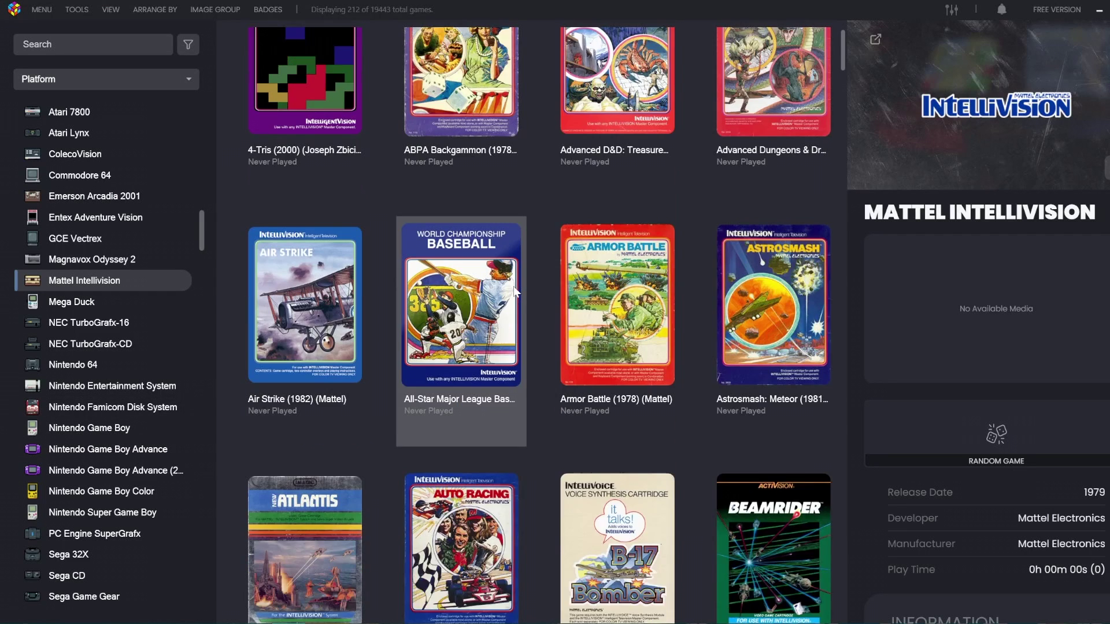
{"action": "scroll", "coordinate": [514, 289], "scroll_direction": "down", "scroll_amount": 3}
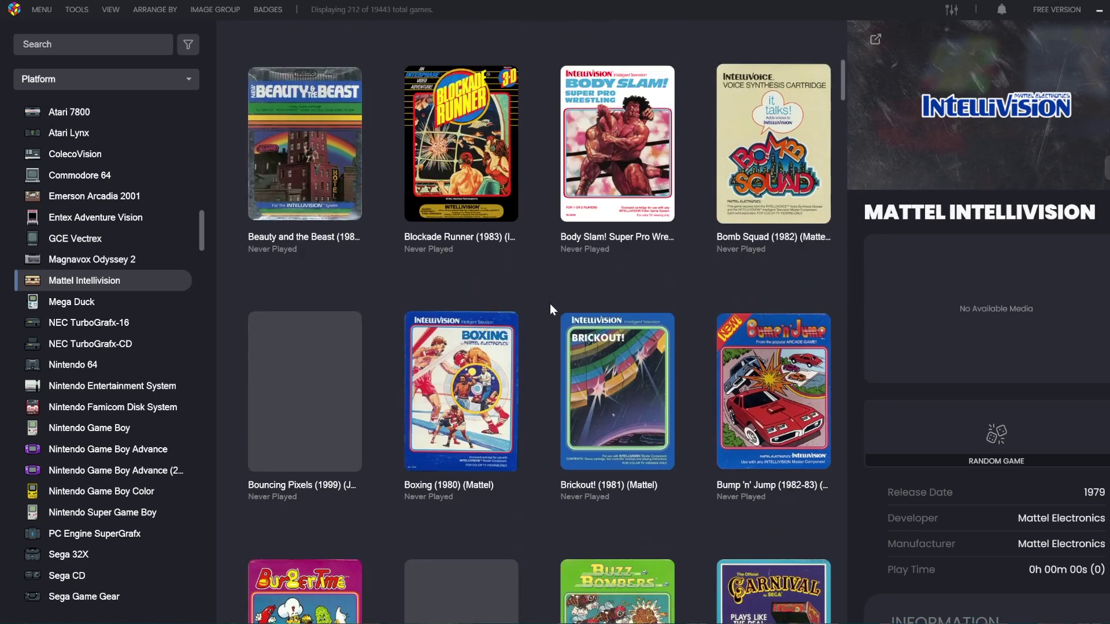
{"action": "scroll", "coordinate": [549, 303], "scroll_direction": "down", "scroll_amount": 2}
{"action": "scroll", "coordinate": [549, 304], "scroll_direction": "down", "scroll_amount": 2}
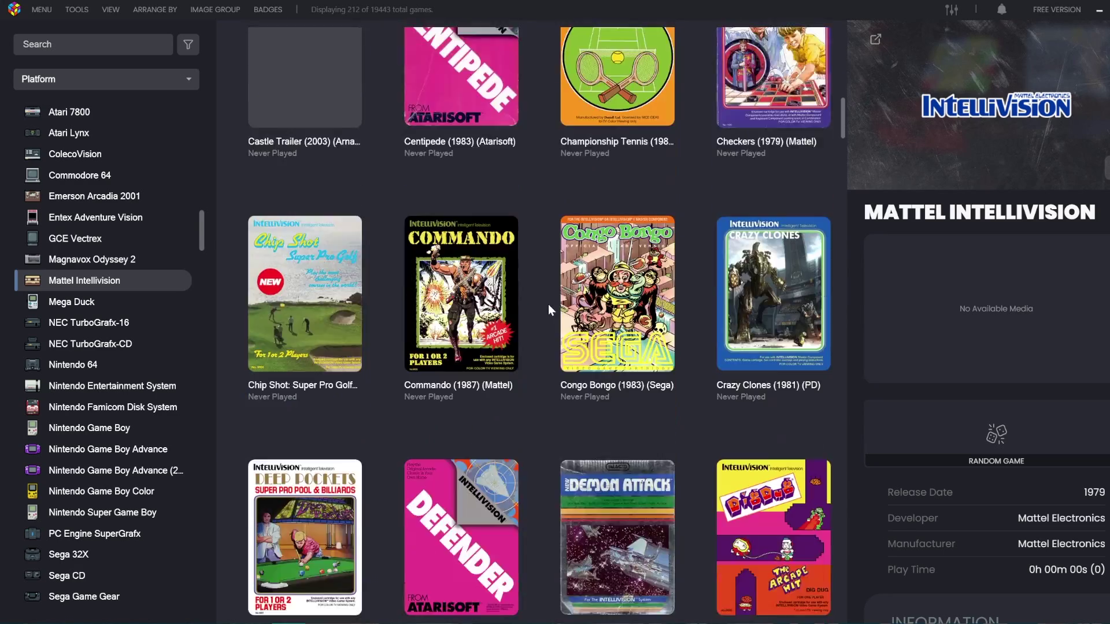
{"action": "scroll", "coordinate": [543, 301], "scroll_direction": "up", "scroll_amount": 2}
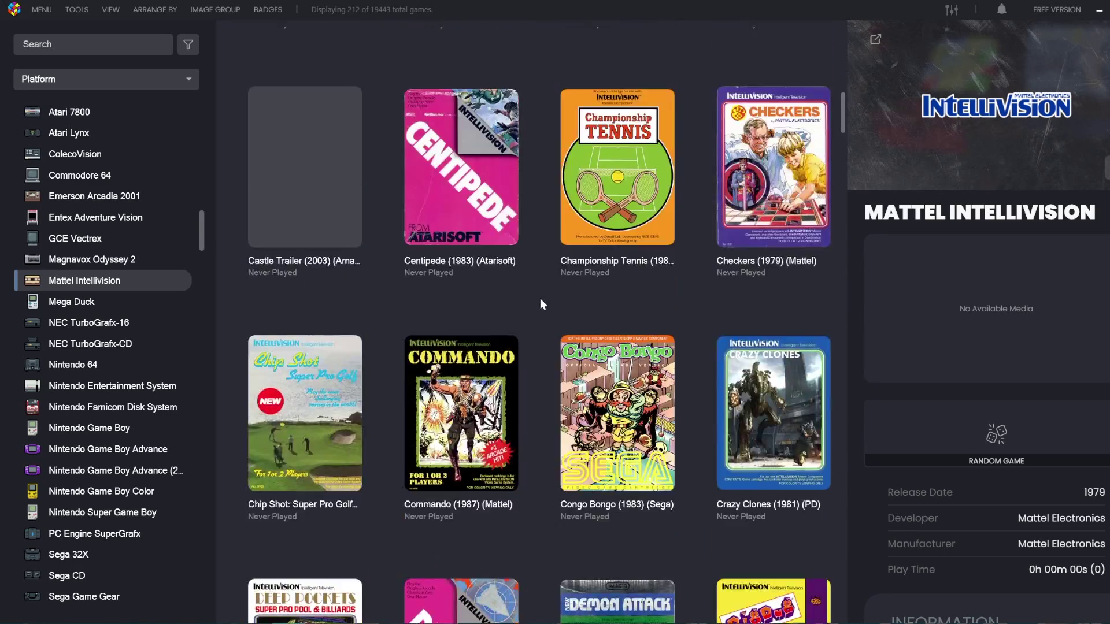
{"action": "scroll", "coordinate": [541, 298], "scroll_direction": "up", "scroll_amount": 1}
- Combine BurgerTime!: New Levels Hack with BurgerTime (1982) (Mattel), using the latter as the root game
{"action": "left_click", "coordinate": [460, 283]}
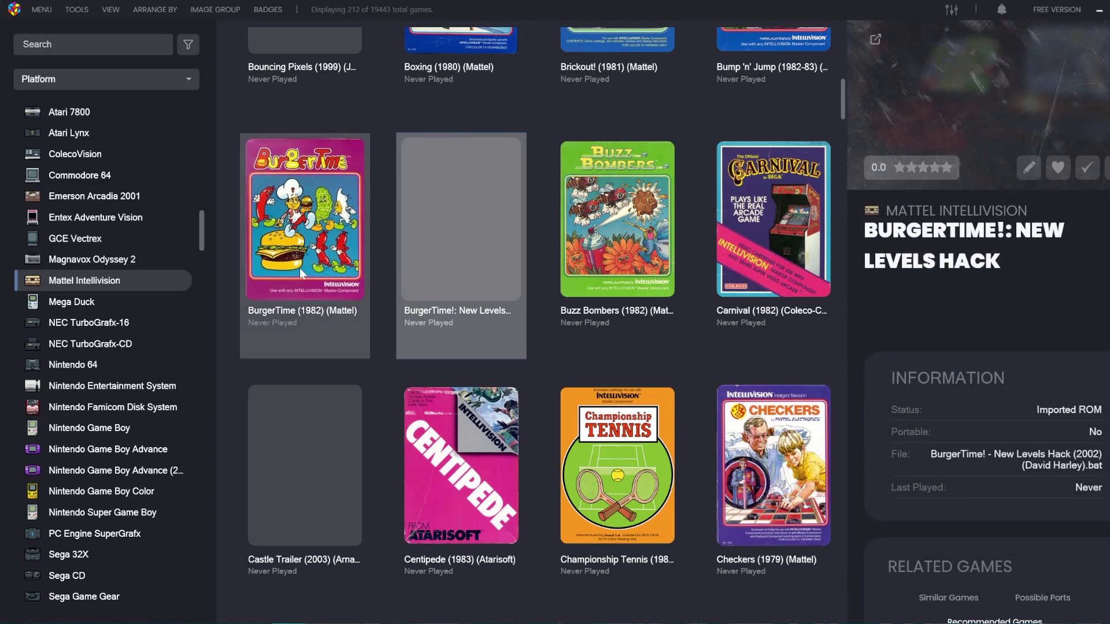
{"action": "left_click", "coordinate": [315, 260], "text": "ctrl"}
{"action": "right_click", "coordinate": [312, 260]}
{"action": "left_click", "coordinate": [405, 351]}
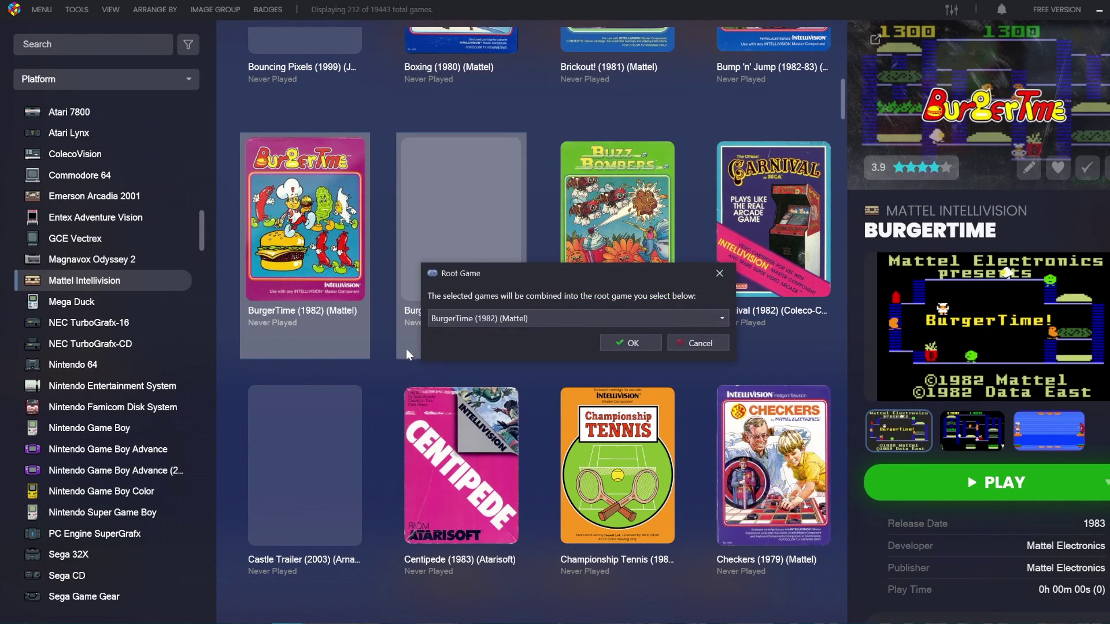
{"action": "left_click", "coordinate": [473, 320]}
{"action": "left_click", "coordinate": [473, 320]}
{"action": "left_click", "coordinate": [613, 342]}
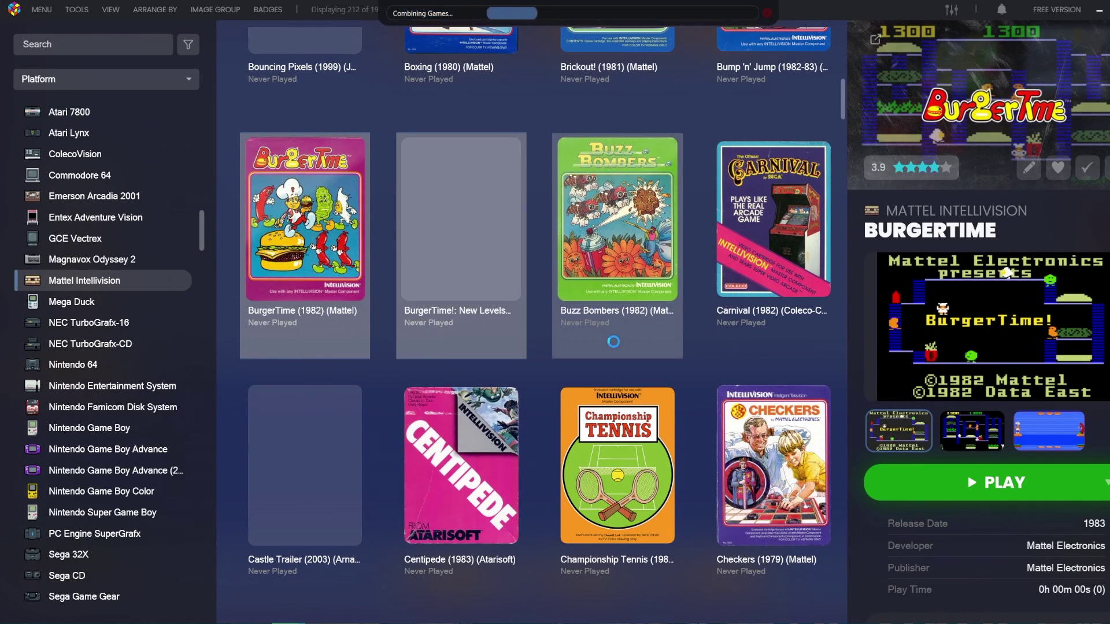
{"action": "scroll", "coordinate": [535, 353], "scroll_direction": "down", "scroll_amount": 8}
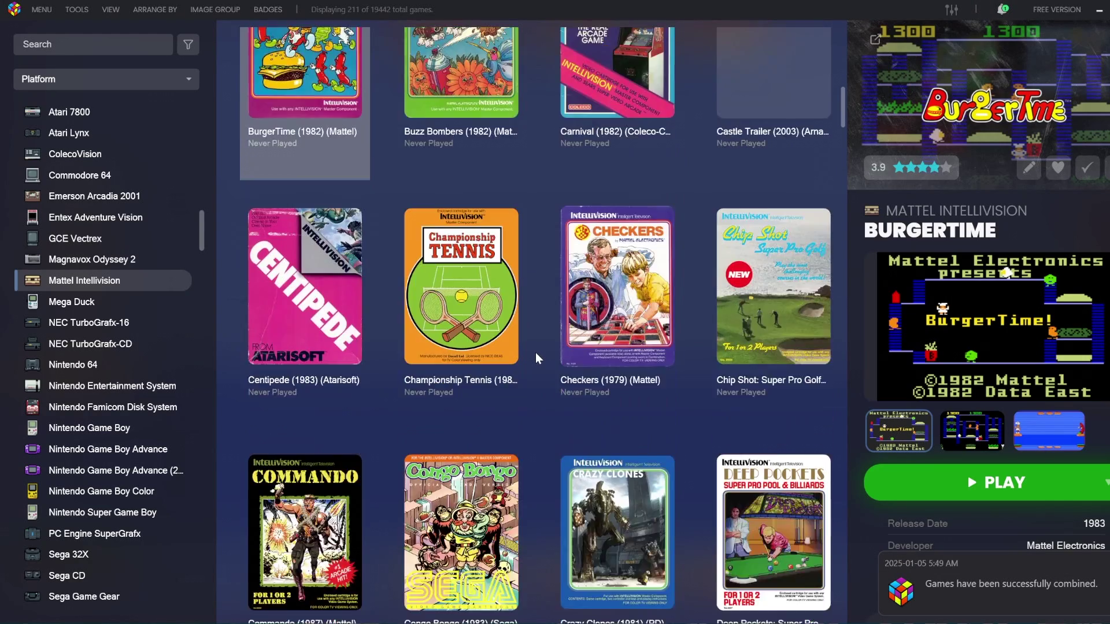
- Find Galaxy Fighter among the Watara Supervision games and launch it on the MiSTer
{"action": "scroll", "coordinate": [536, 352], "scroll_direction": "down", "scroll_amount": 4}
{"action": "scroll", "coordinate": [157, 473], "scroll_direction": "down", "scroll_amount": 5}
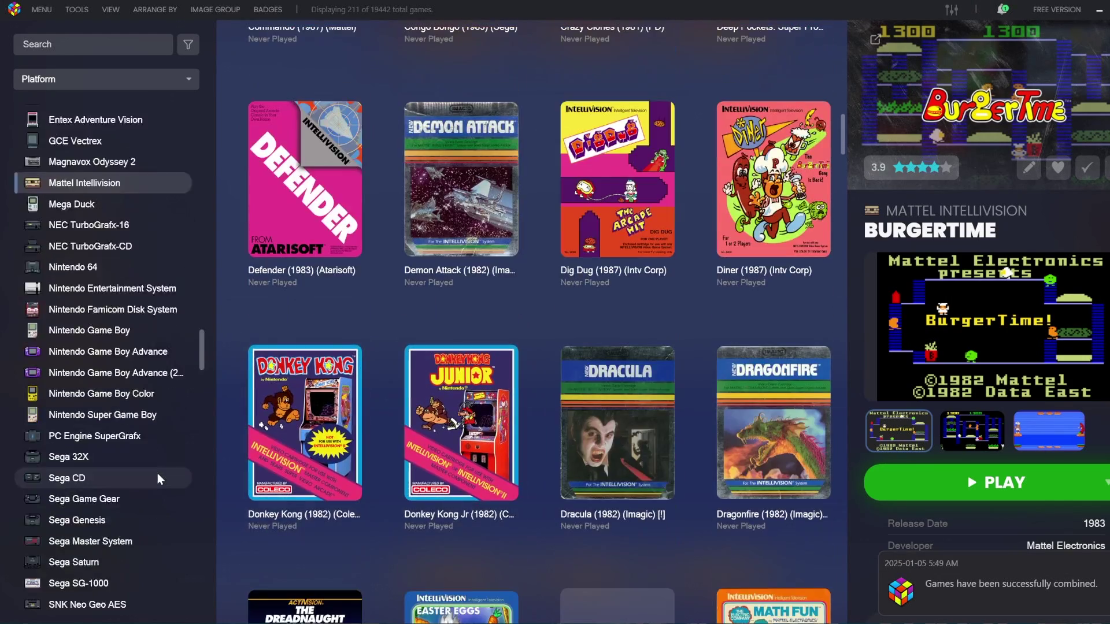
{"action": "left_click", "coordinate": [87, 557]}
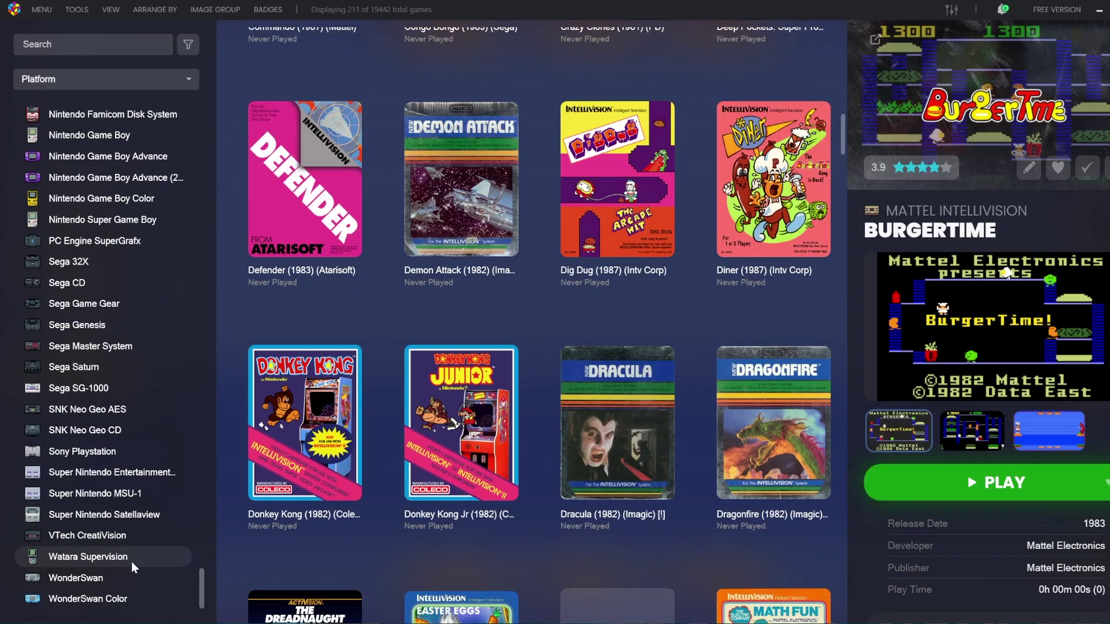
{"action": "scroll", "coordinate": [550, 321], "scroll_direction": "down", "scroll_amount": 15}
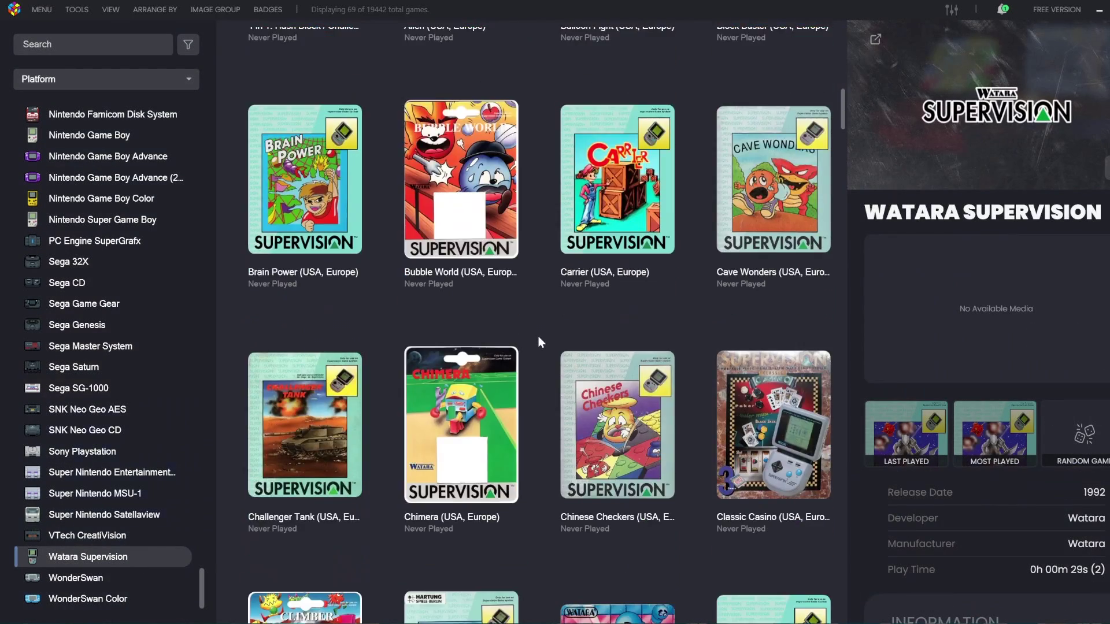
{"action": "scroll", "coordinate": [536, 341], "scroll_direction": "down", "scroll_amount": 5}
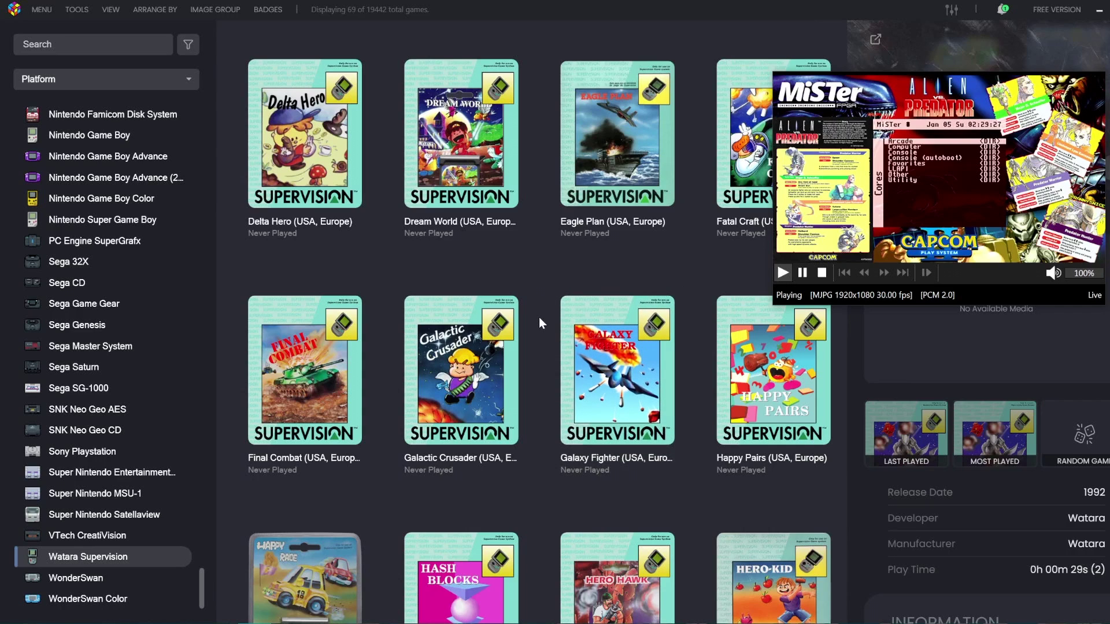
{"action": "left_click", "coordinate": [597, 370]}
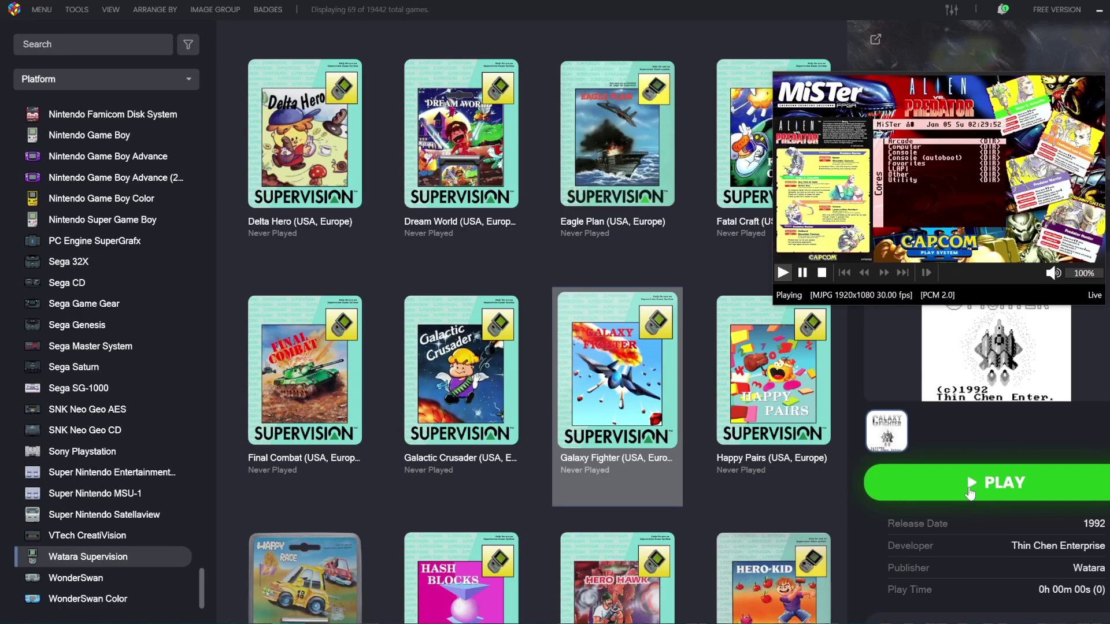
{"action": "left_click", "coordinate": [971, 491]}
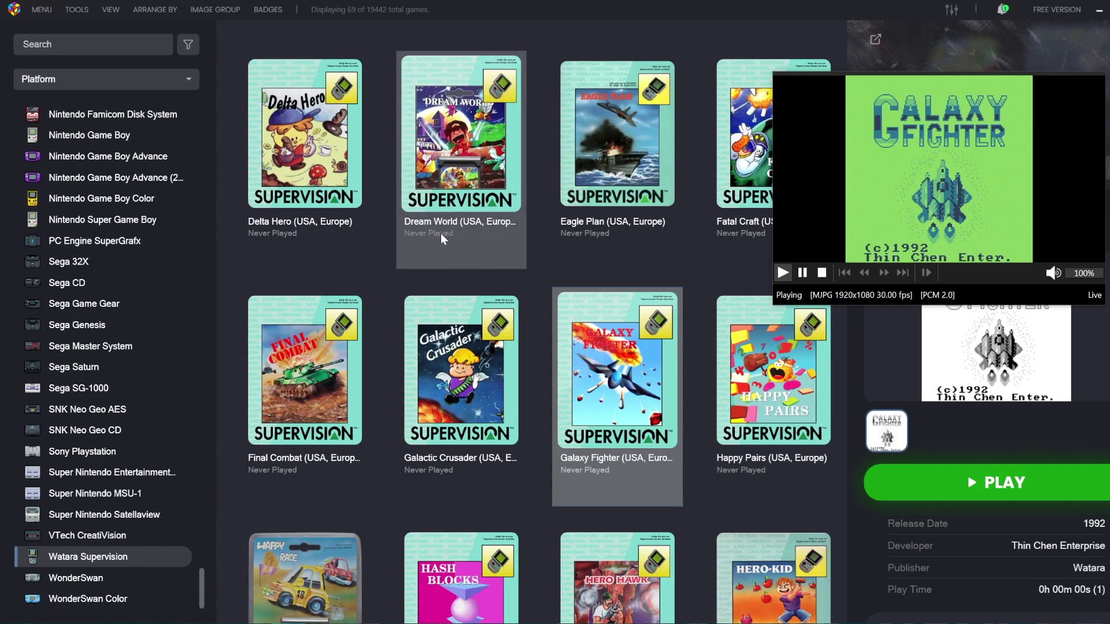
- Switch to the Arcade platform, find Arkanoid and launch it on the MiSTer
{"action": "scroll", "coordinate": [122, 210], "scroll_direction": "up", "scroll_amount": 3}
{"action": "scroll", "coordinate": [123, 211], "scroll_direction": "up", "scroll_amount": 6}
{"action": "left_click", "coordinate": [86, 135]}
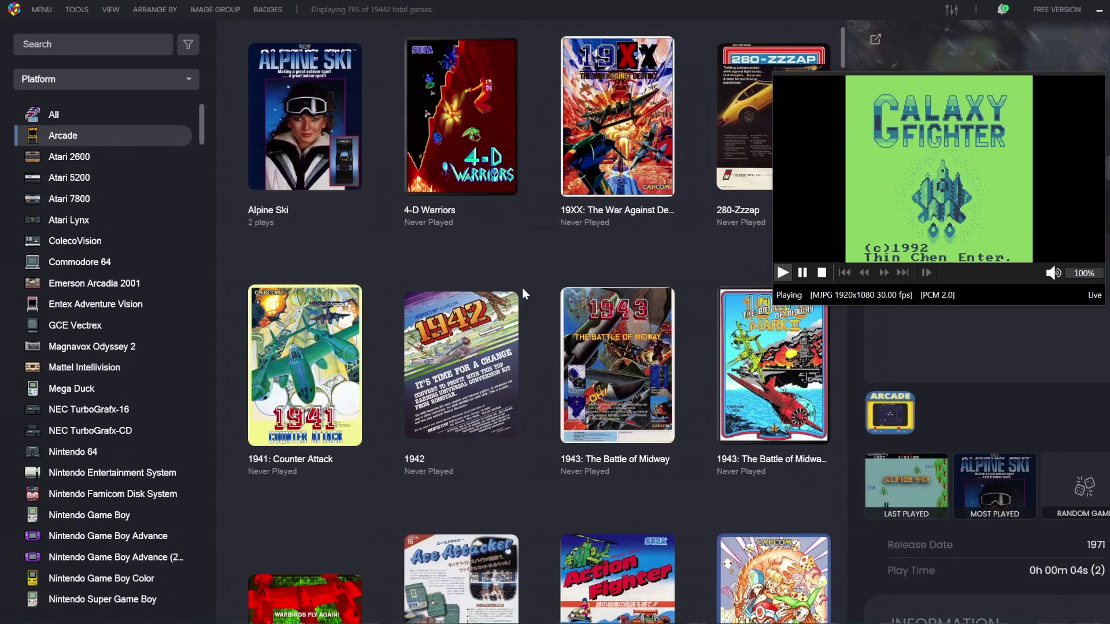
{"action": "scroll", "coordinate": [528, 303], "scroll_direction": "down", "scroll_amount": 5}
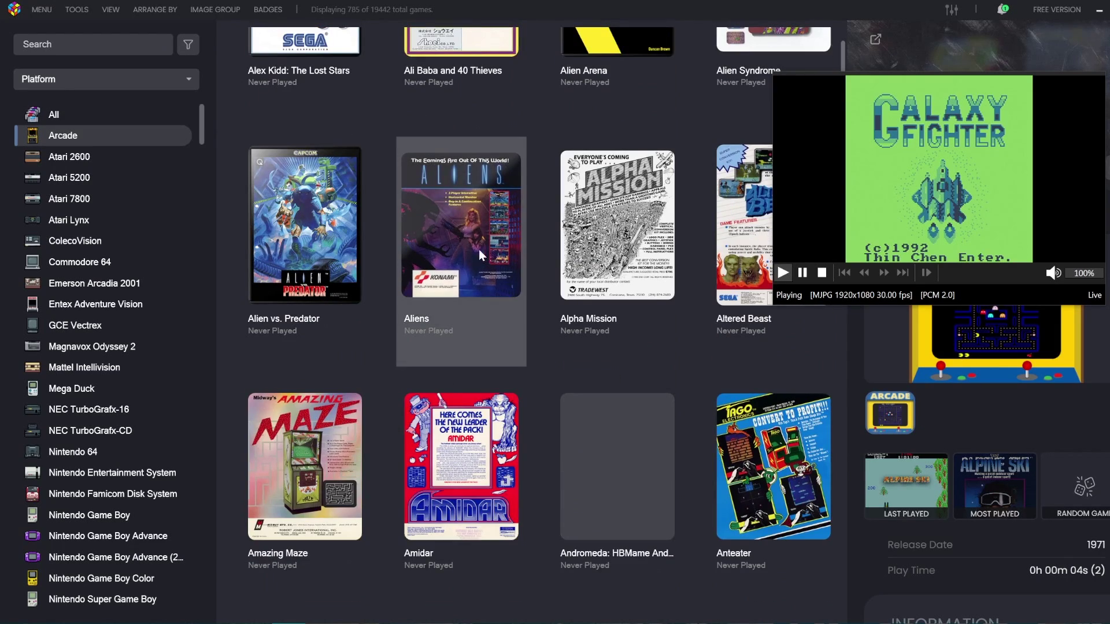
{"action": "scroll", "coordinate": [479, 249], "scroll_direction": "down", "scroll_amount": 2}
{"action": "scroll", "coordinate": [478, 254], "scroll_direction": "down", "scroll_amount": 1}
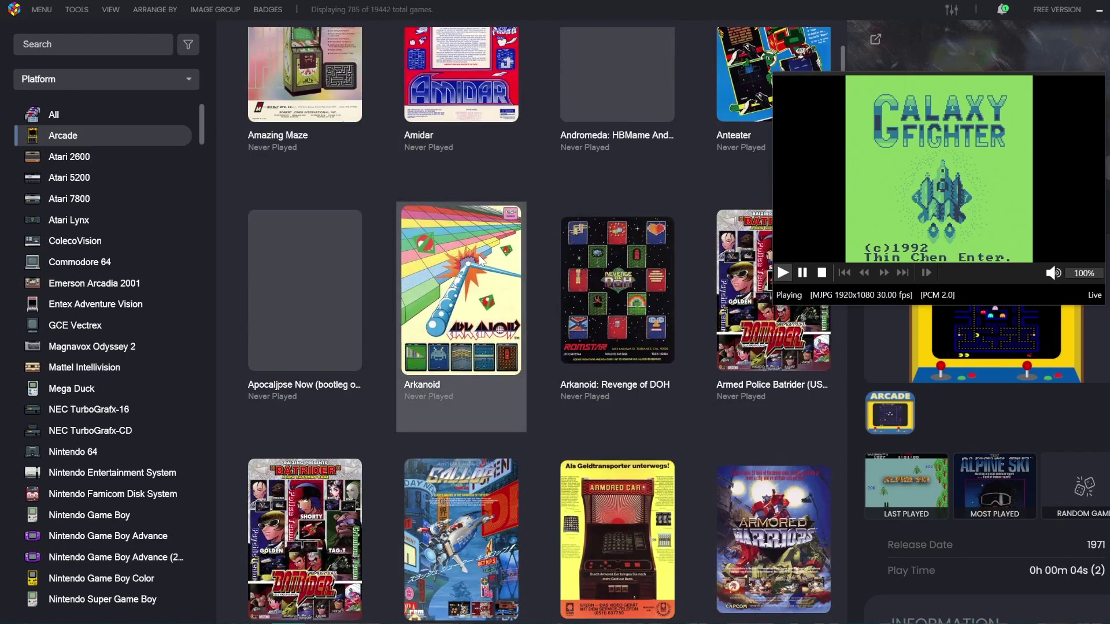
{"action": "right_click", "coordinate": [480, 262]}
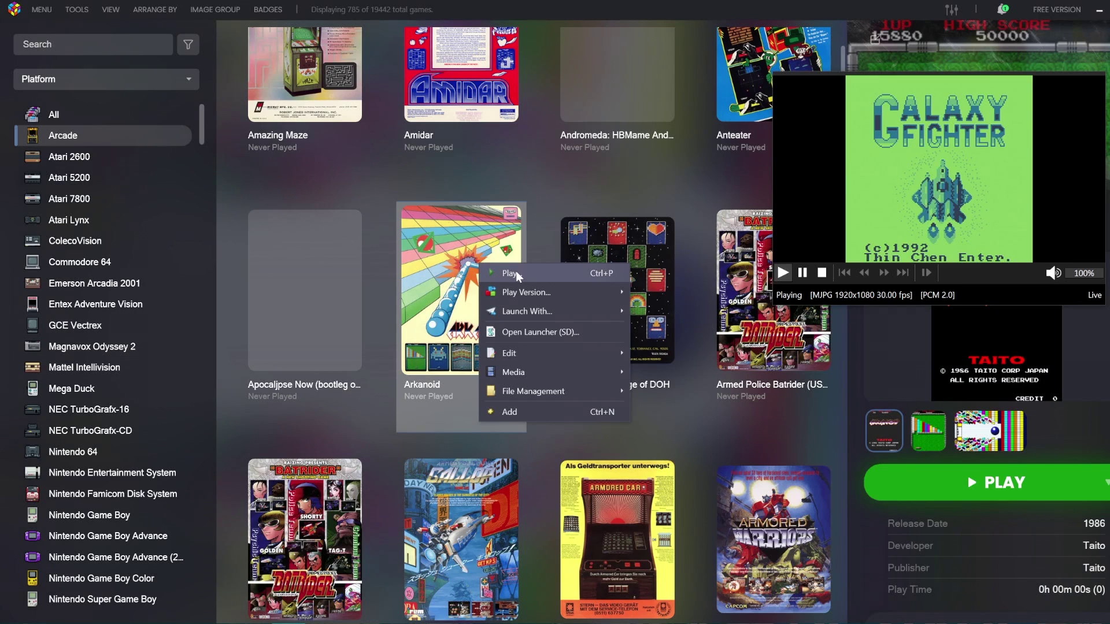
{"action": "left_click", "coordinate": [516, 275]}
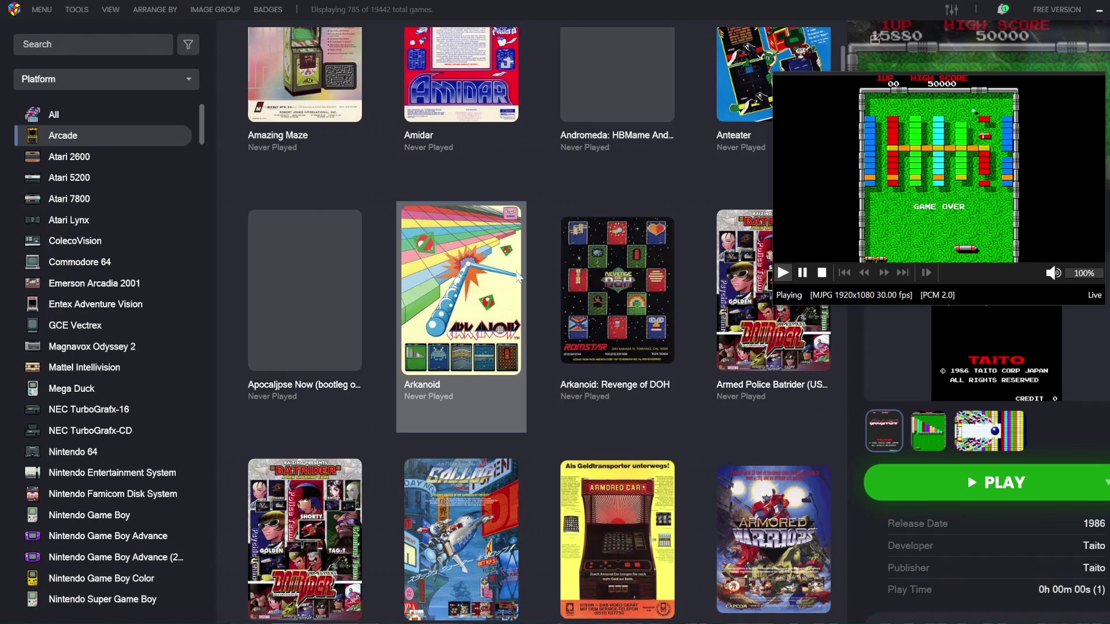
- Open the view options for hiding games that are marked hidden, marked broken or missing media
{"action": "left_click", "coordinate": [111, 9]}
{"action": "mouse_move", "coordinate": [147, 11]}
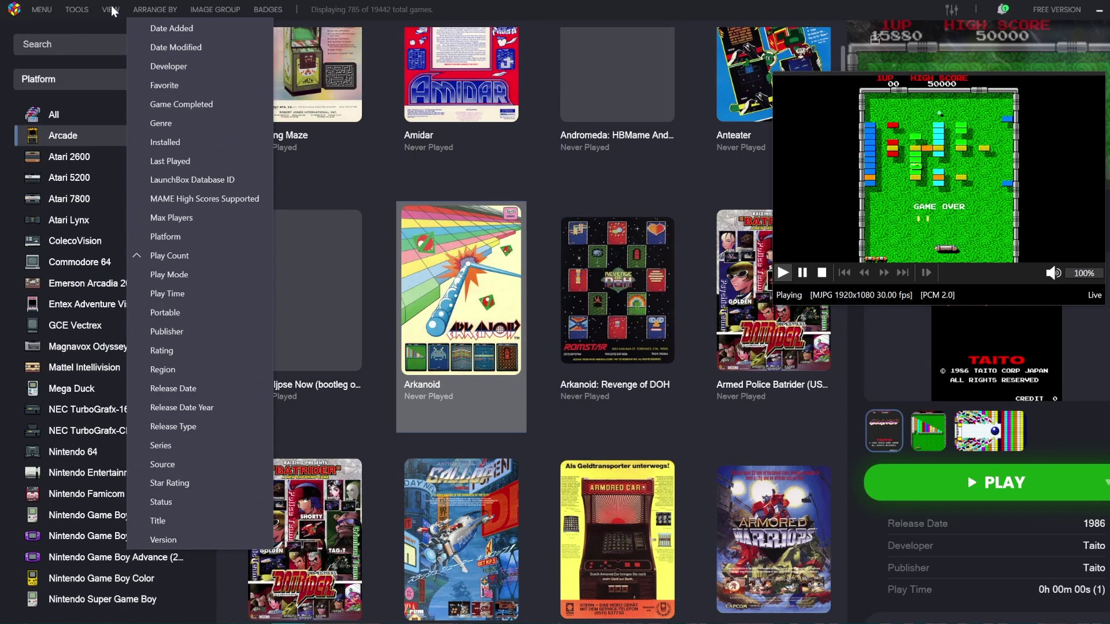
{"action": "mouse_move", "coordinate": [99, 12]}
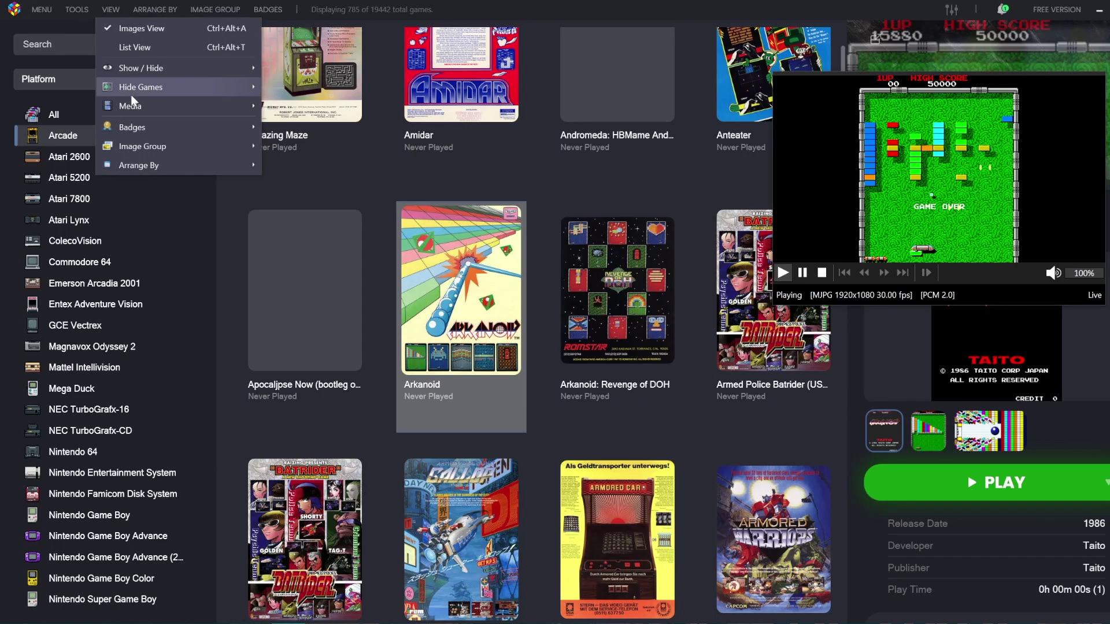
{"action": "mouse_move", "coordinate": [130, 95]}
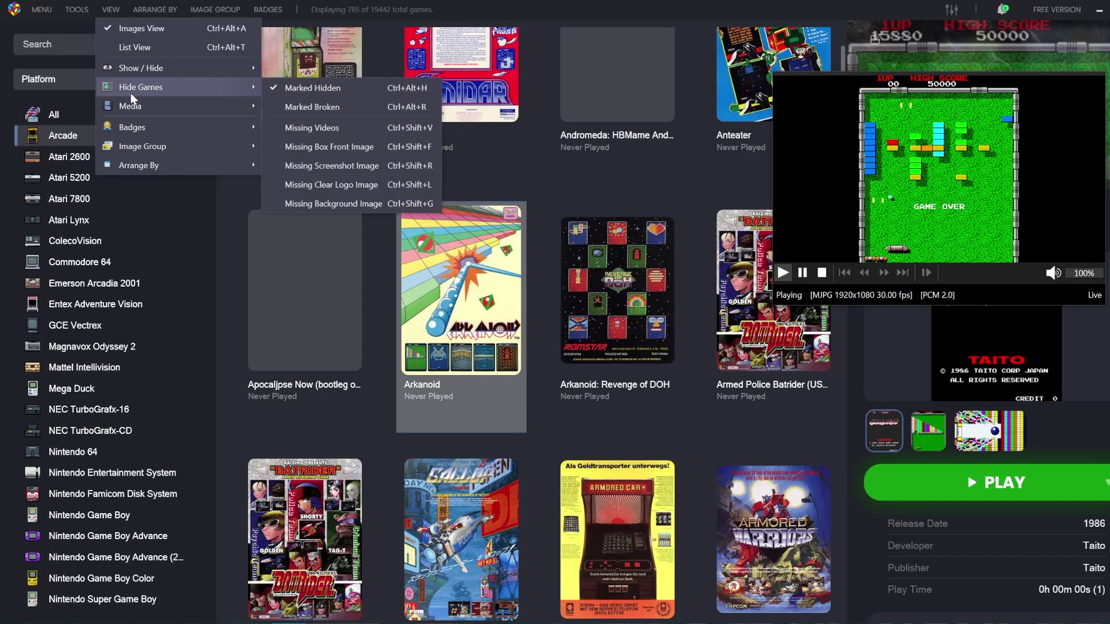